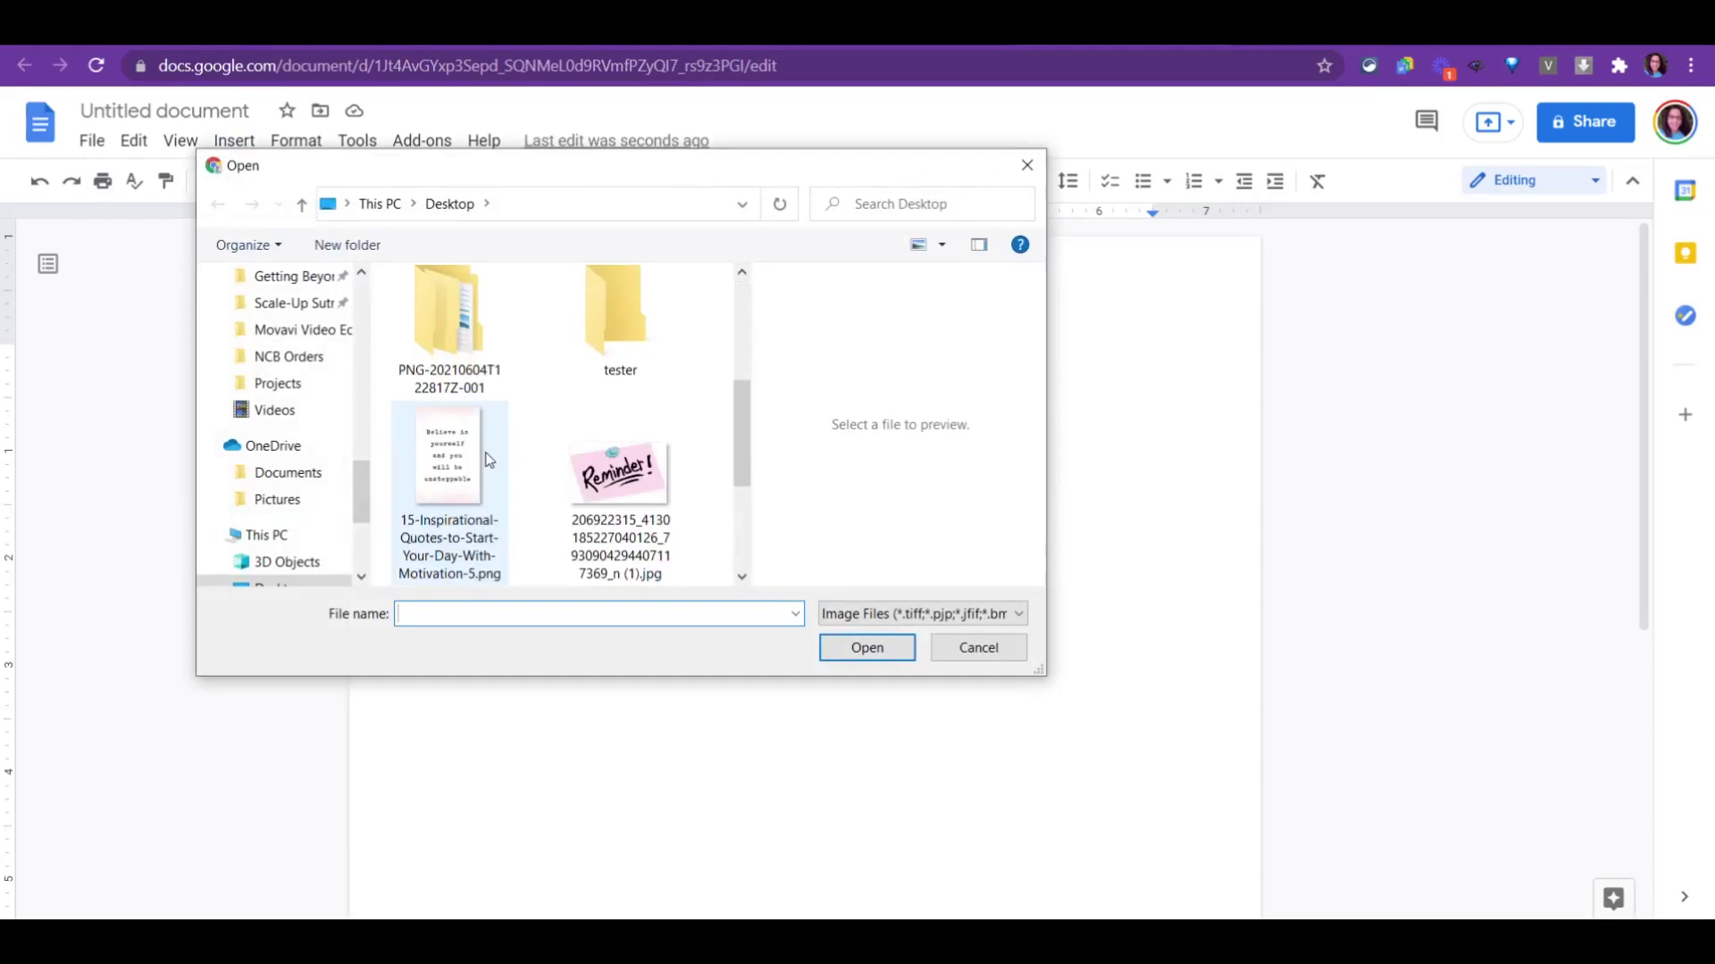
# Insert the image 15-Inspirational-Quotes-to-Start-Your-Day-With-Motivation-5.png and scale it down proportionally to about 3.5 inches wide
pyautogui.doubleClick(491, 491)
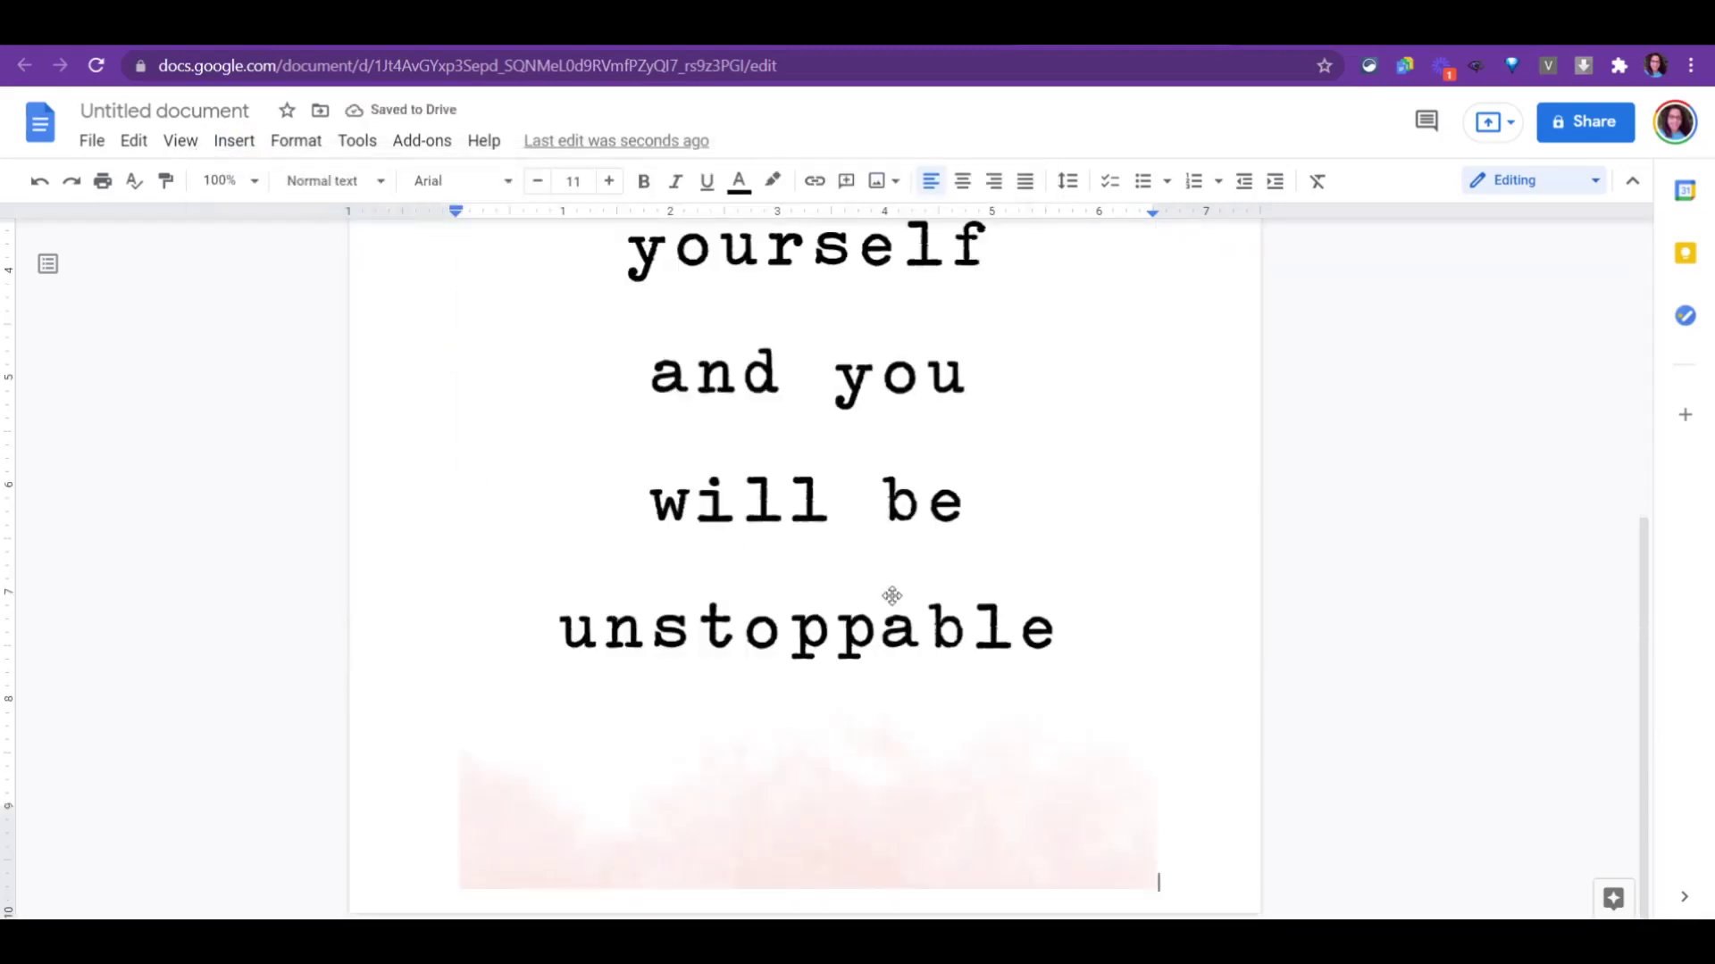
pyautogui.click(893, 596)
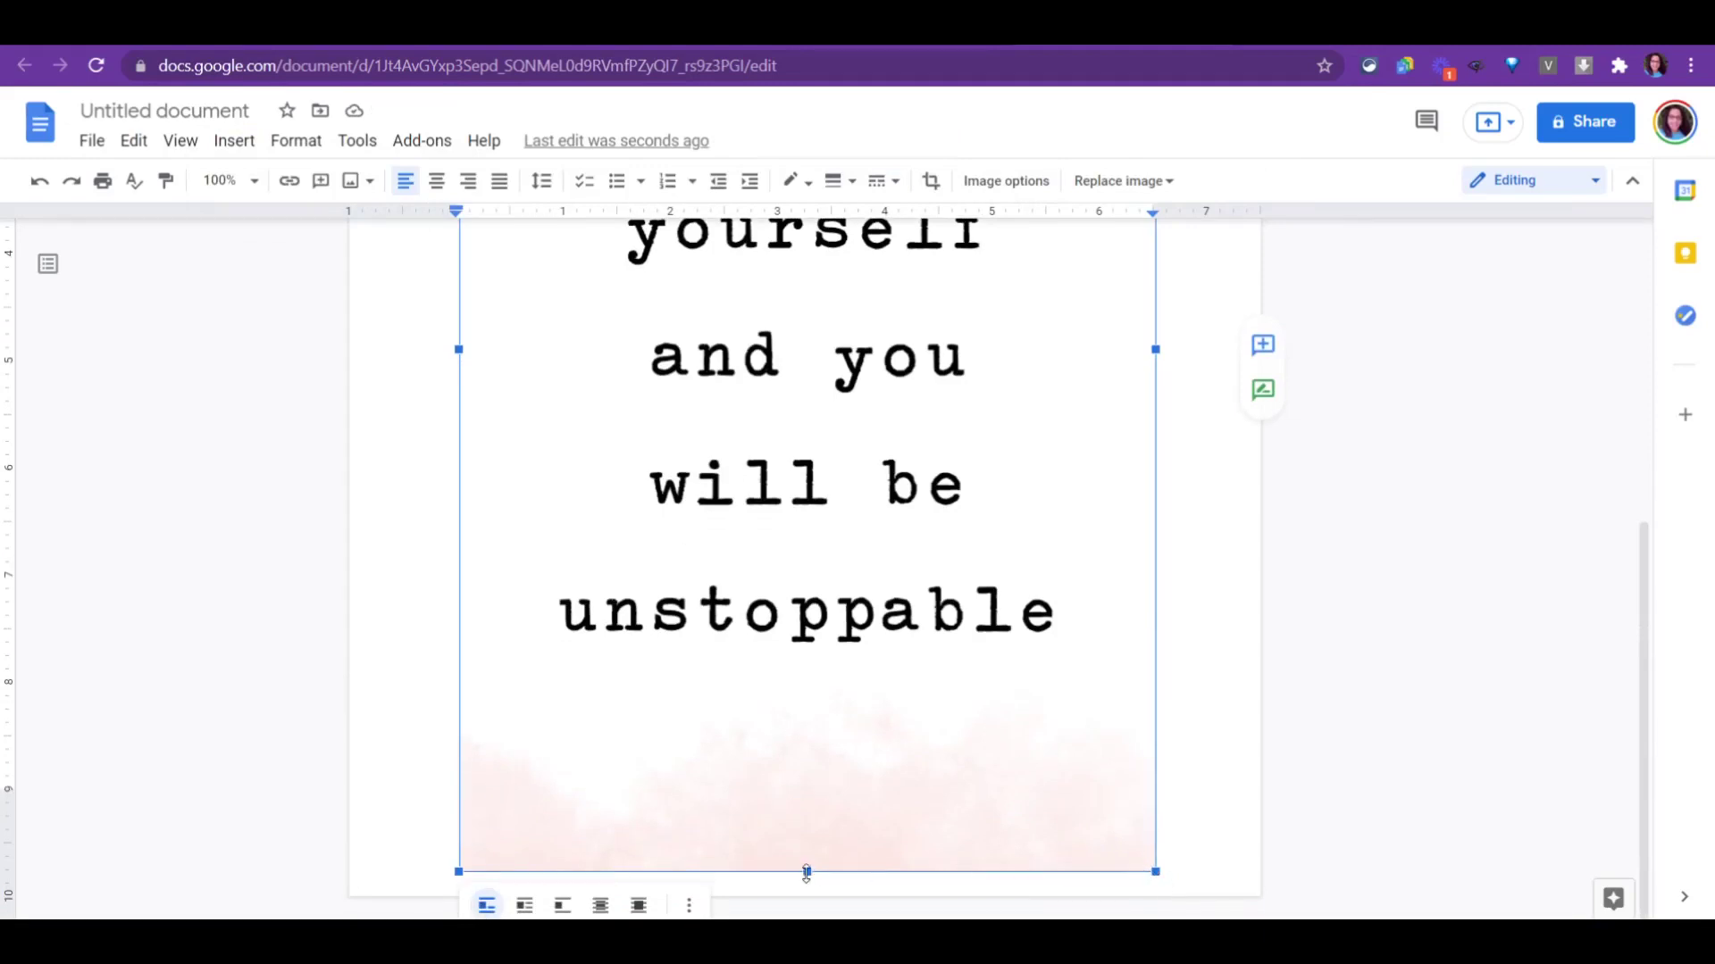
pyautogui.moveTo(455, 875); pyautogui.dragTo(717, 529)
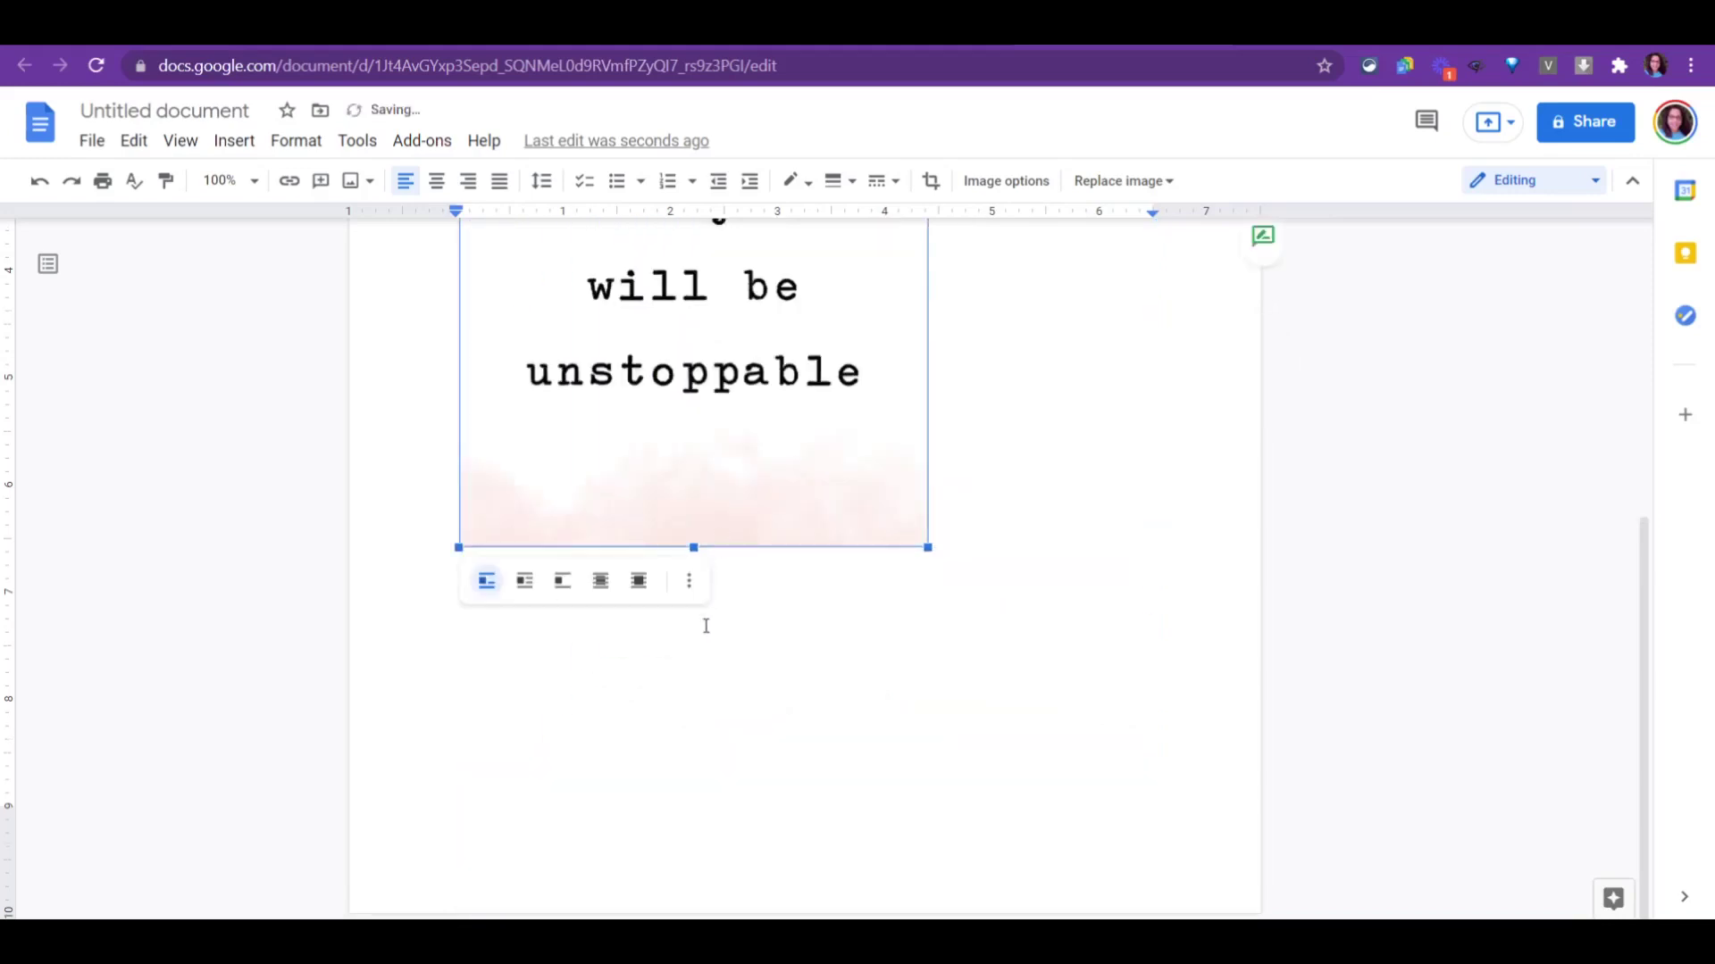
pyautogui.scroll(4, 710, 618)
pyautogui.moveTo(929, 884); pyautogui.dragTo(830, 739)
pyautogui.scroll(2, 738, 716)
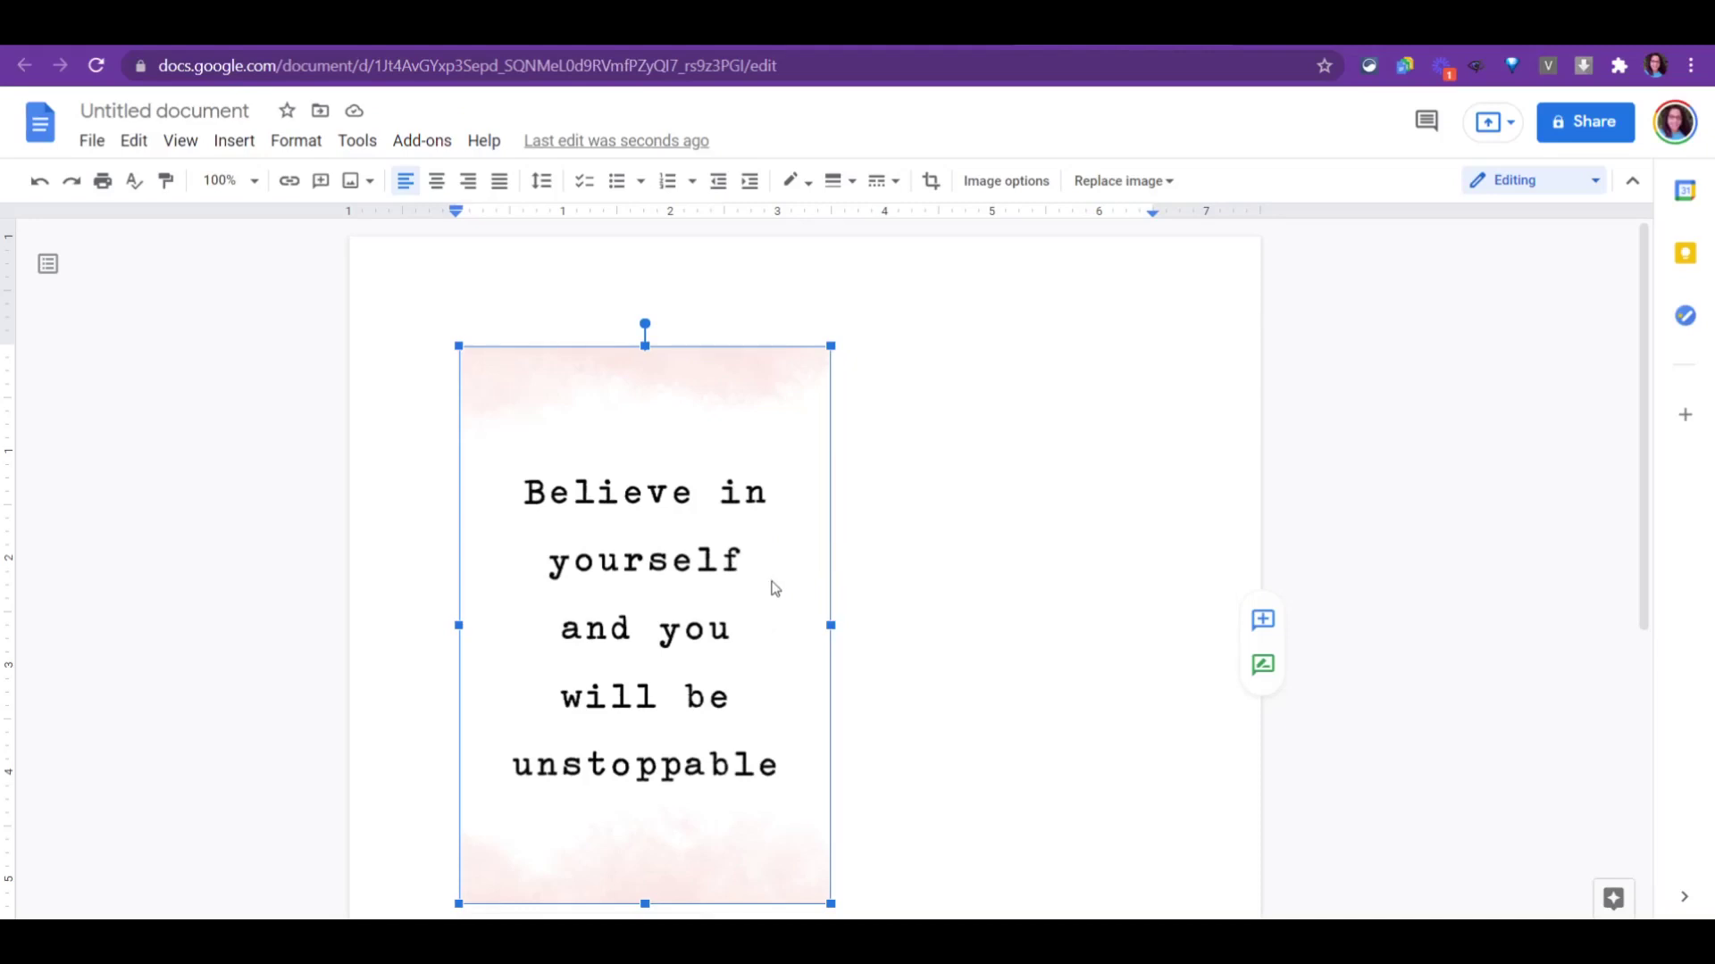
# Try border weights of 12 pt, 3 pt, 1 pt and 16 pt around the quote image
pyautogui.scroll(-1, 863, 544)
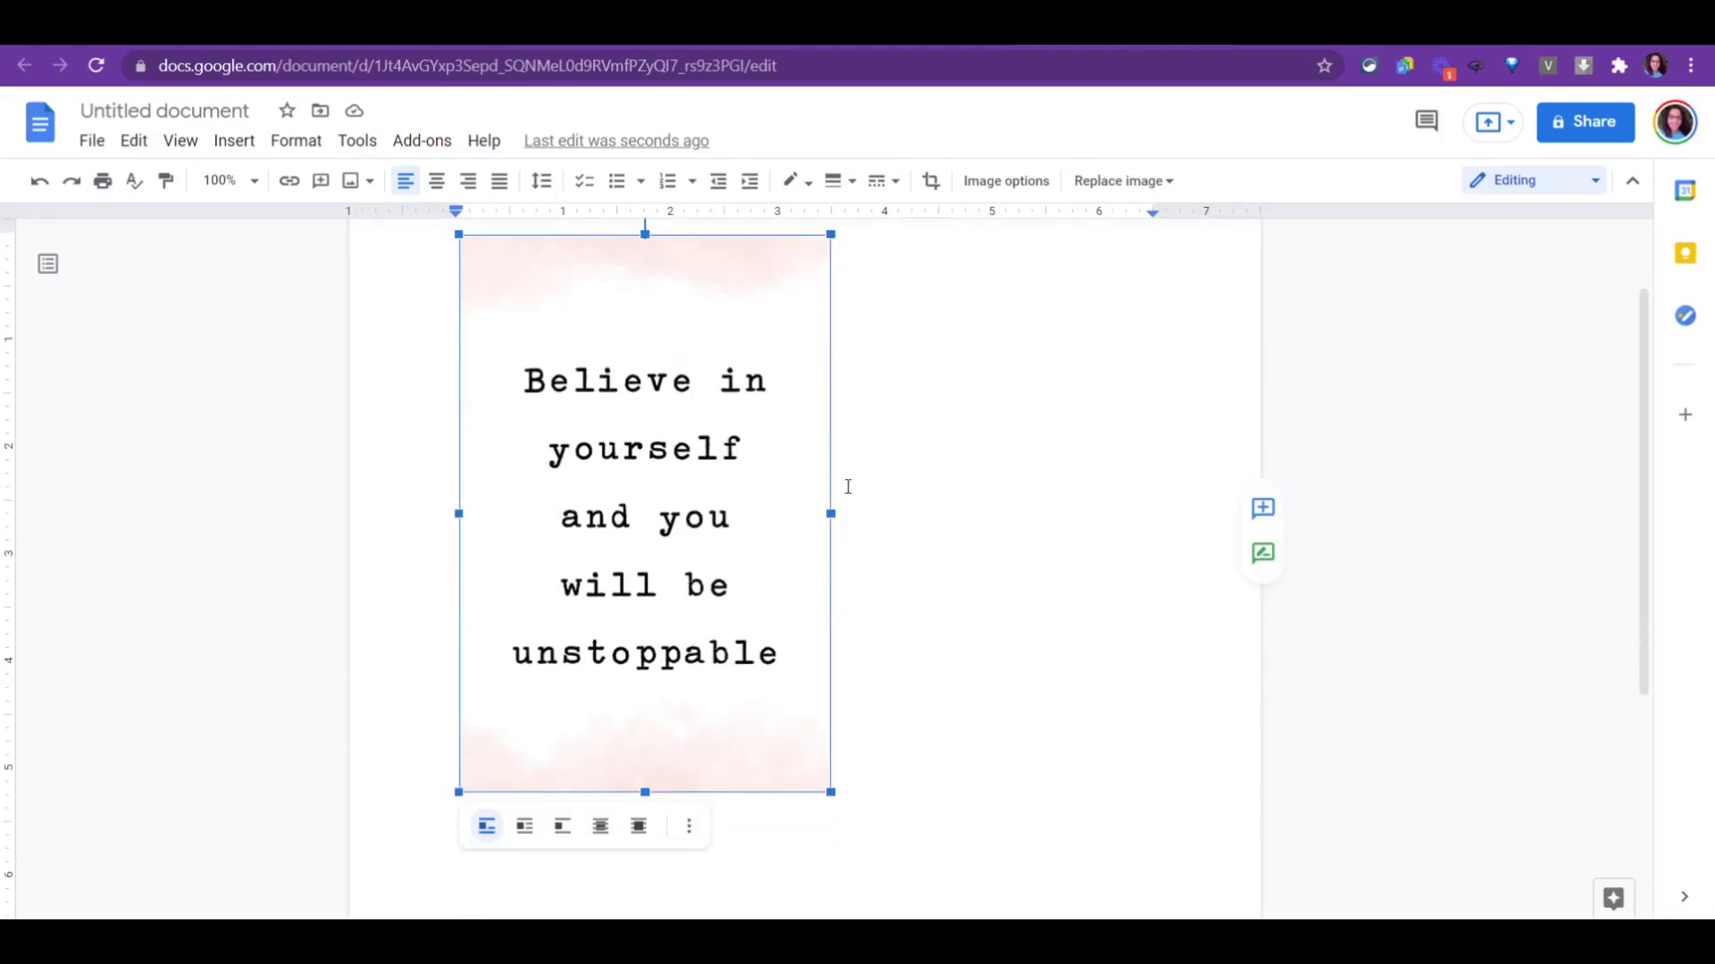
pyautogui.click(837, 187)
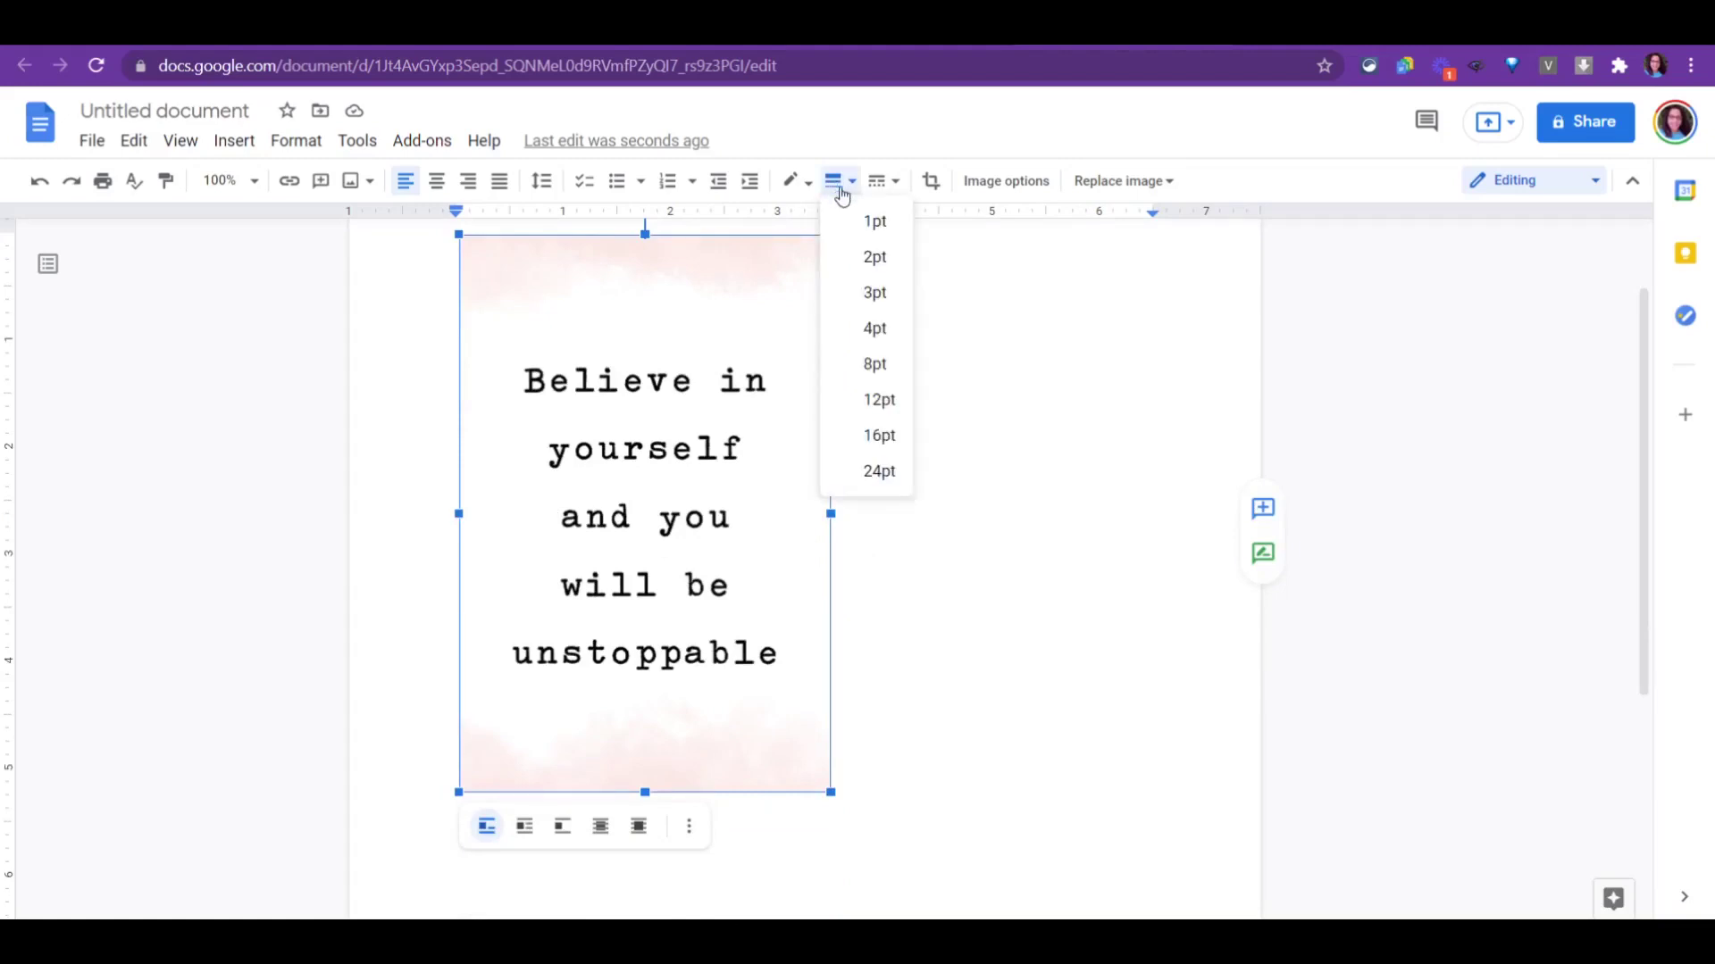
pyautogui.click(880, 402)
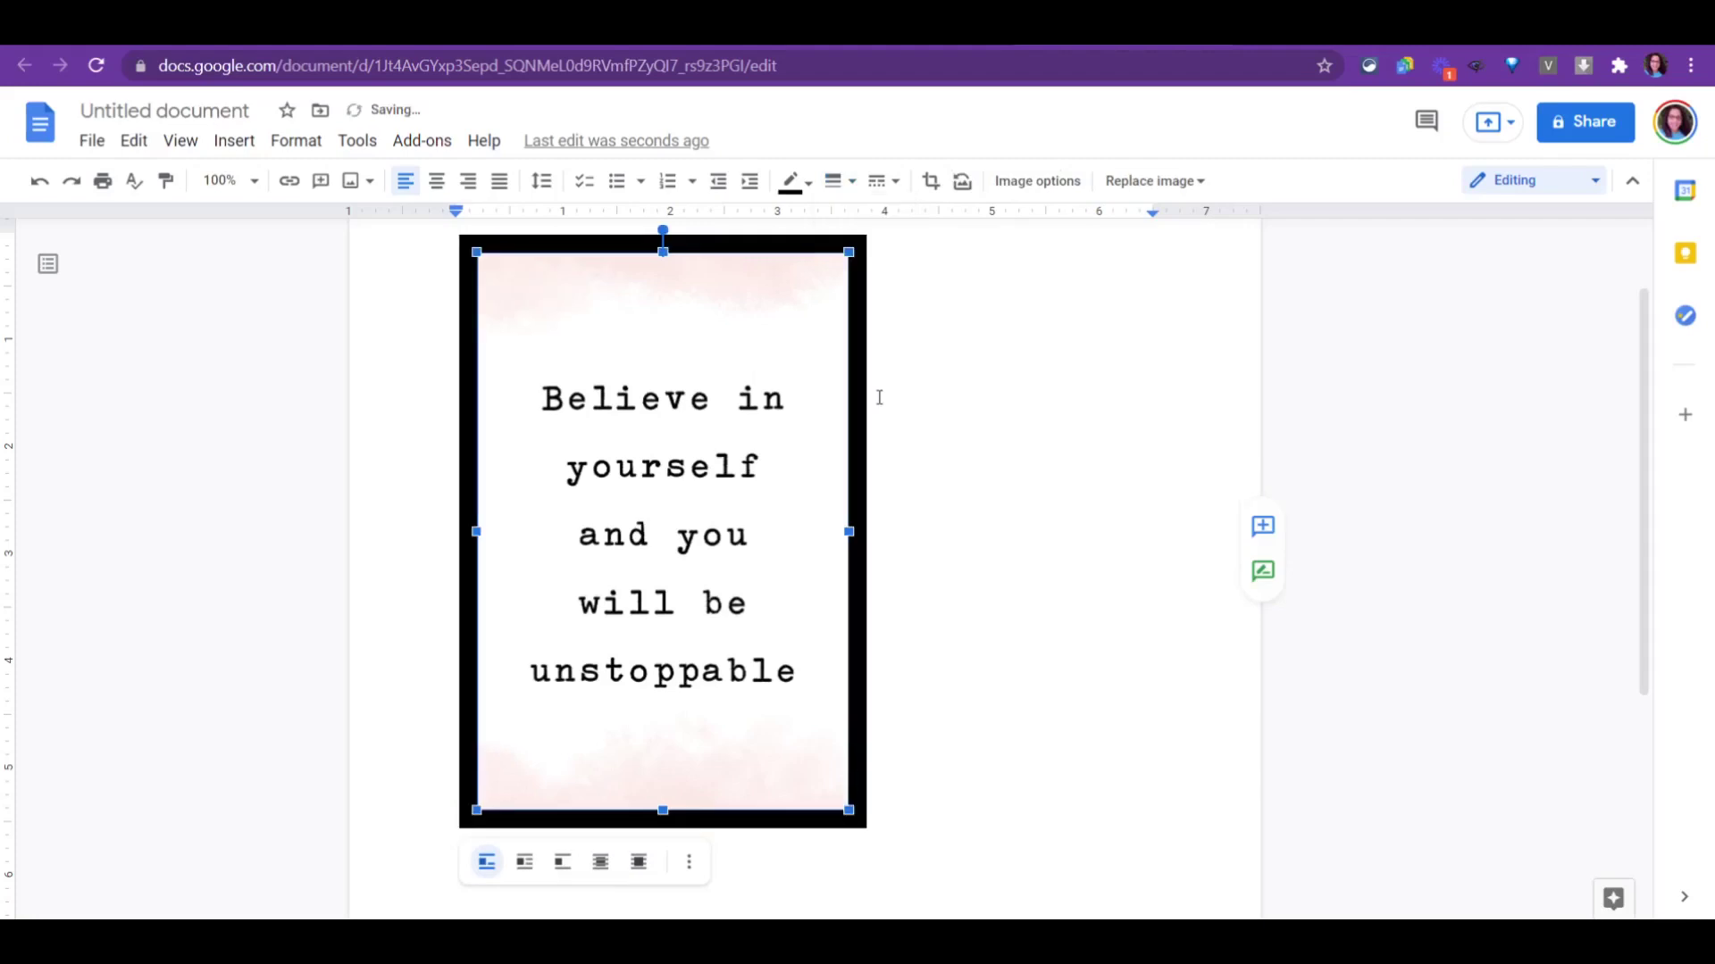
pyautogui.click(838, 180)
pyautogui.click(866, 296)
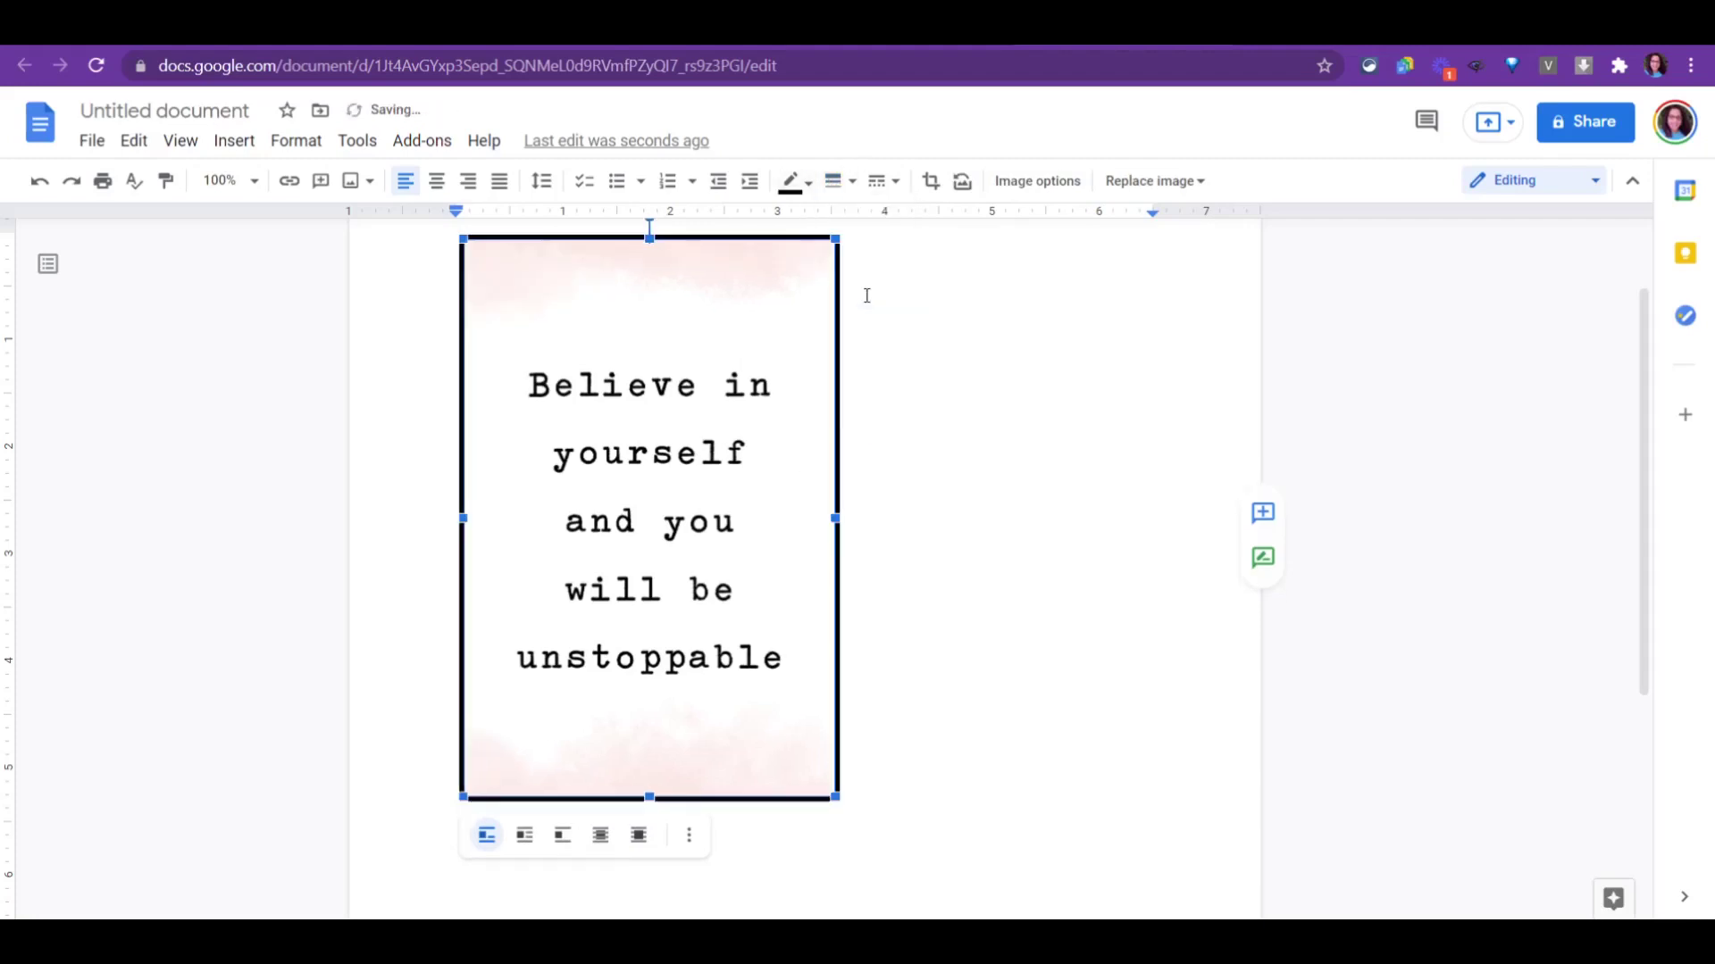
pyautogui.click(838, 181)
pyautogui.click(865, 223)
pyautogui.click(838, 181)
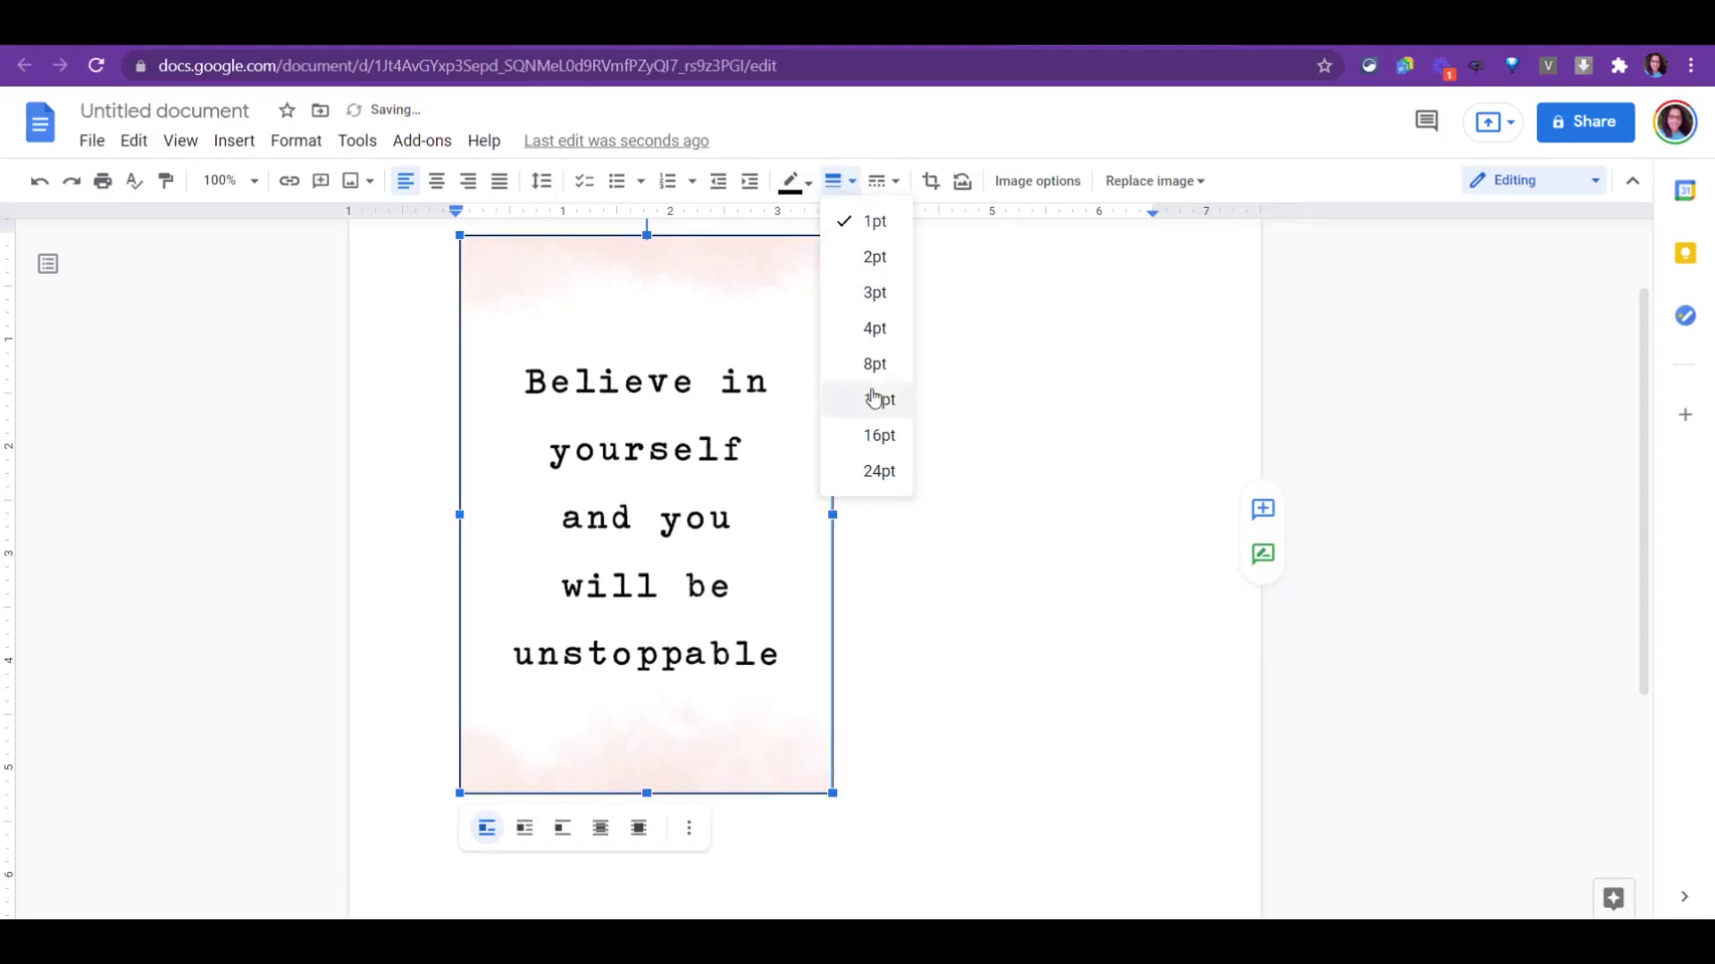
pyautogui.click(880, 436)
pyautogui.click(949, 501)
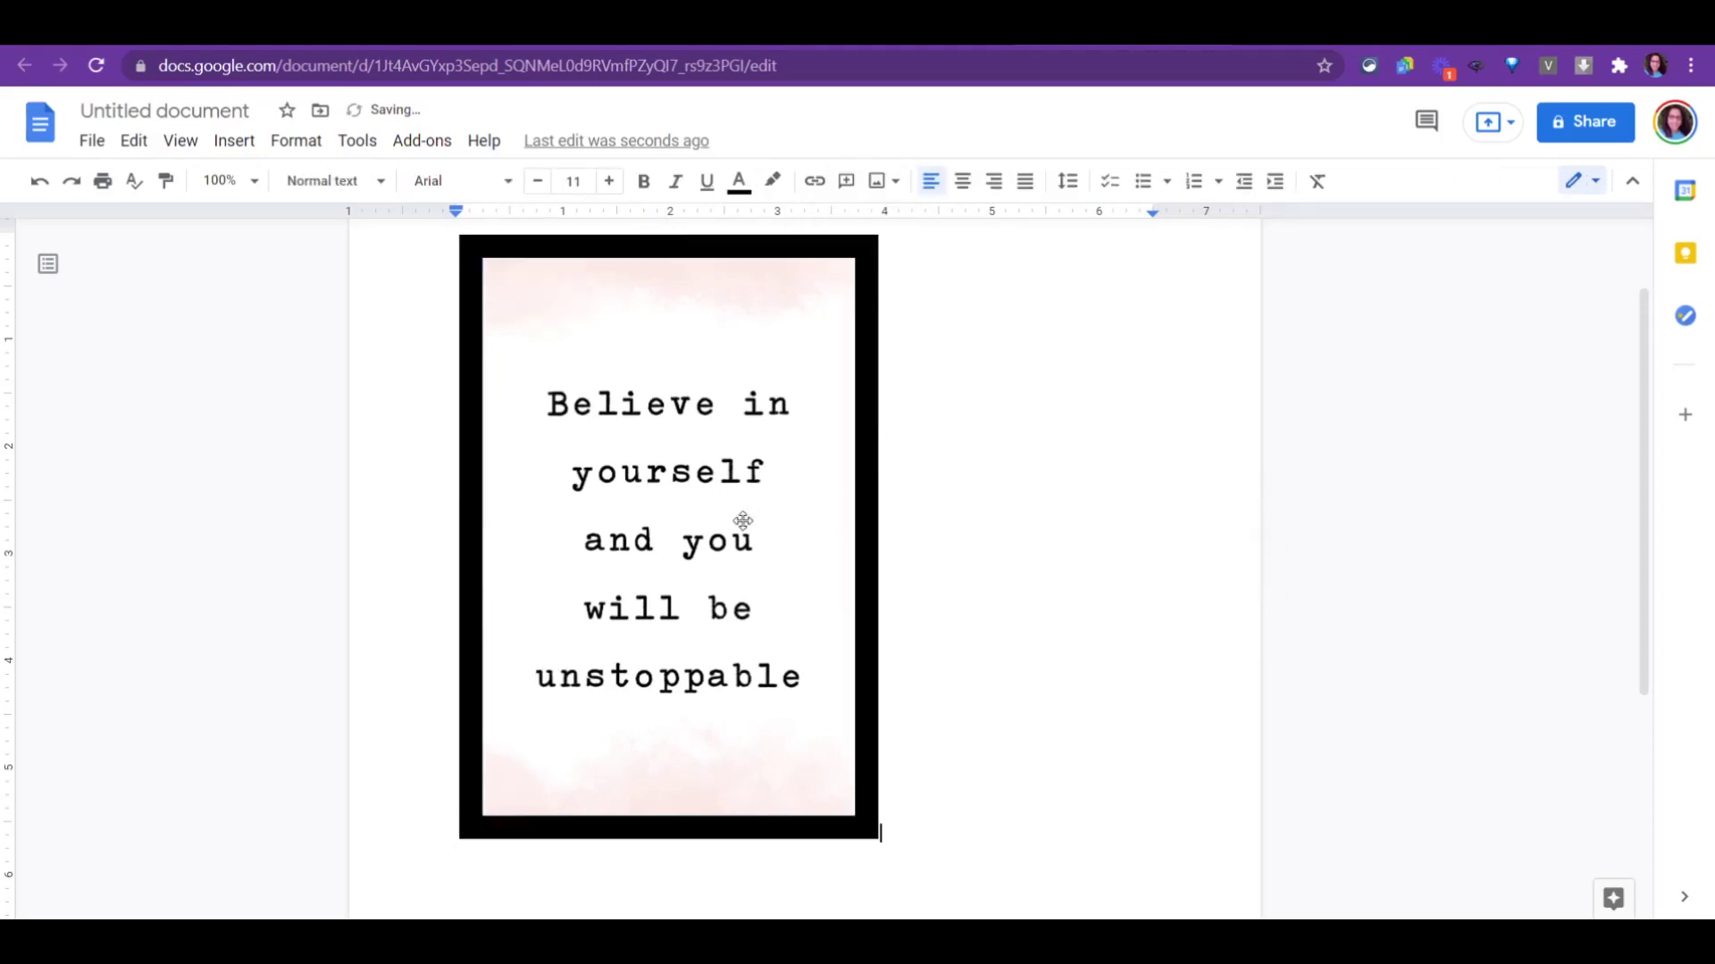
# Try purple, dark cornflower blue and red as the border color of the quote image
pyautogui.click(805, 600)
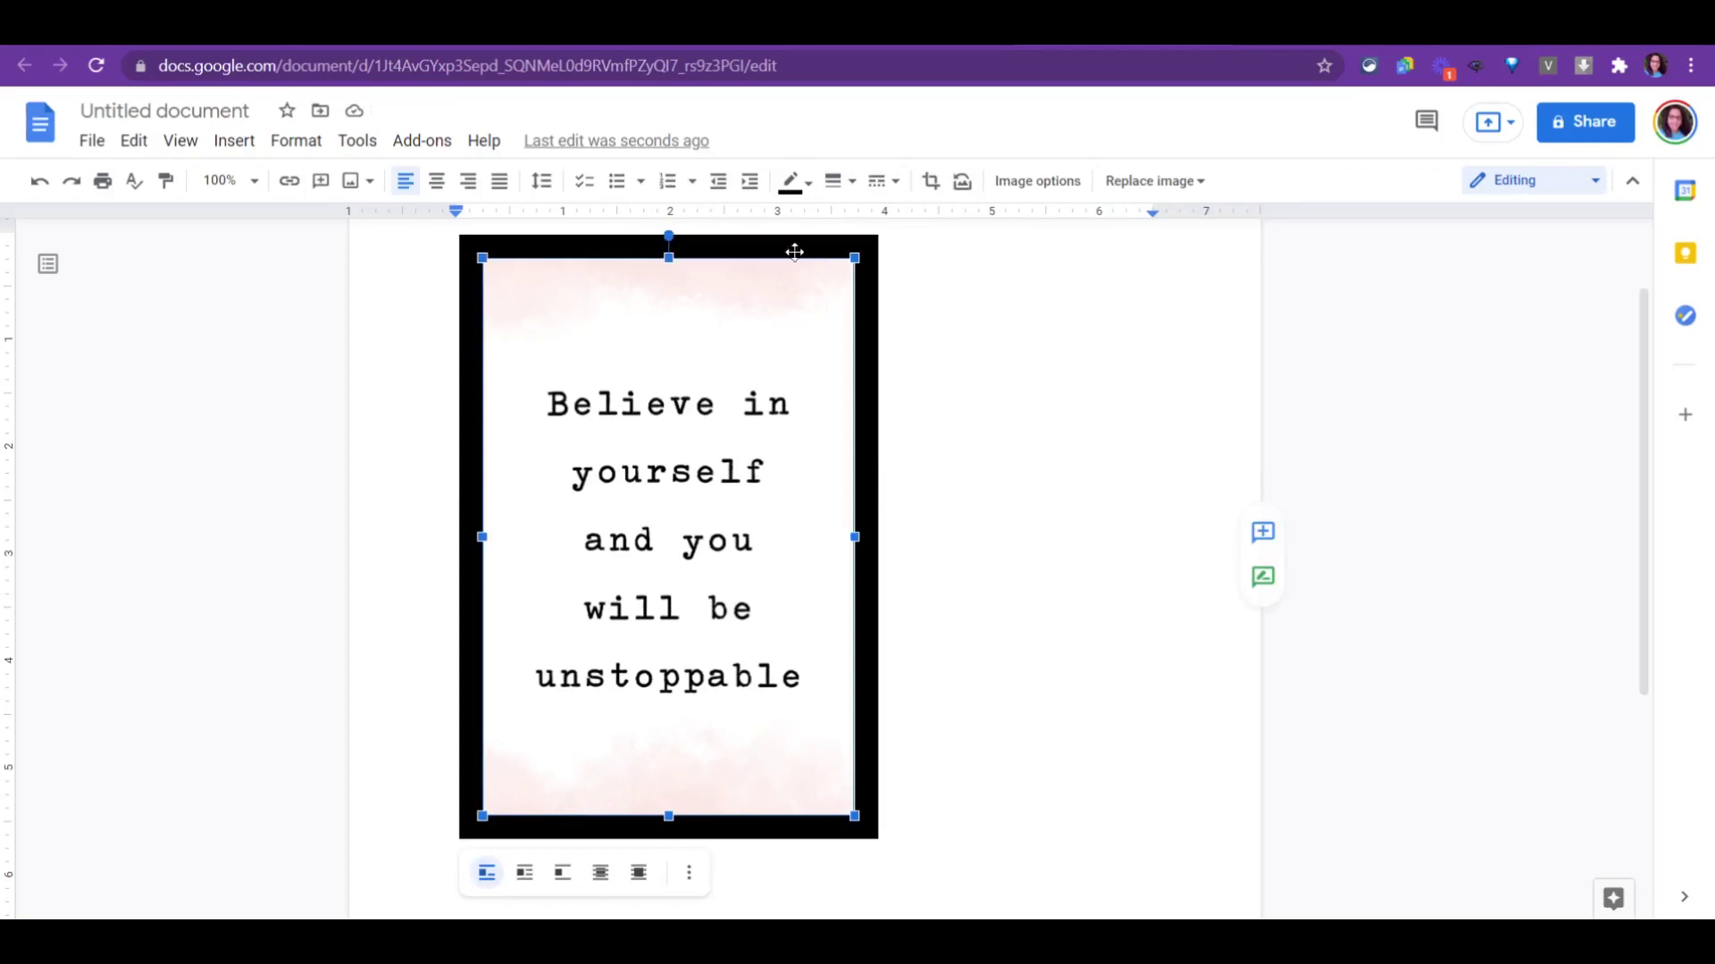
pyautogui.click(812, 188)
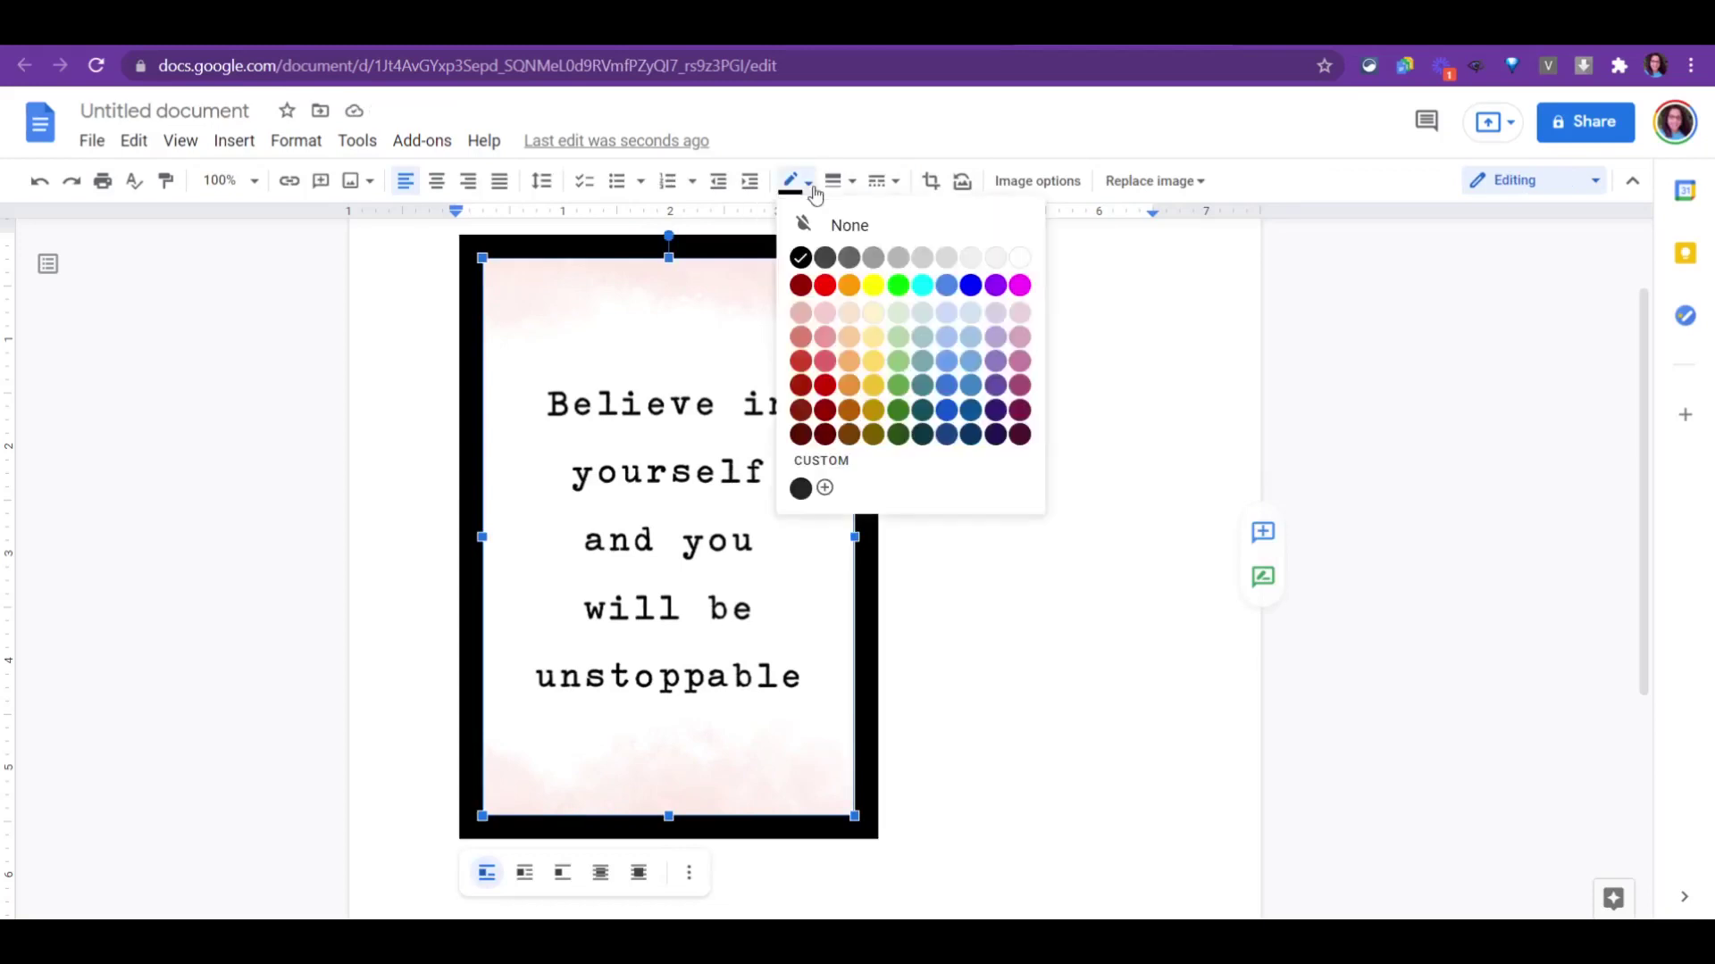
pyautogui.click(997, 286)
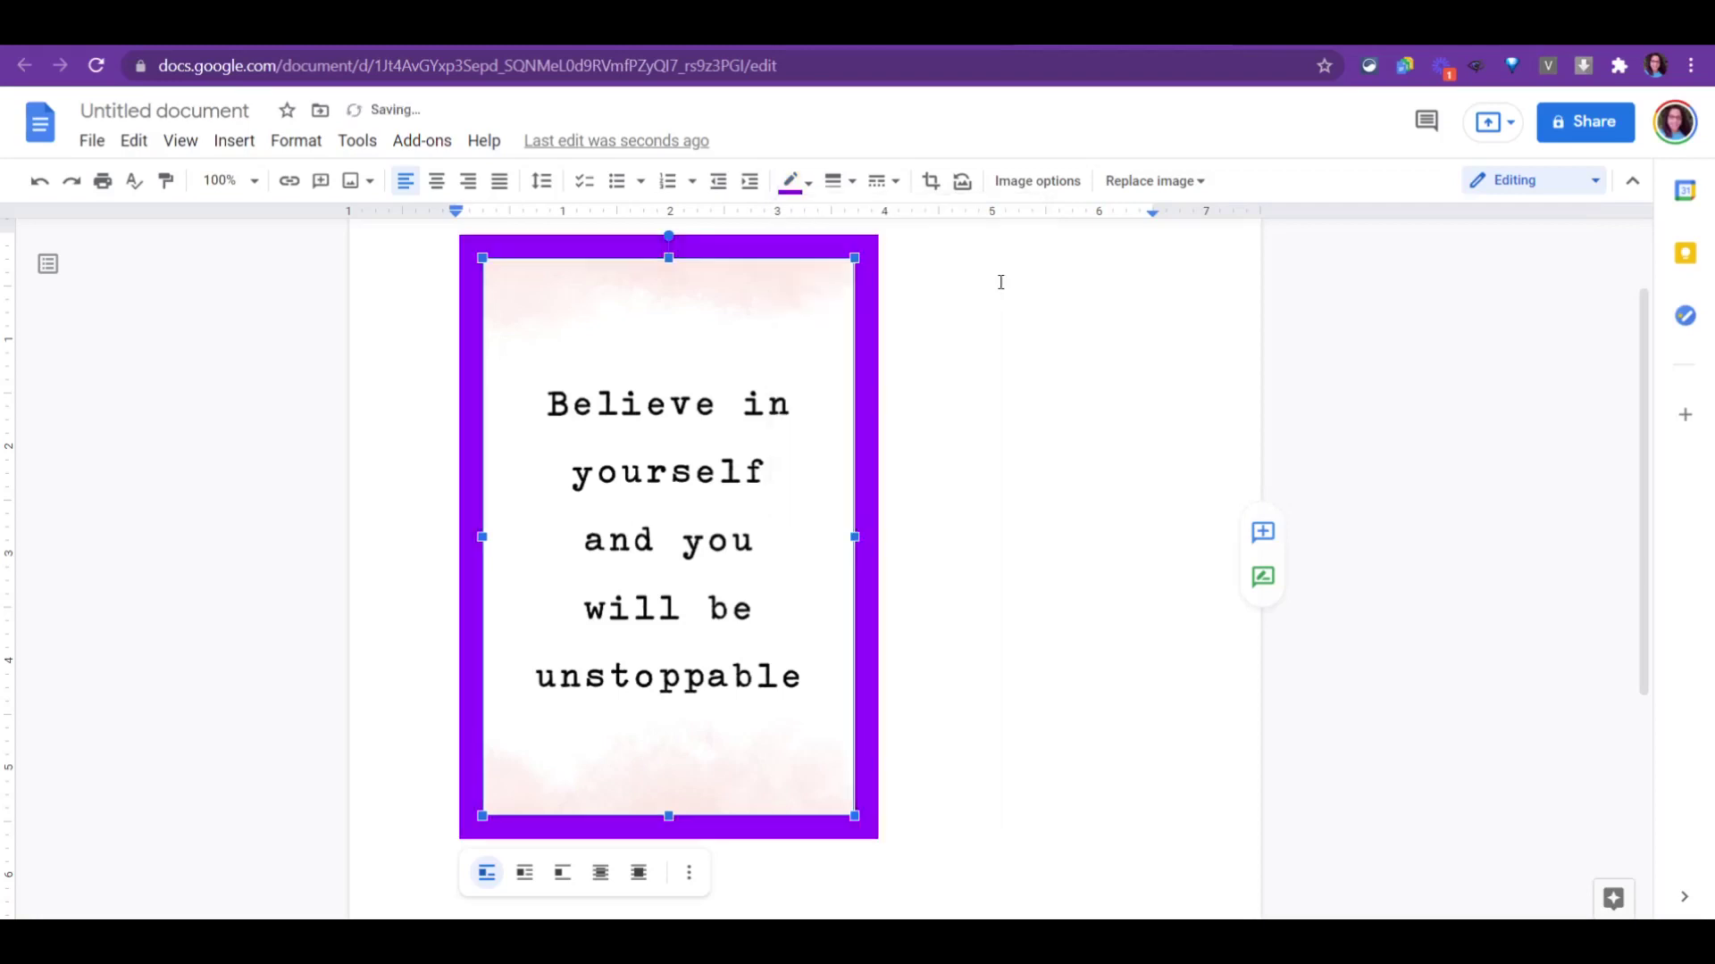
pyautogui.click(1002, 373)
pyautogui.click(817, 355)
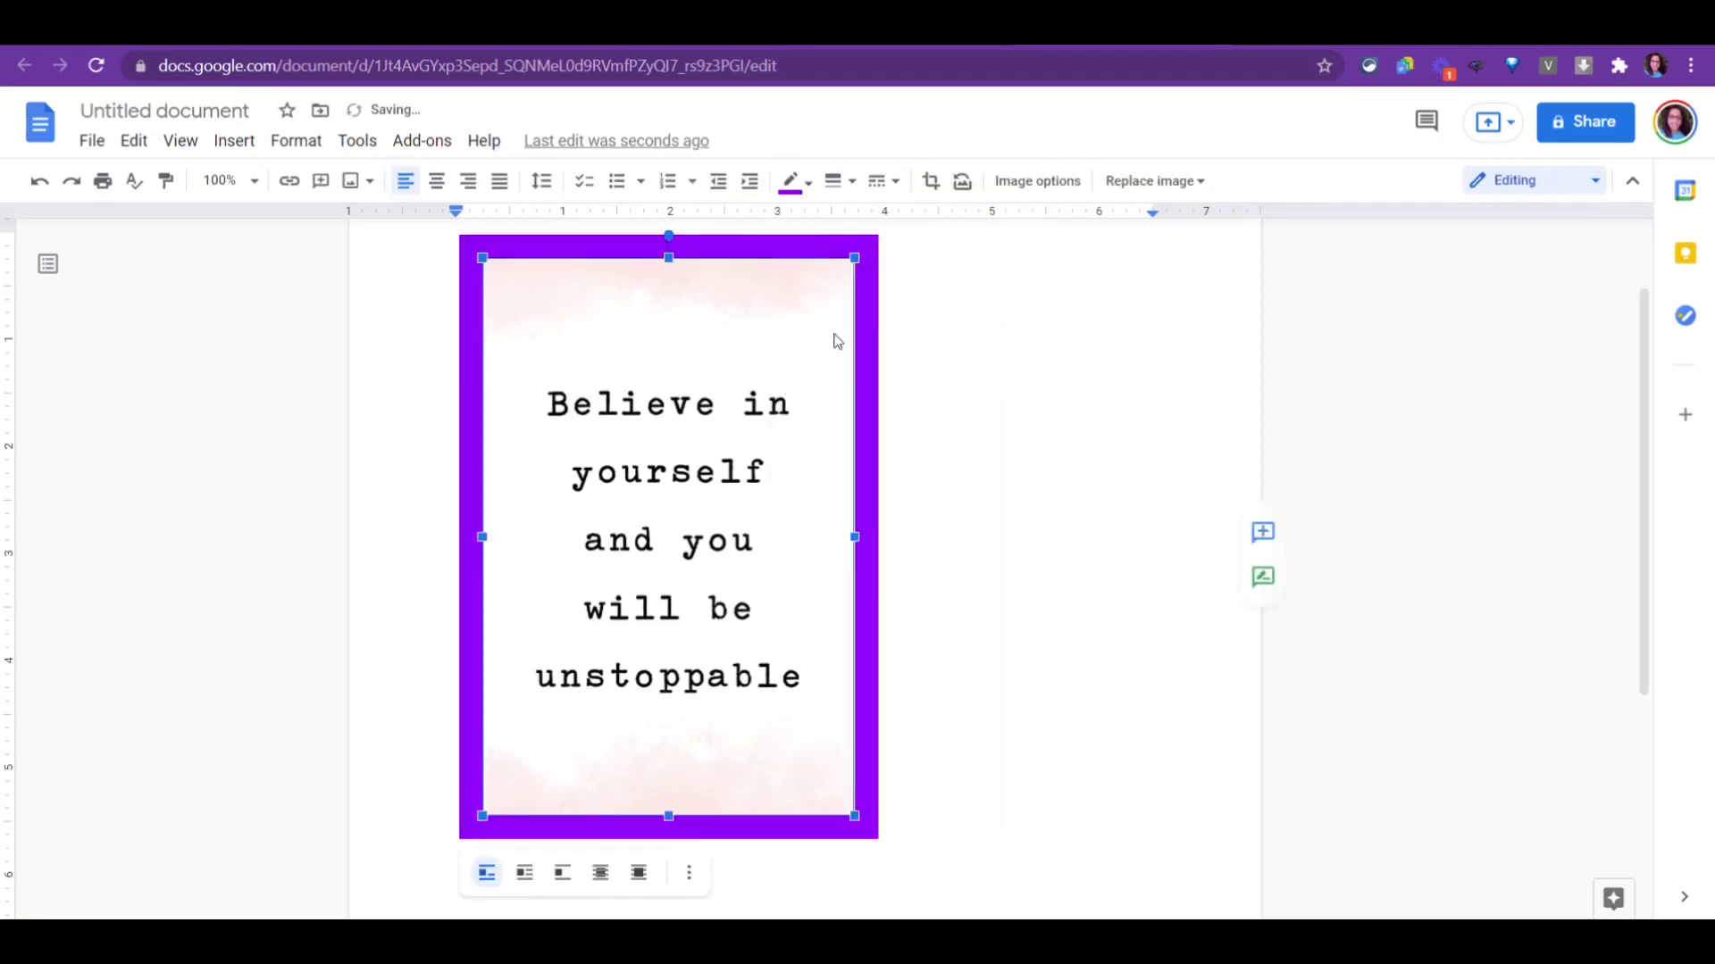
pyautogui.click(810, 187)
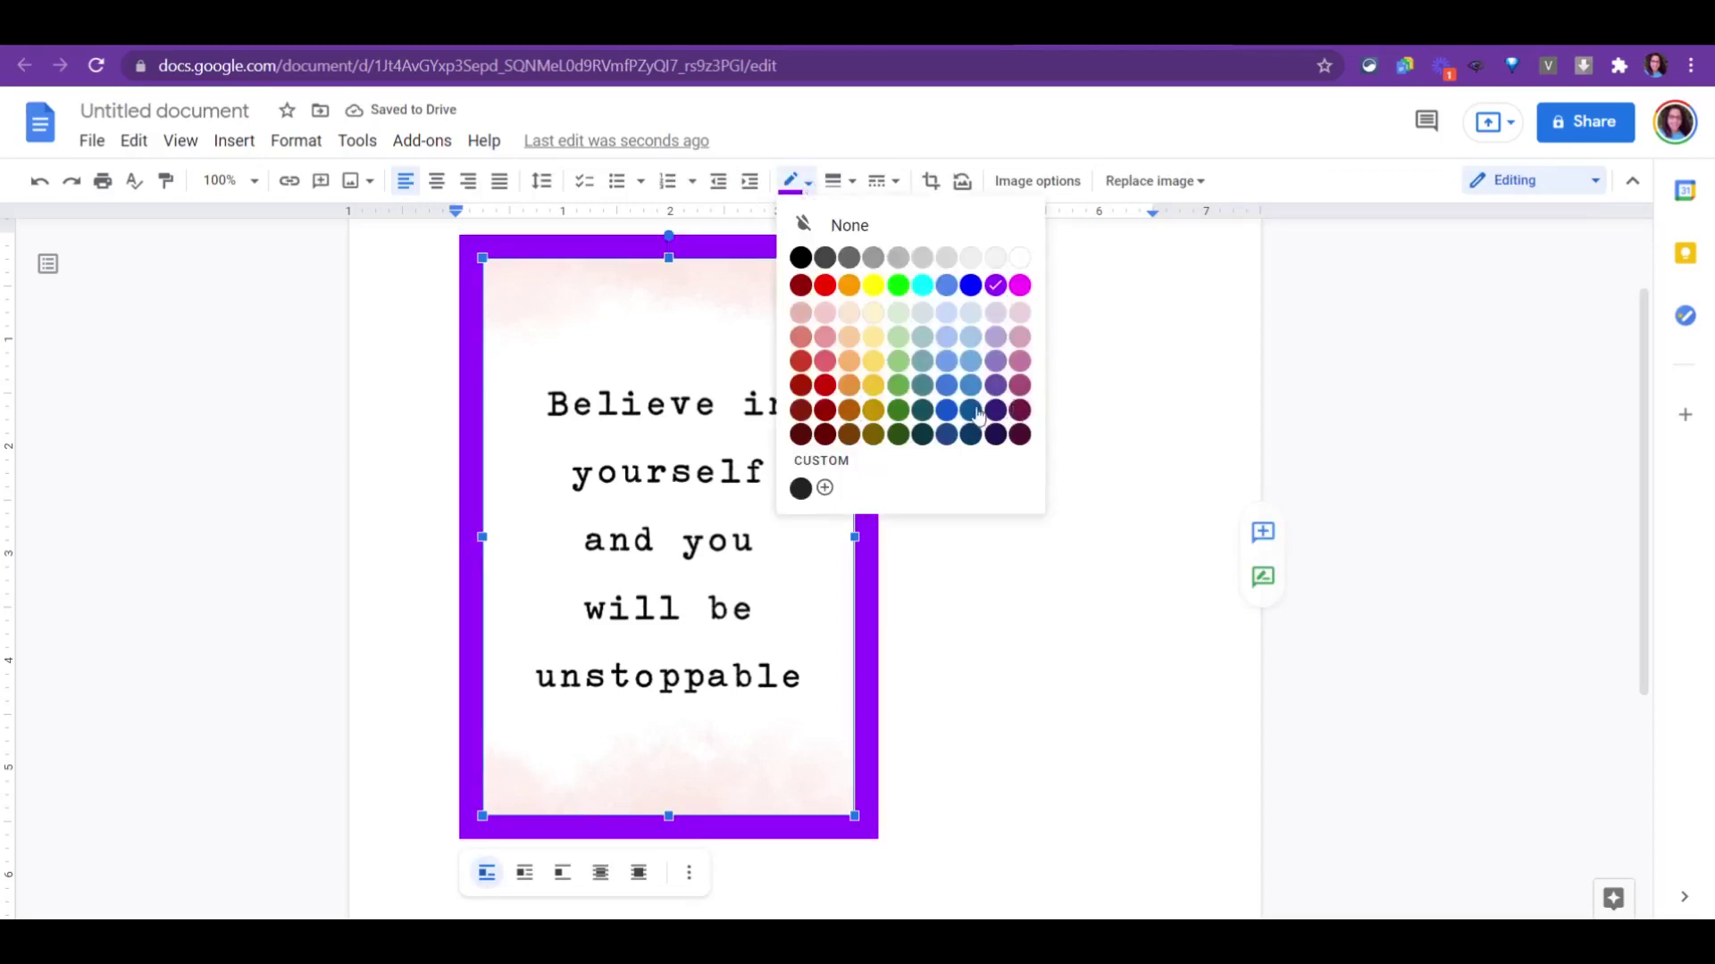
pyautogui.click(946, 410)
pyautogui.click(813, 189)
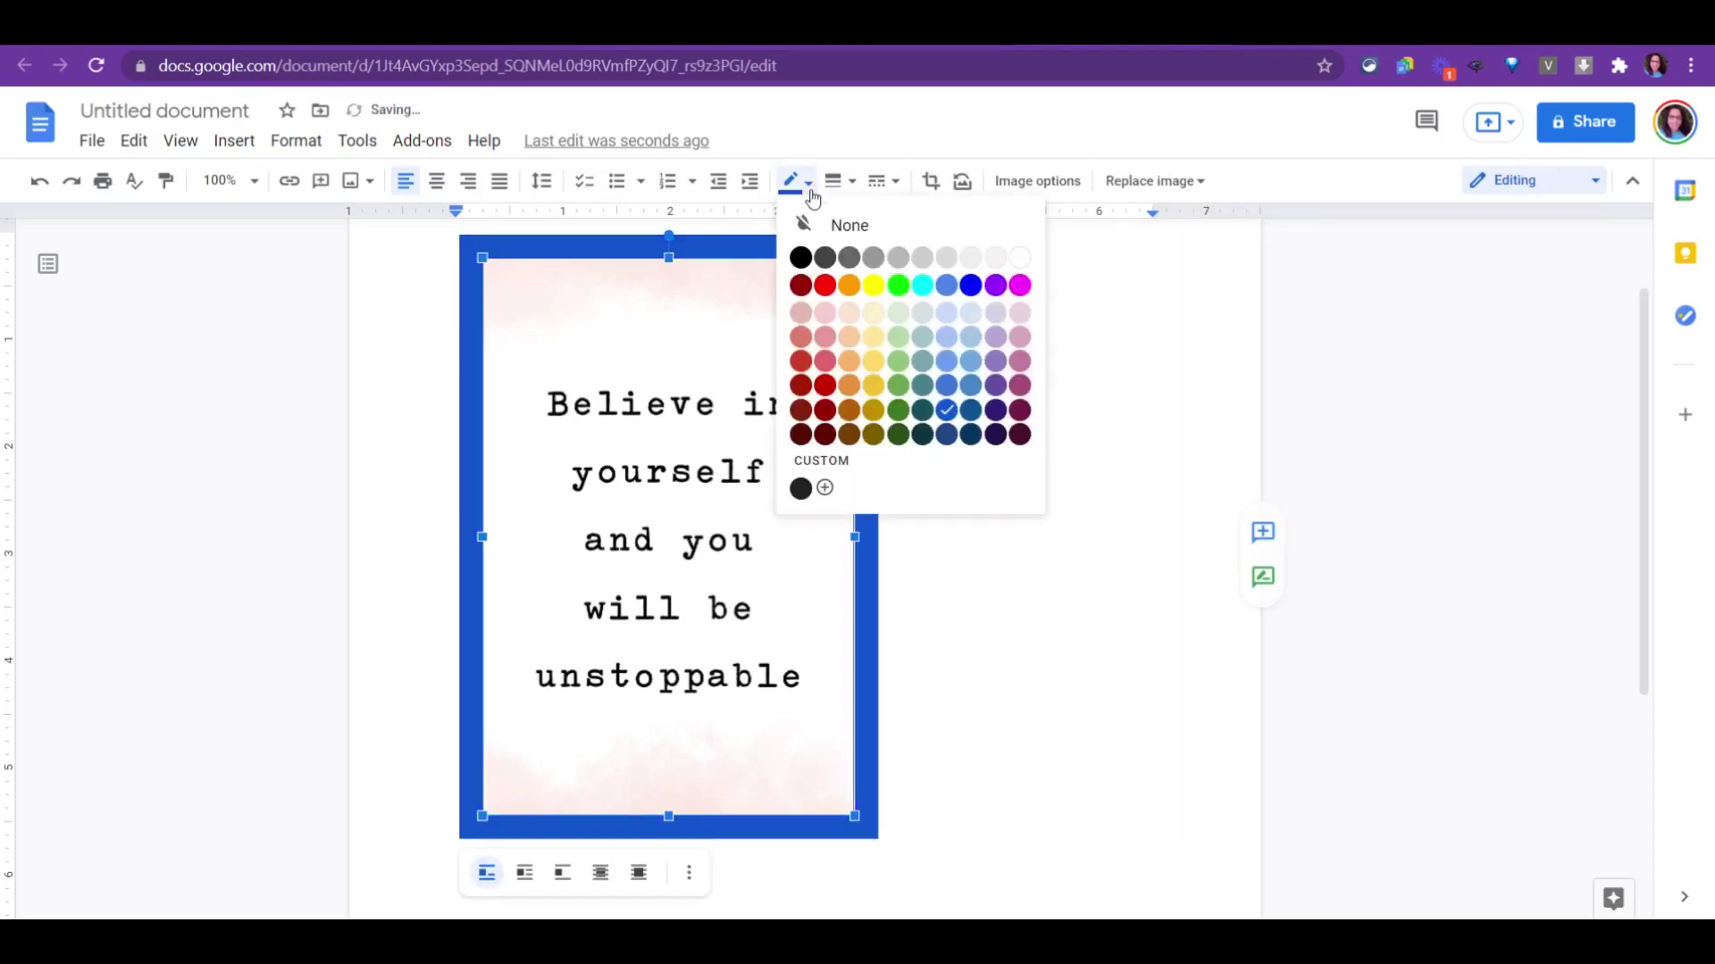
pyautogui.click(824, 287)
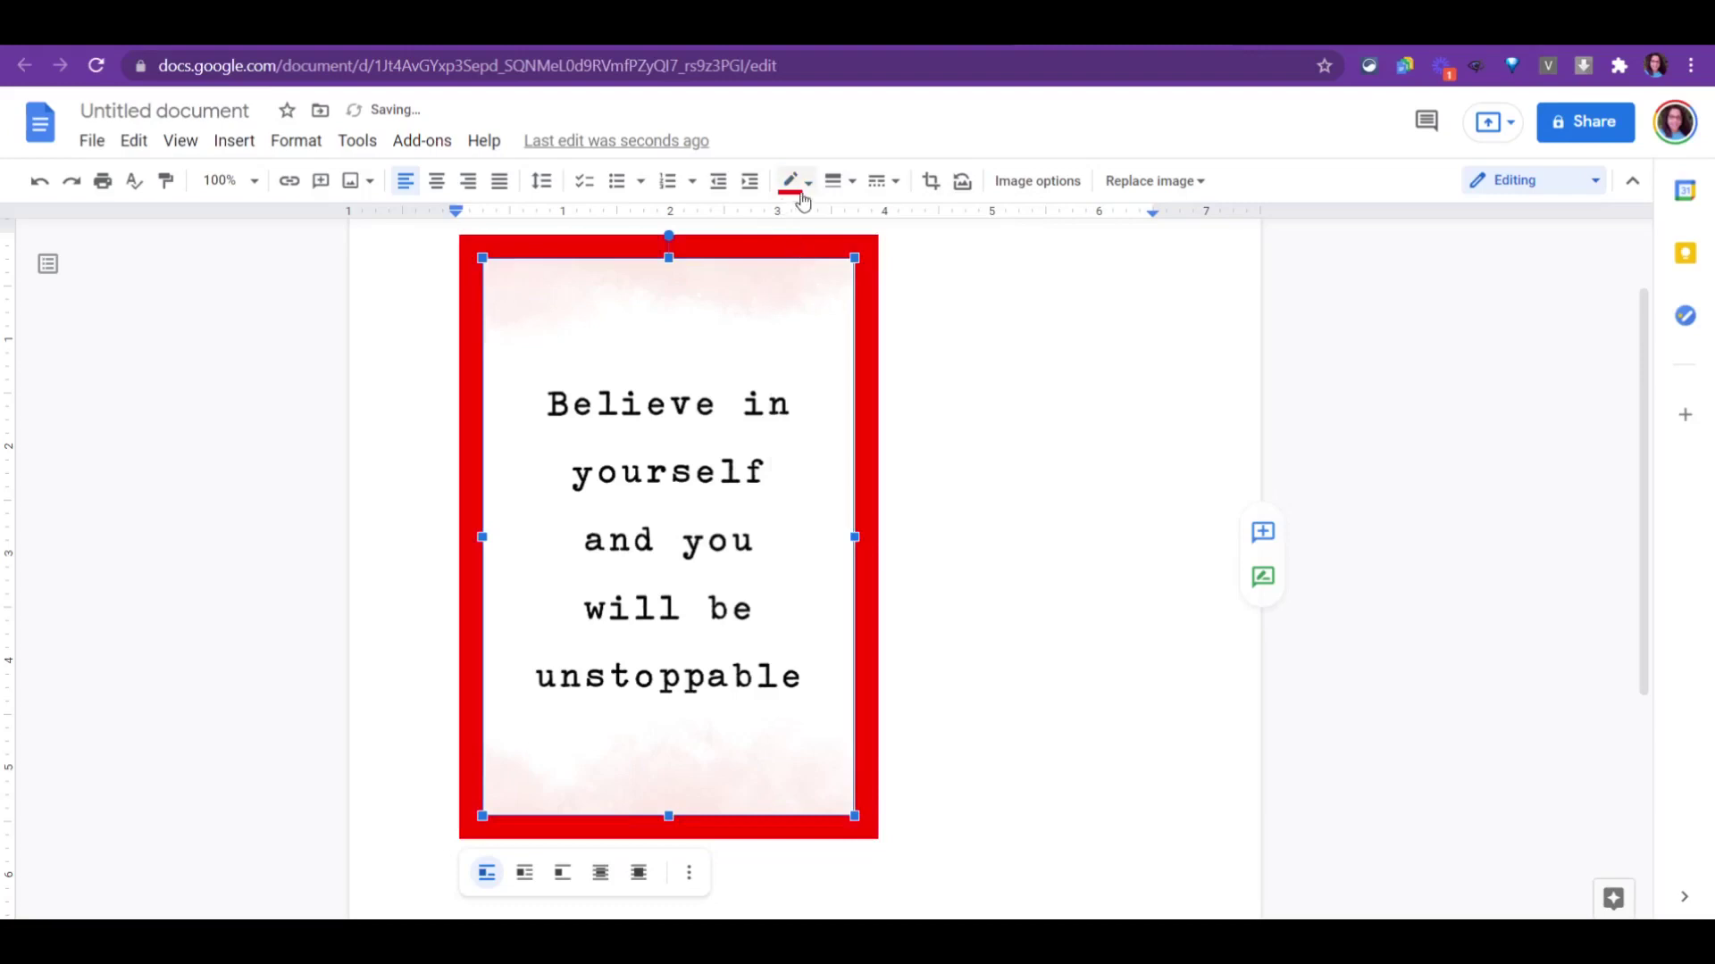
# Try border weights of 24 pt and 2 pt on the red-framed image
pyautogui.click(834, 184)
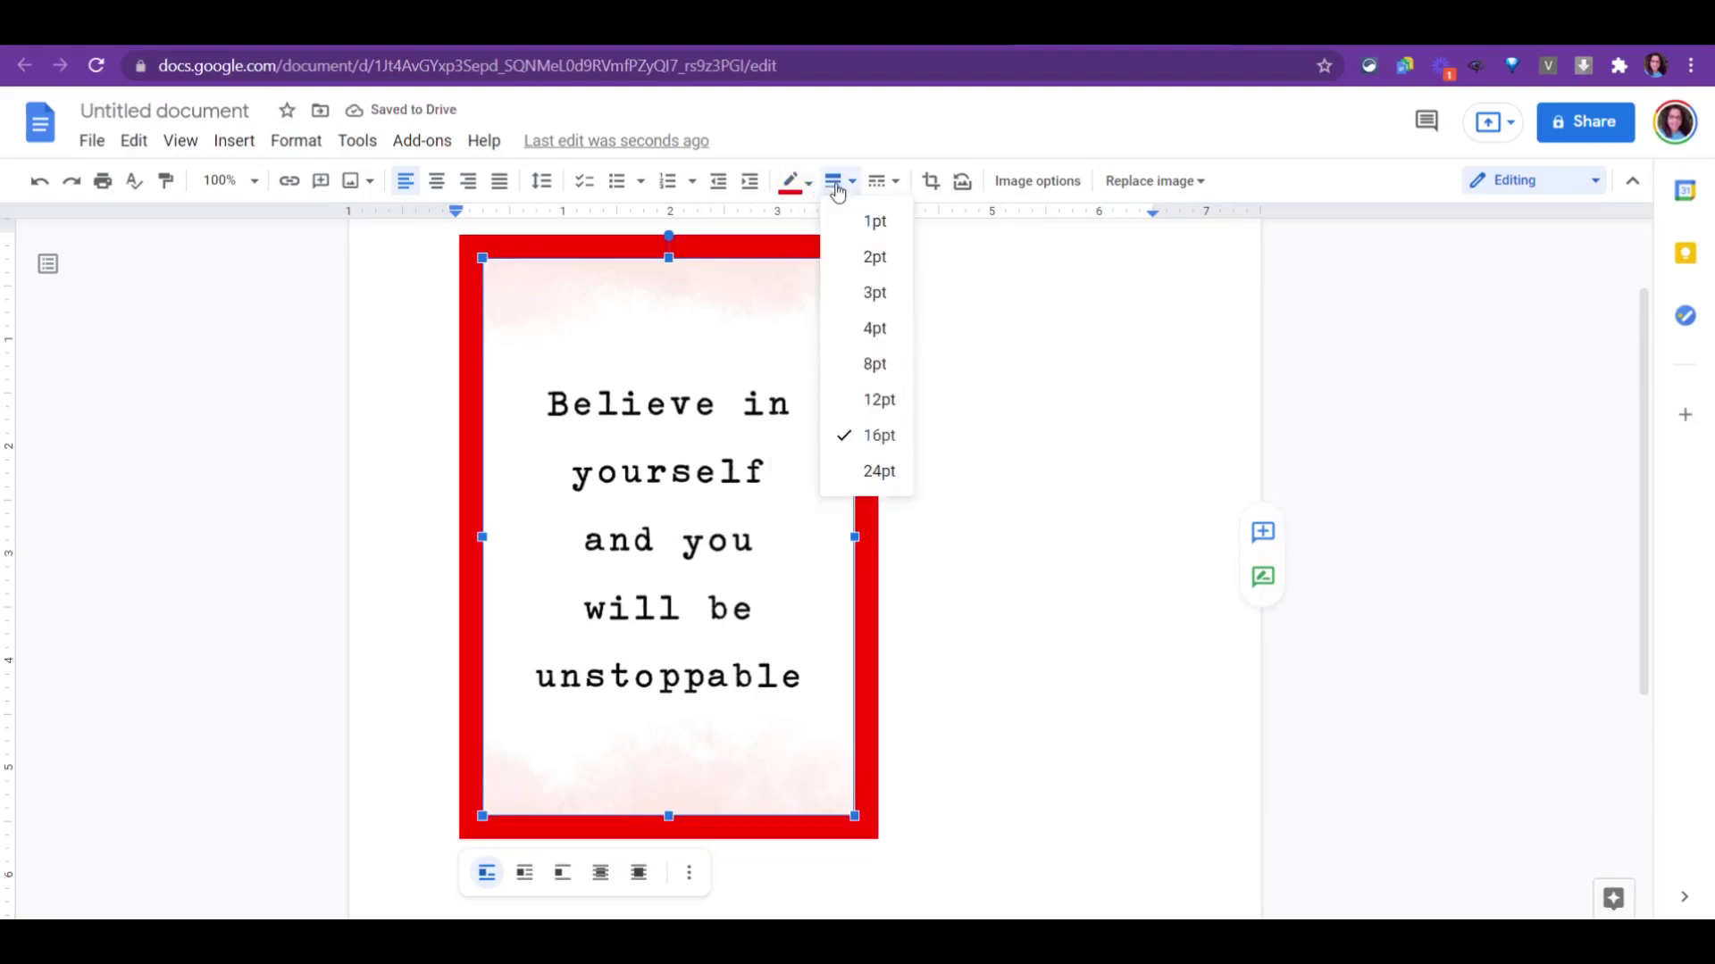
pyautogui.click(878, 474)
pyautogui.click(790, 182)
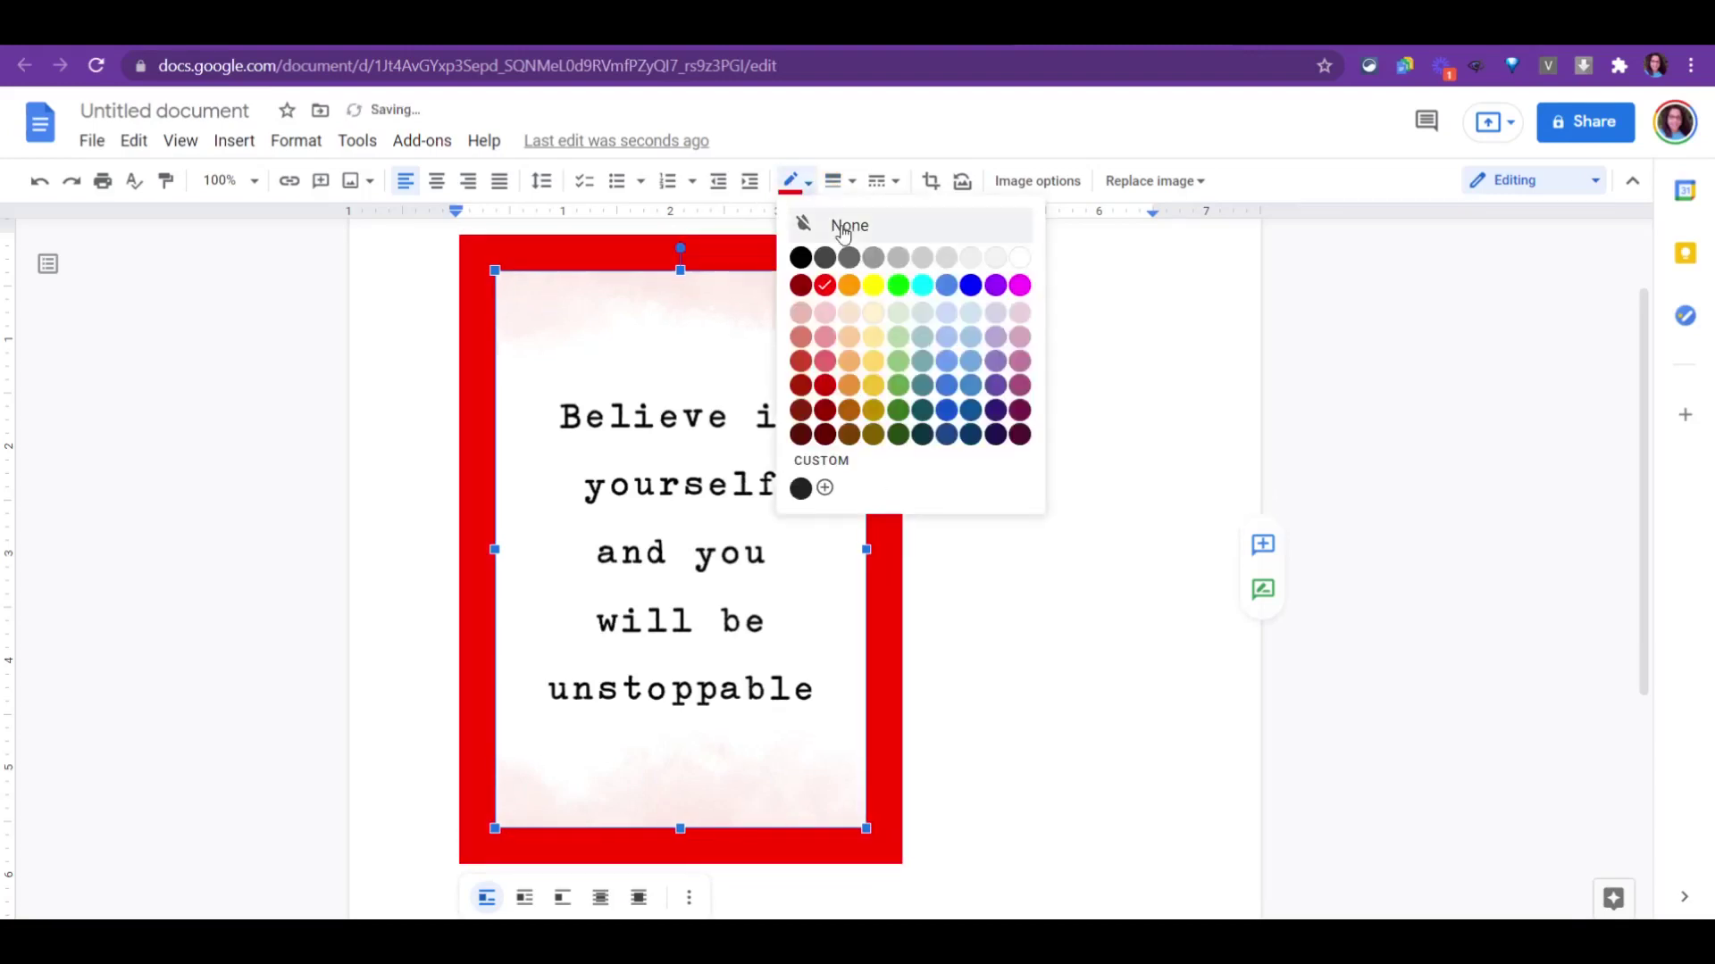
pyautogui.click(844, 186)
pyautogui.click(866, 258)
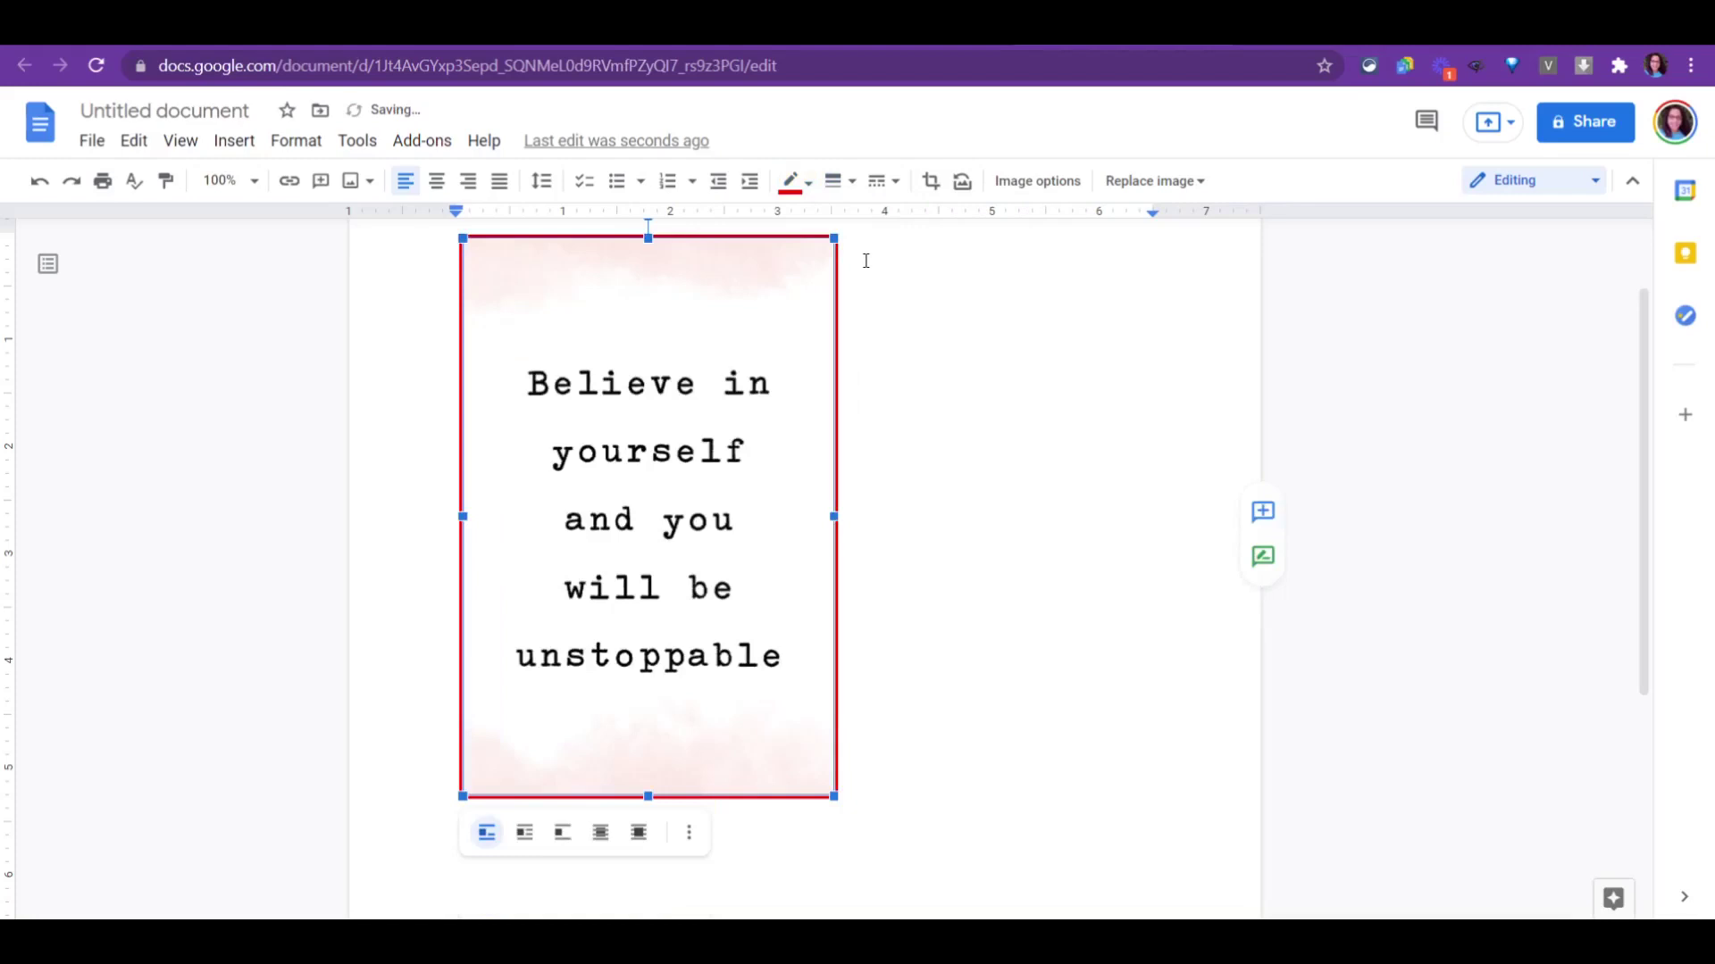
# Set the image's border weight to 8 pt and its border color to purple
pyautogui.click(830, 184)
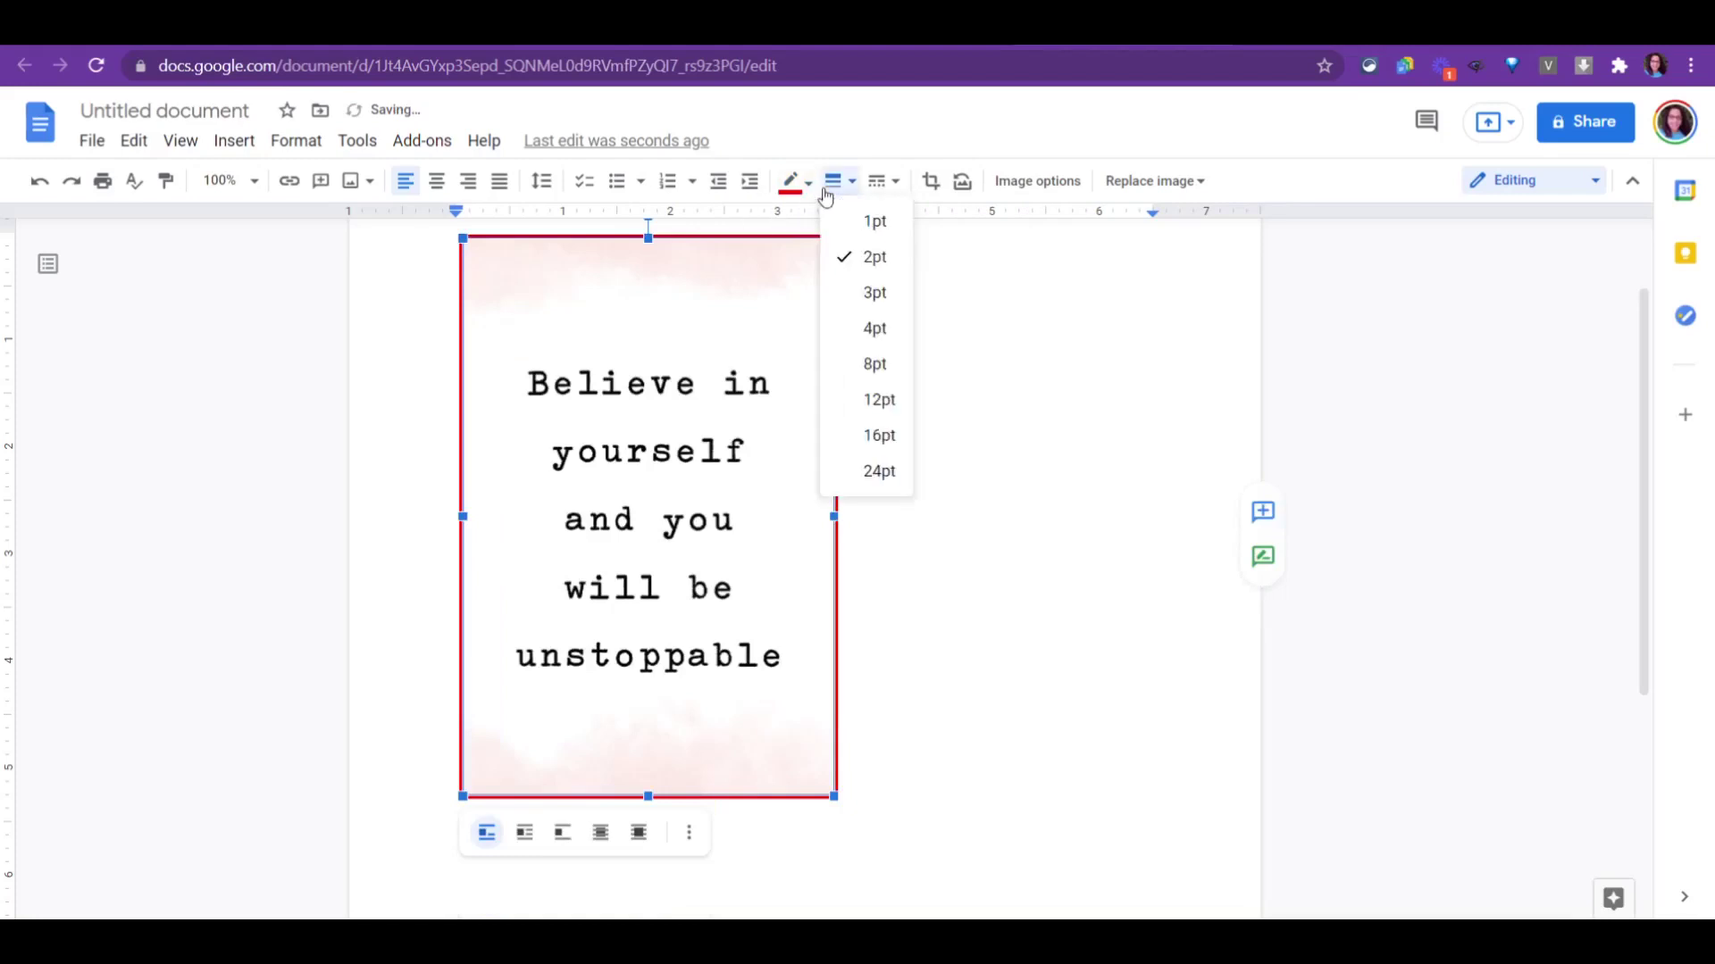
pyautogui.click(871, 365)
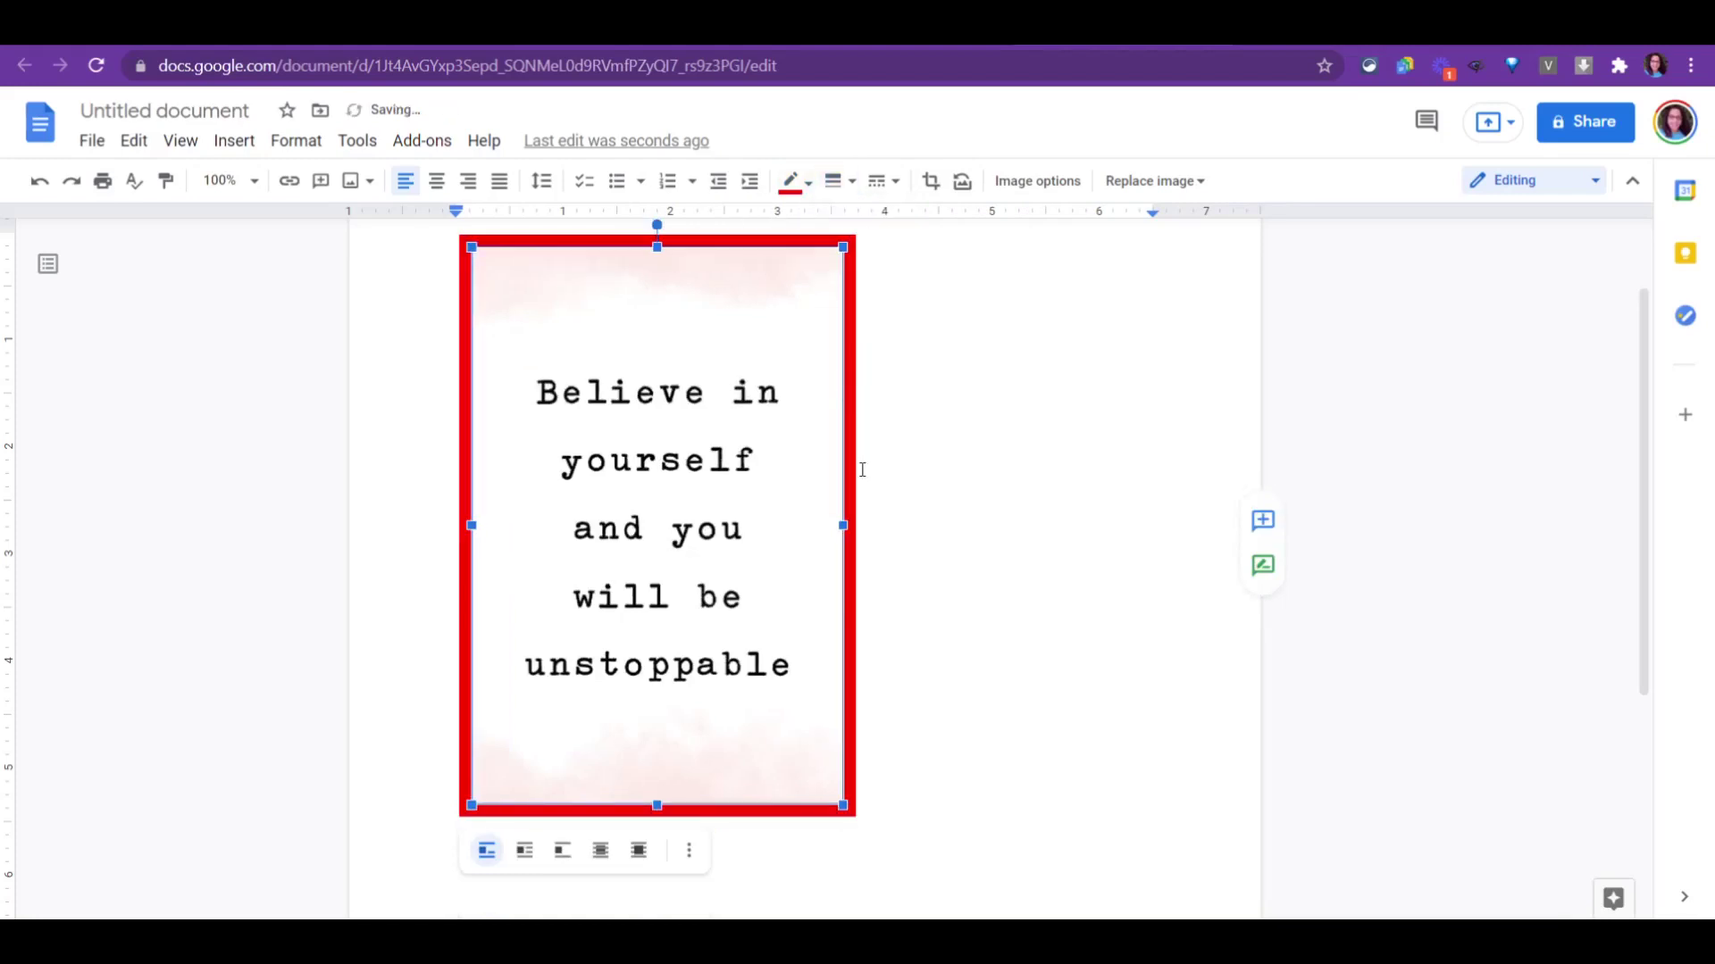
pyautogui.click(789, 182)
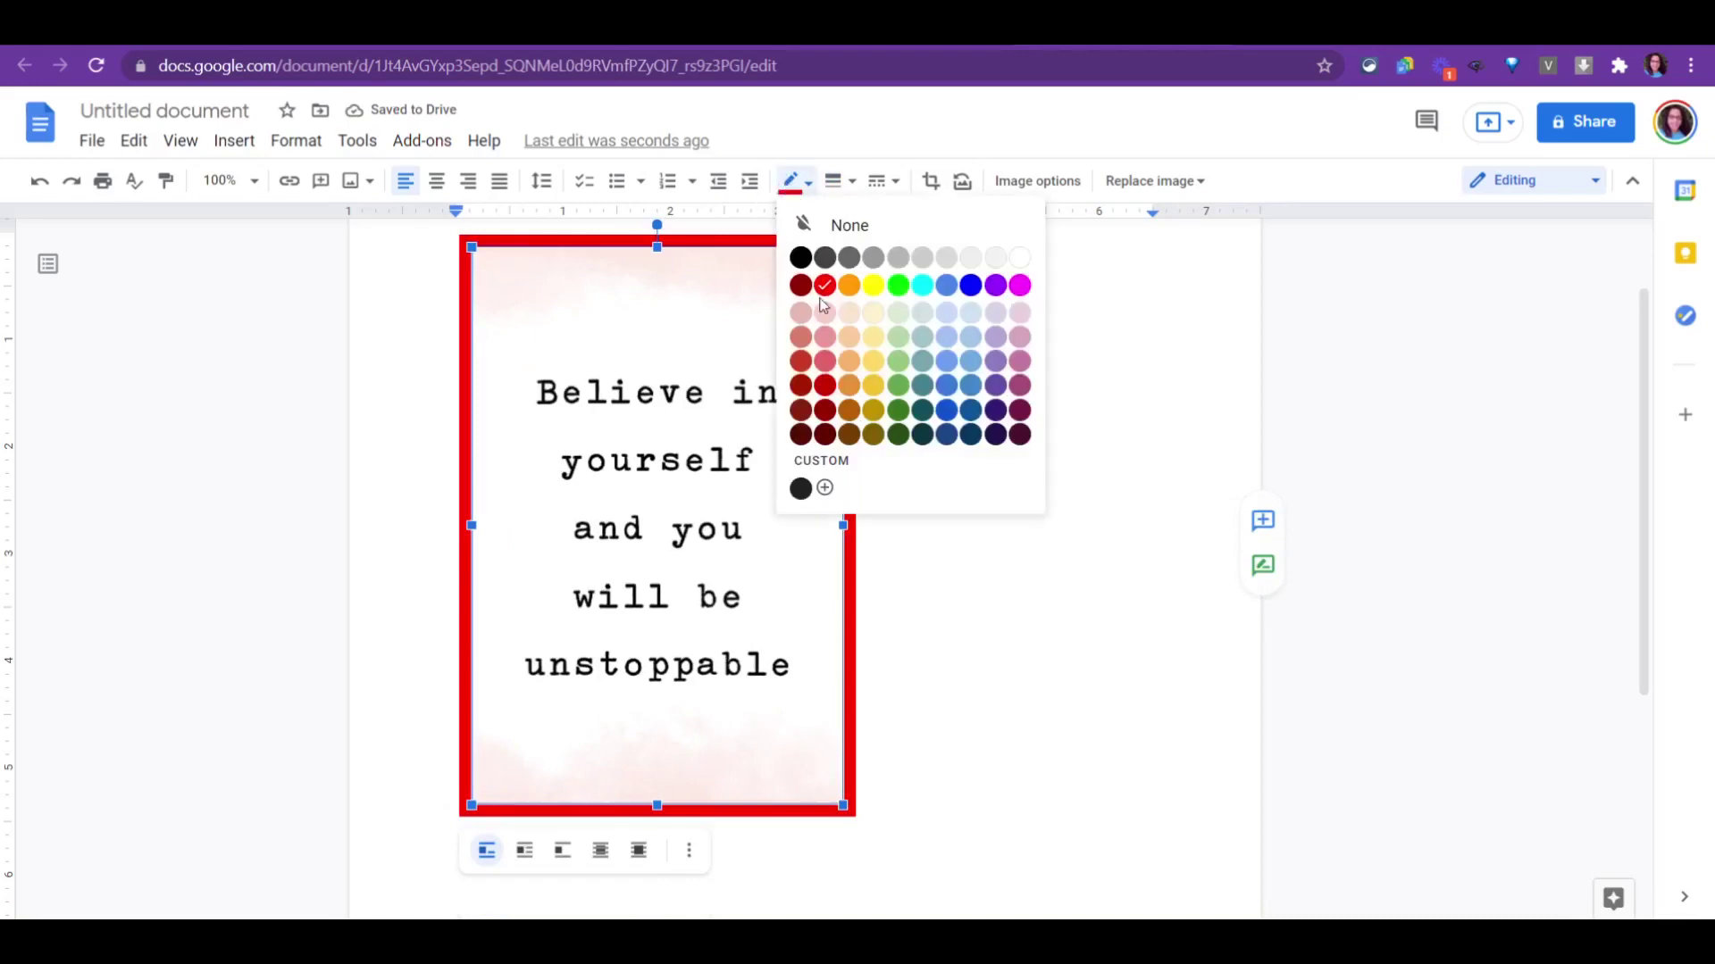
pyautogui.click(996, 287)
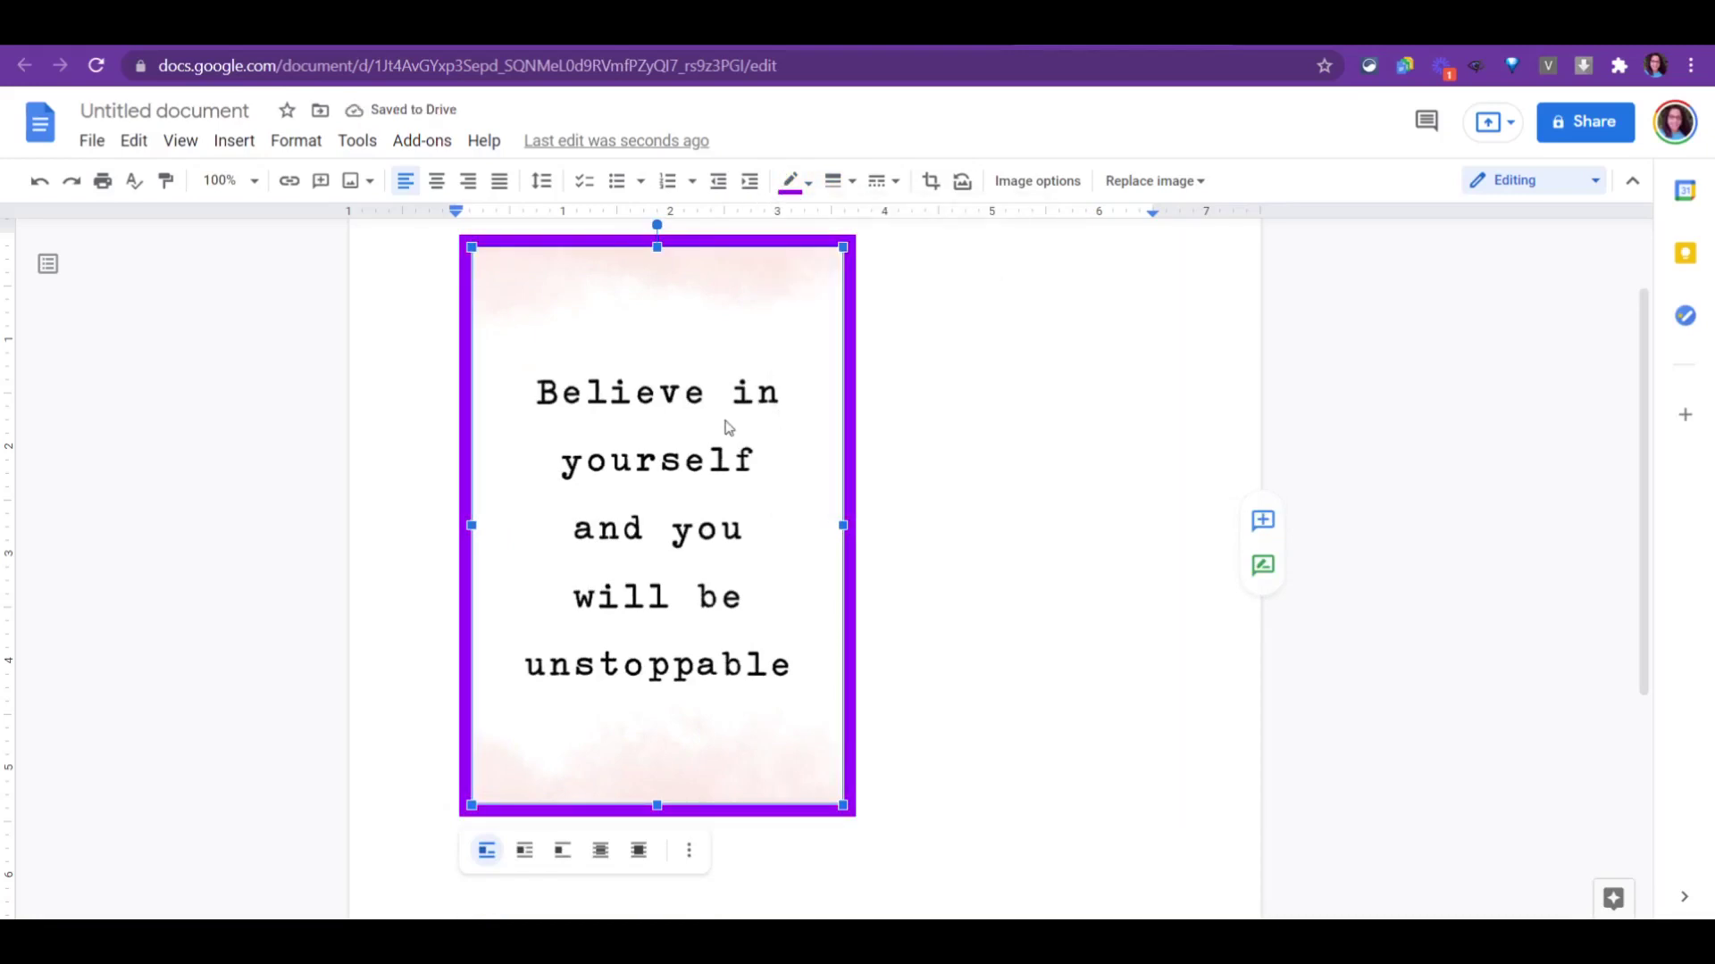
# Crop the image's pink bands away, just below "unstoppable" and just above "Believe in", and apply the crop
pyautogui.doubleClick(773, 372)
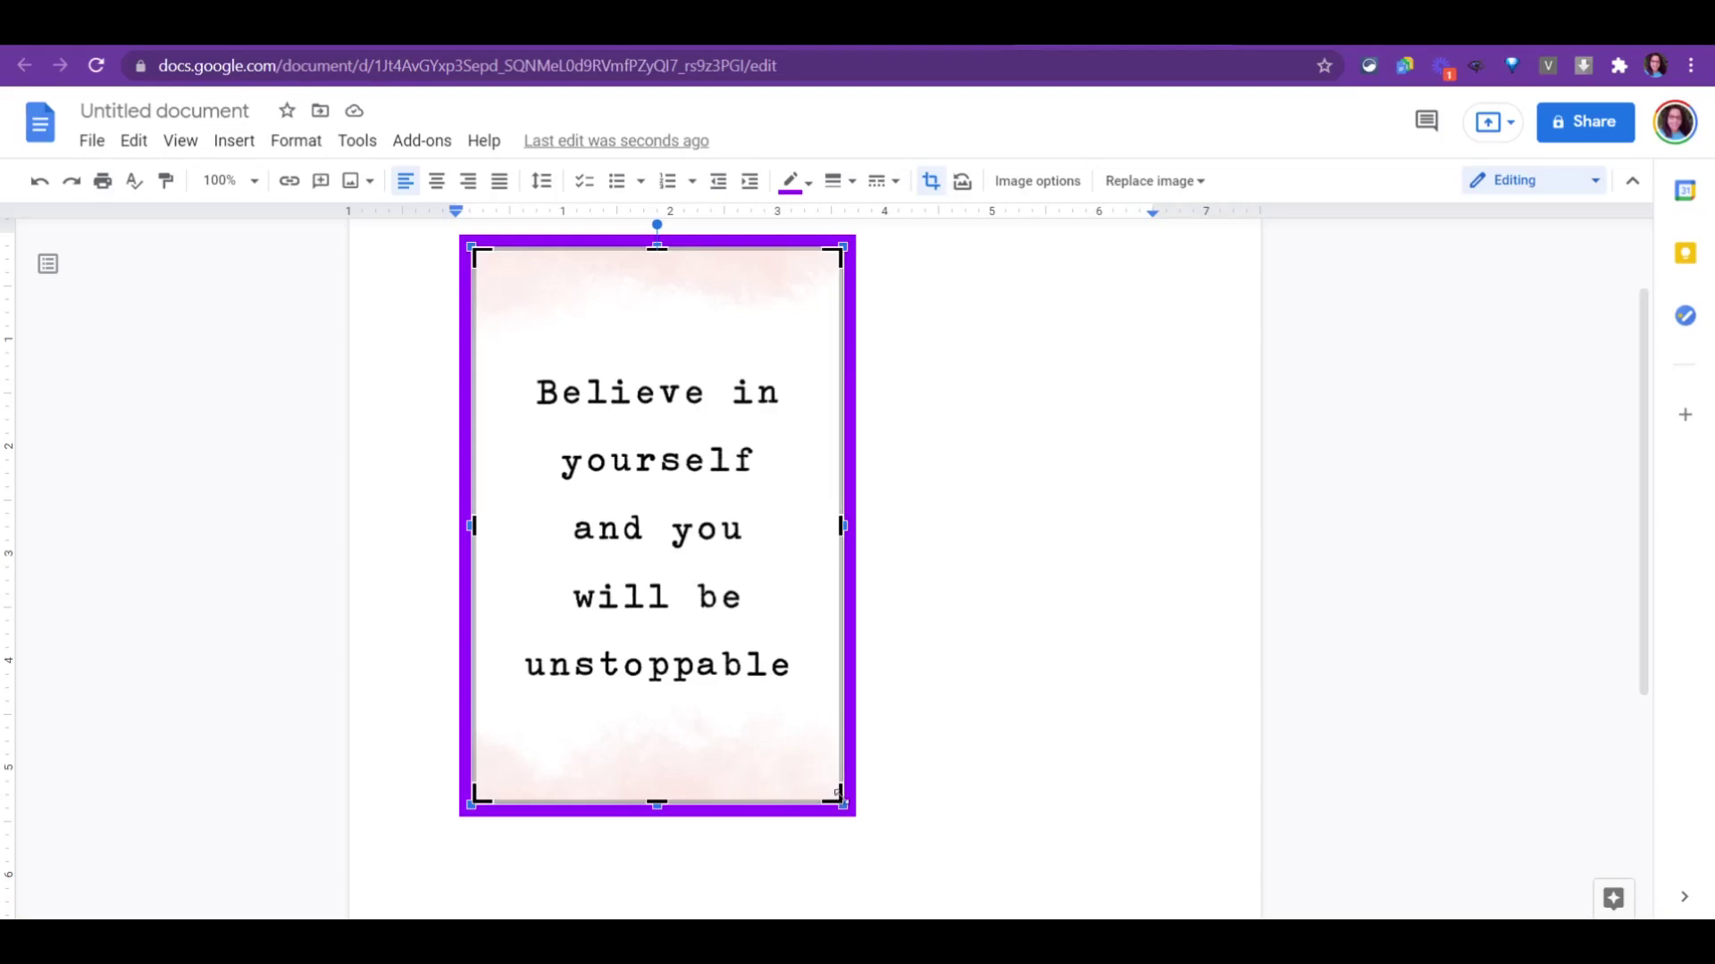
pyautogui.moveTo(836, 793); pyautogui.dragTo(837, 671)
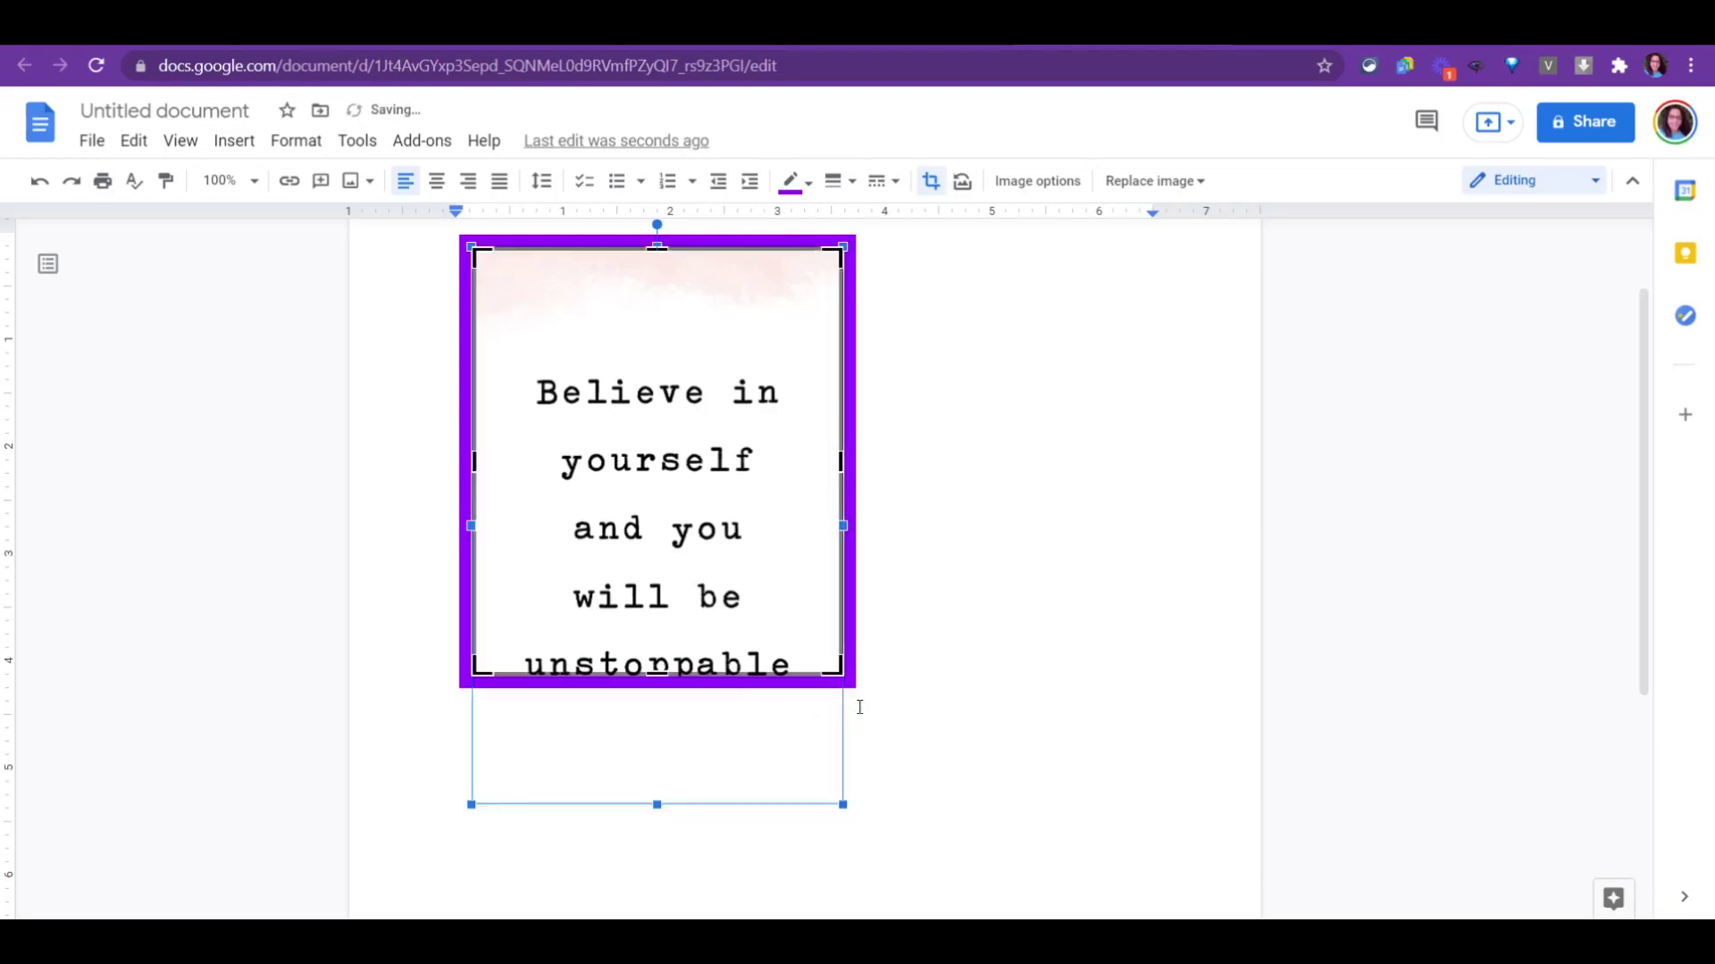
pyautogui.moveTo(832, 667); pyautogui.dragTo(838, 697)
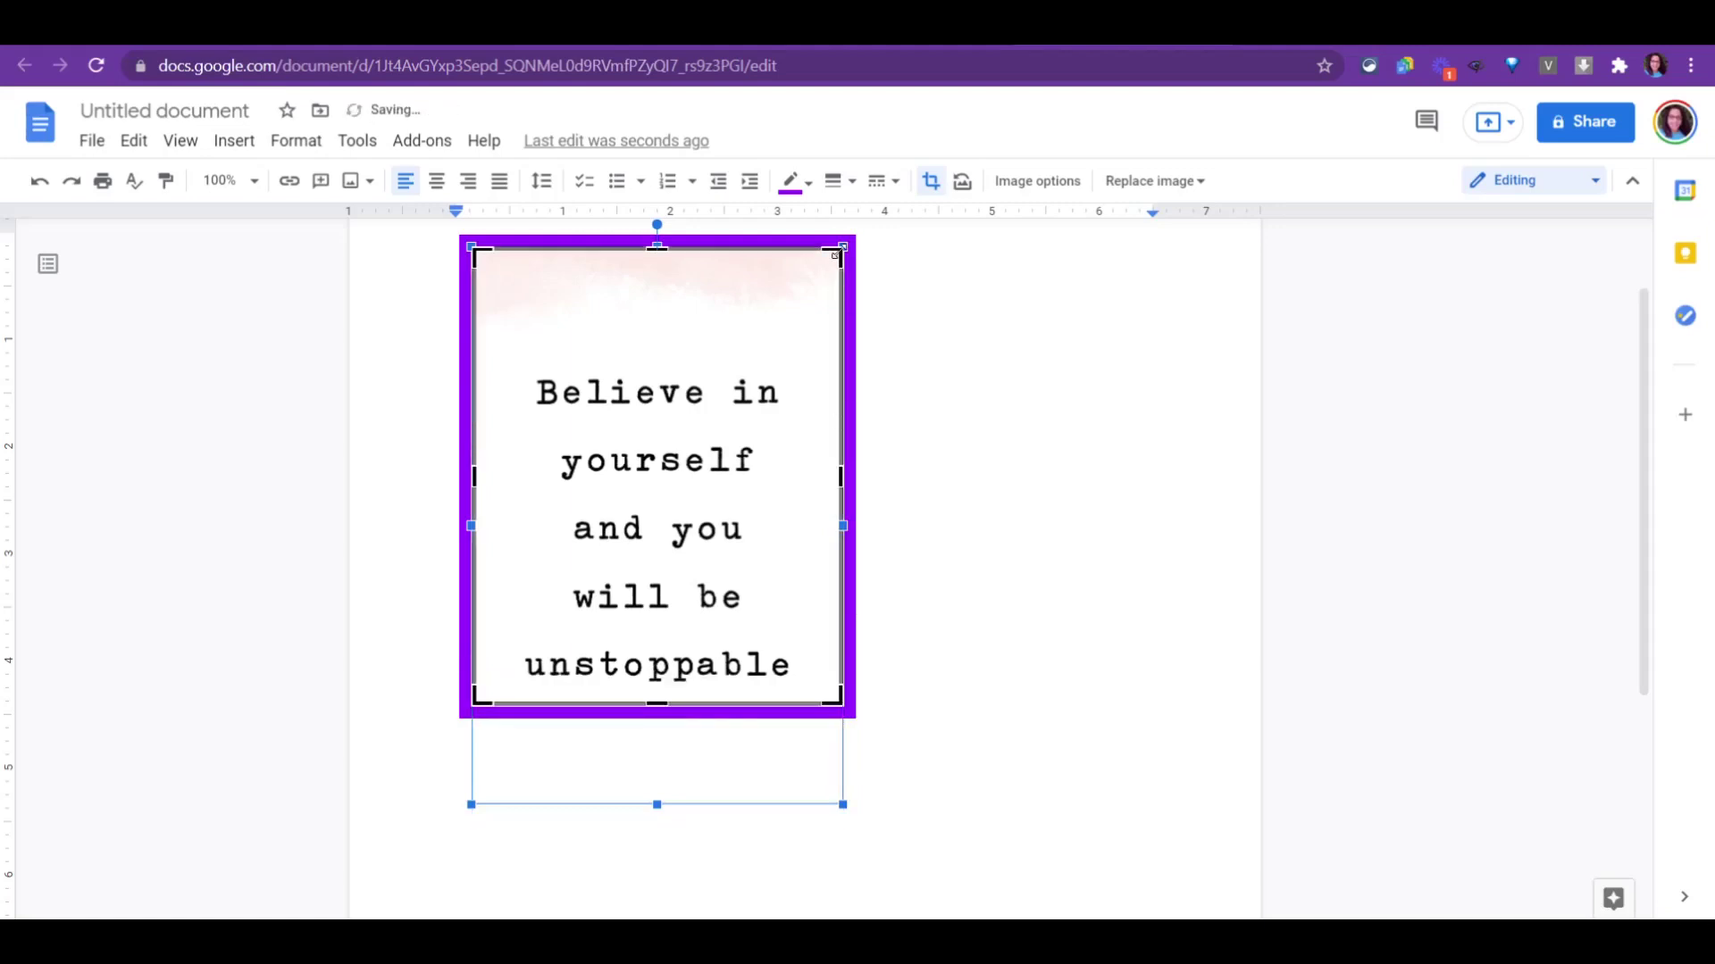
pyautogui.moveTo(839, 253); pyautogui.dragTo(844, 373)
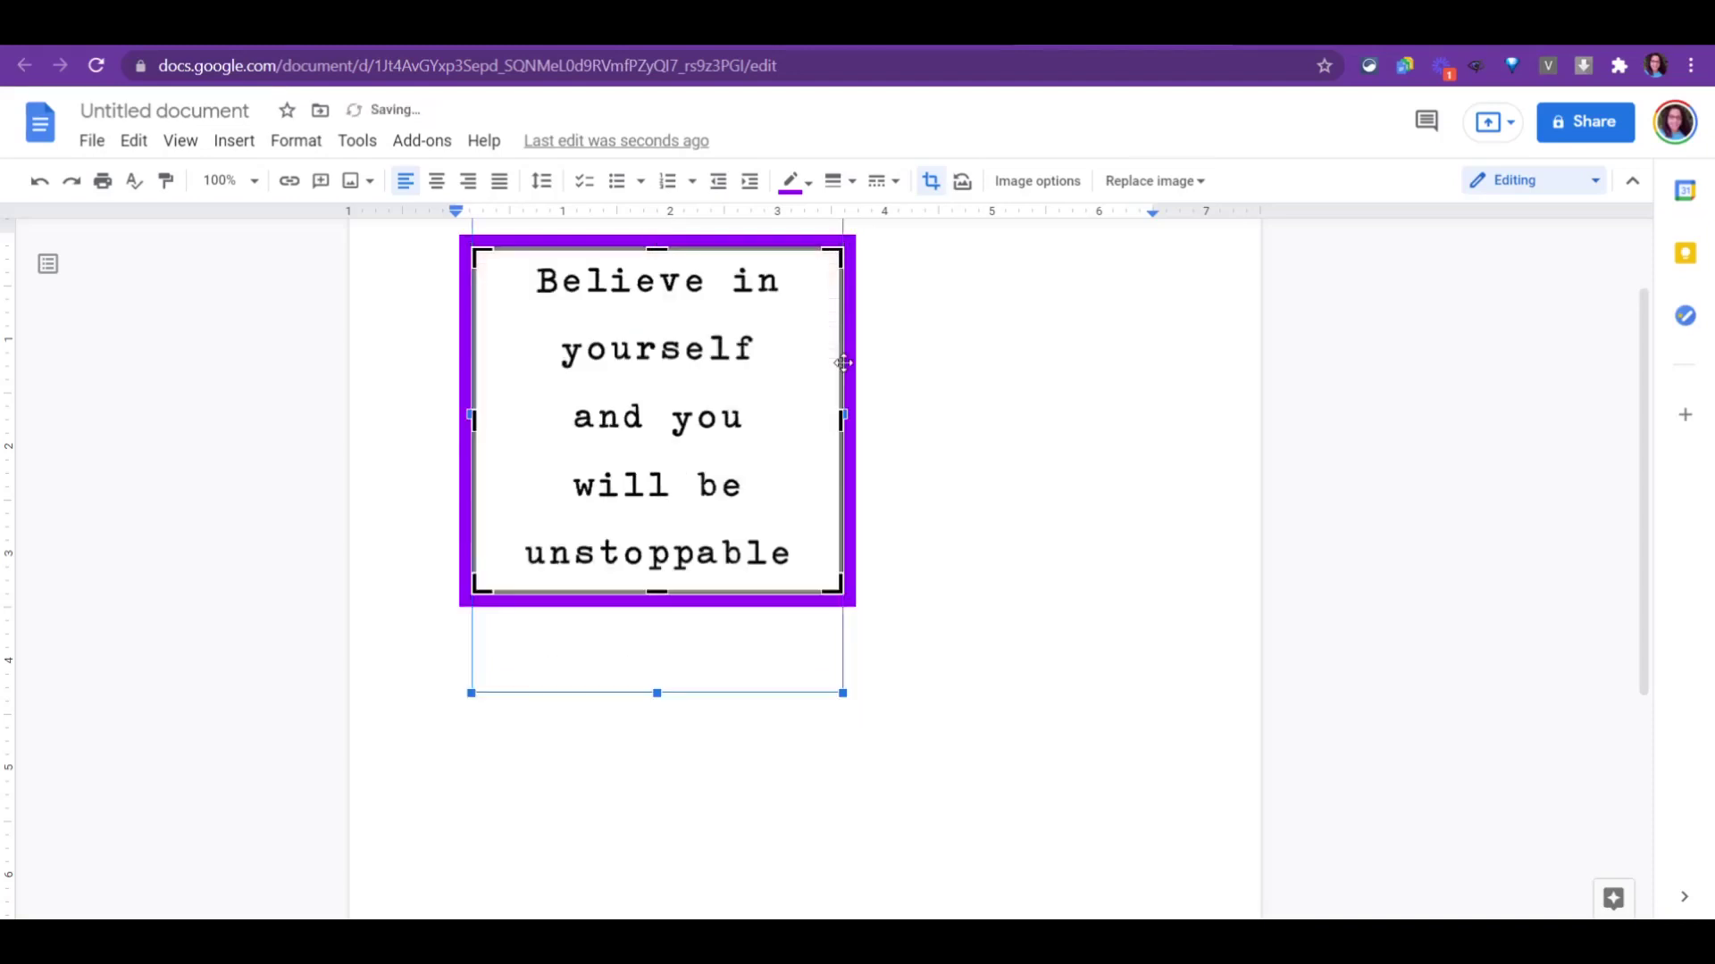
pyautogui.click(1033, 379)
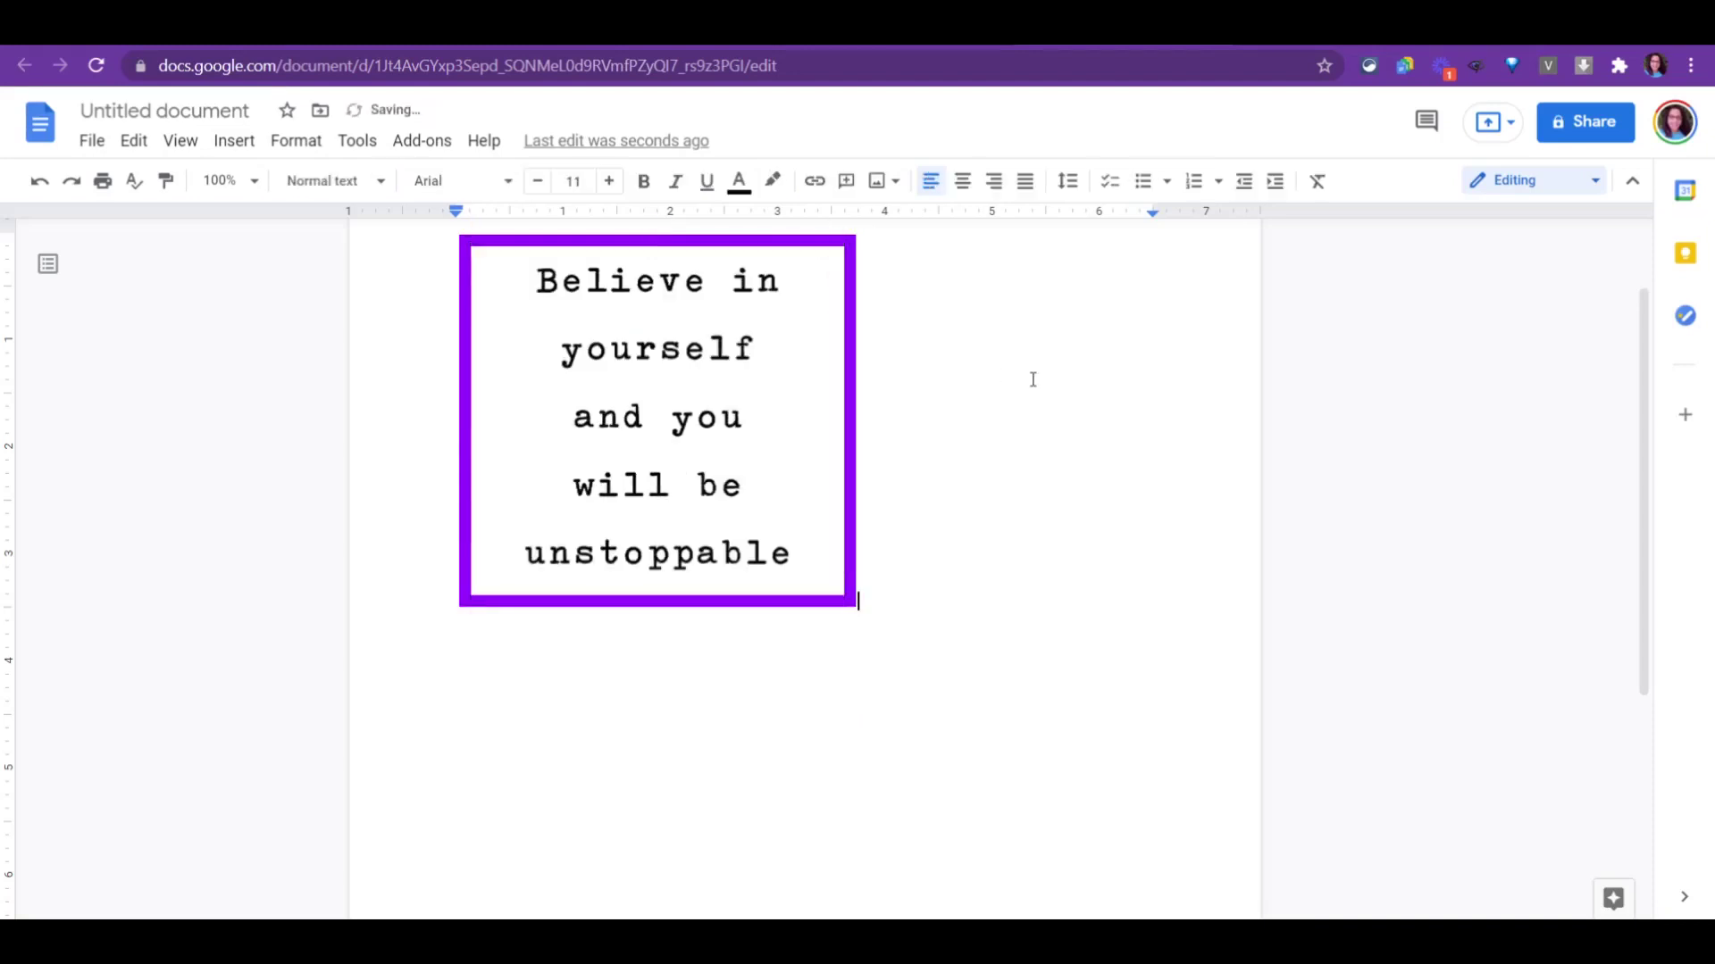
# Reopen the crop frame of the quote image to examine the trimmed areas, and leave it again
pyautogui.click(766, 421)
pyautogui.scroll(1, 588, 471)
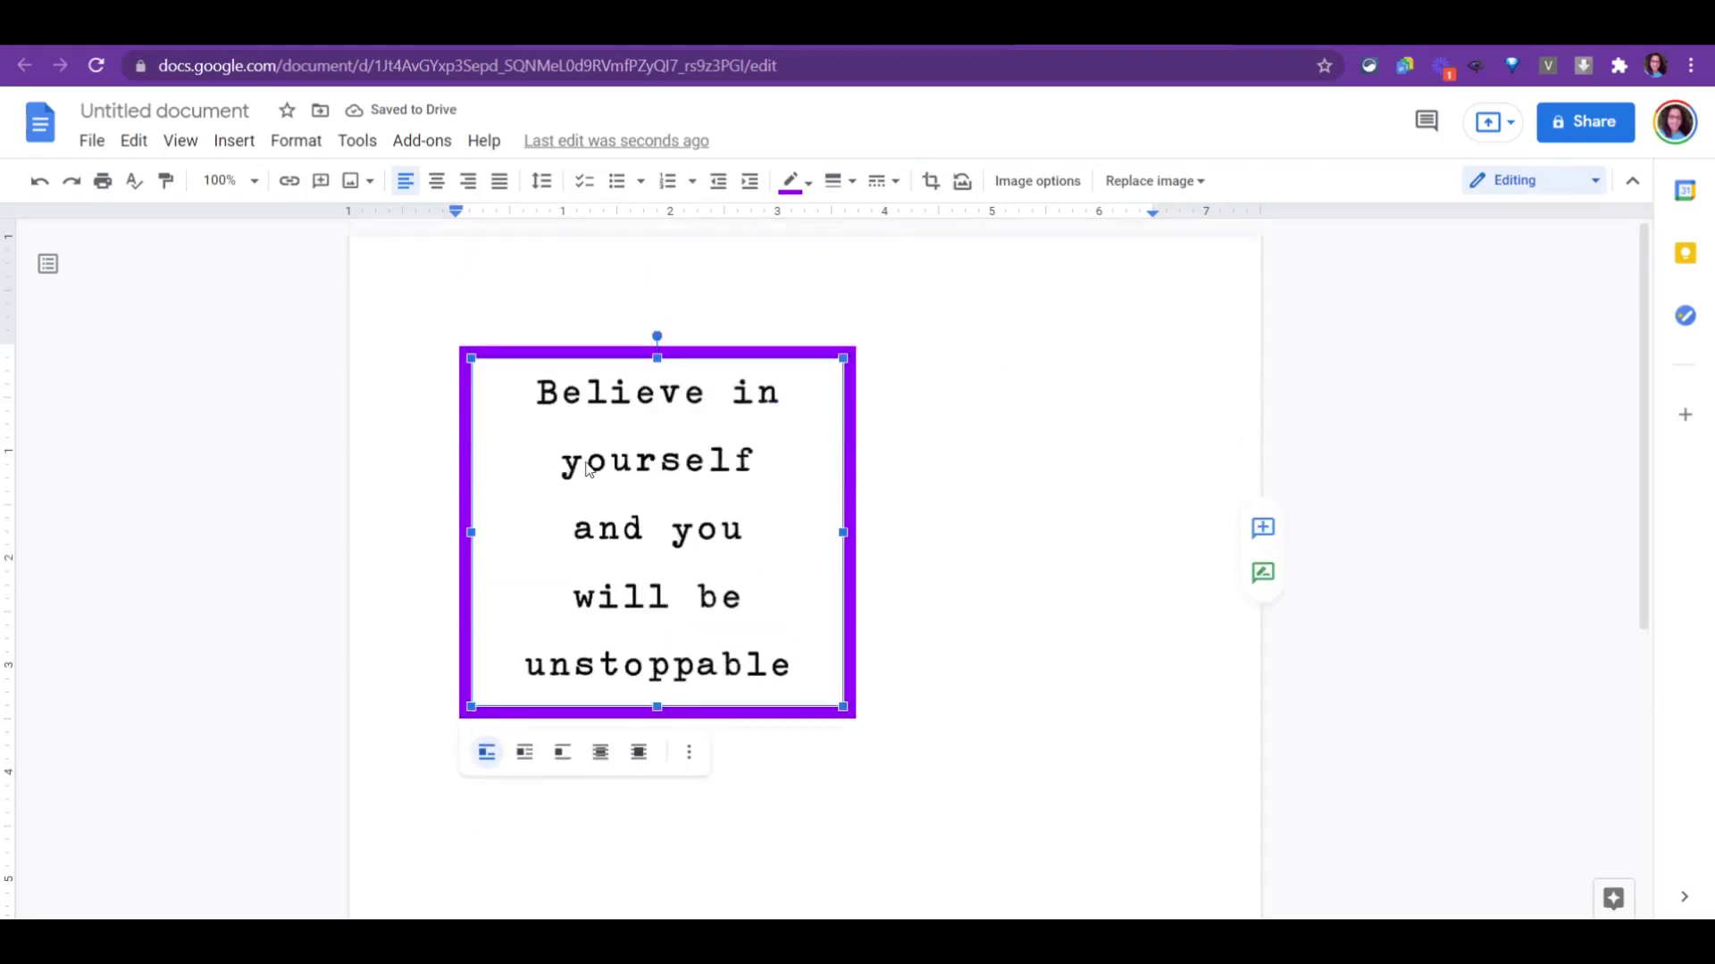
pyautogui.click(1030, 432)
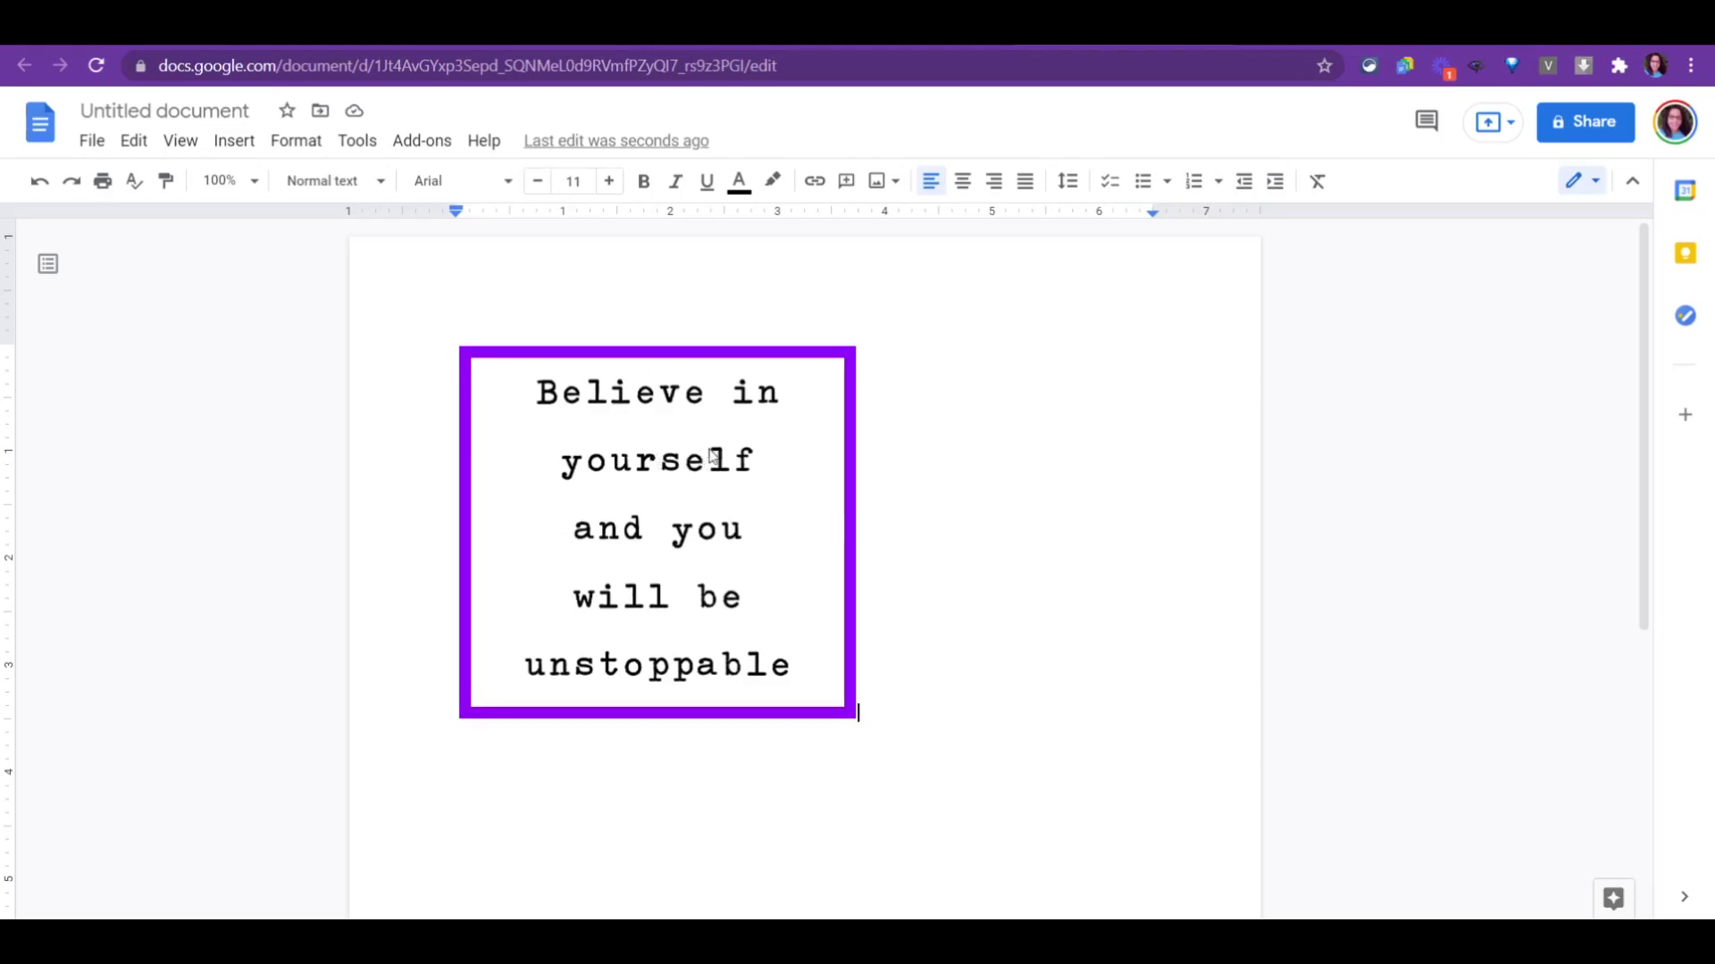
pyautogui.click(727, 453)
pyautogui.doubleClick(723, 451)
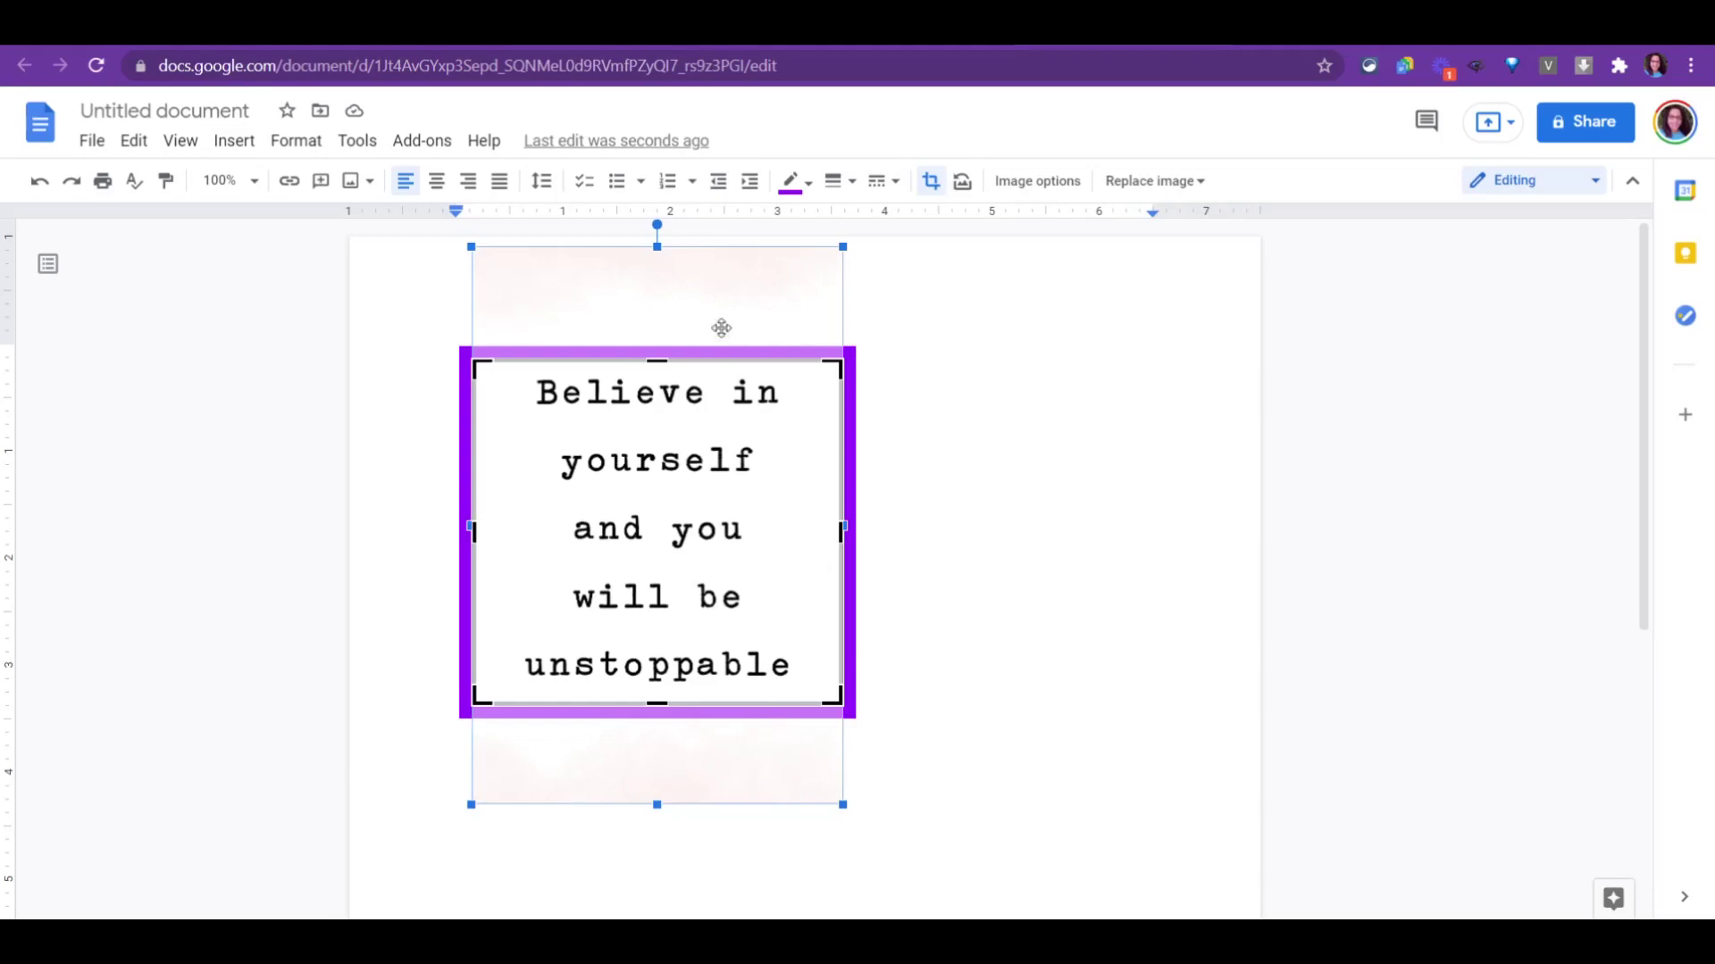
pyautogui.click(988, 375)
# Set the quote image's rotation angle to 36° in its image options
pyautogui.click(798, 458)
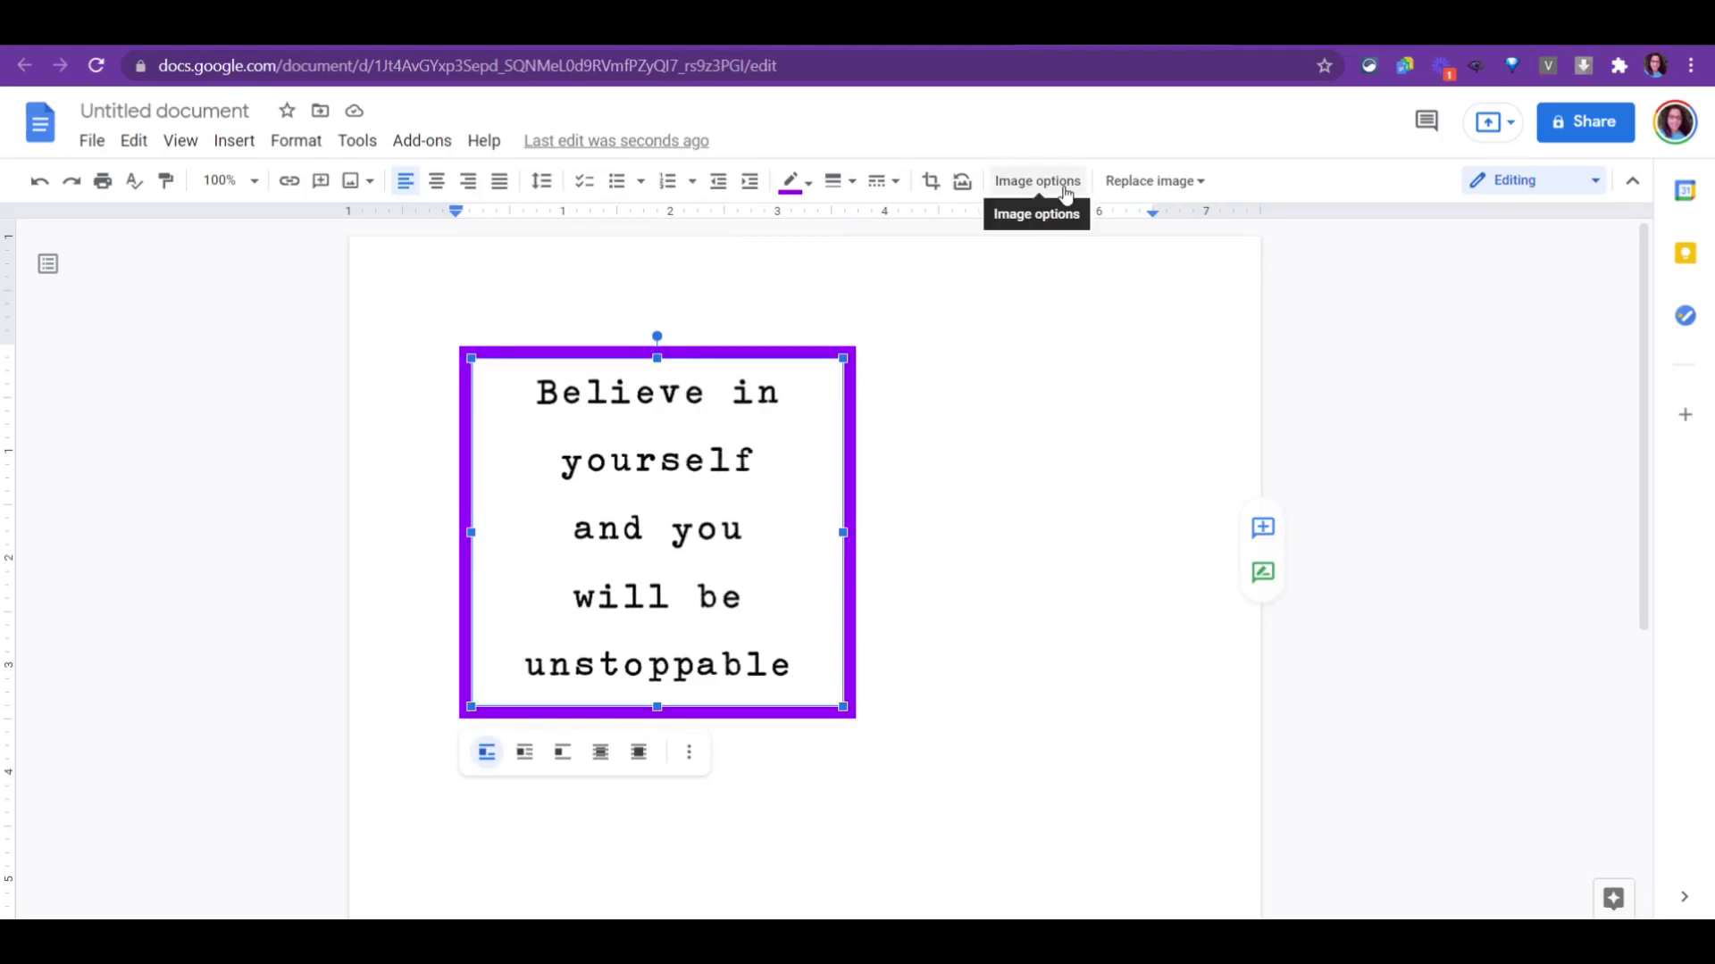
pyautogui.click(1037, 181)
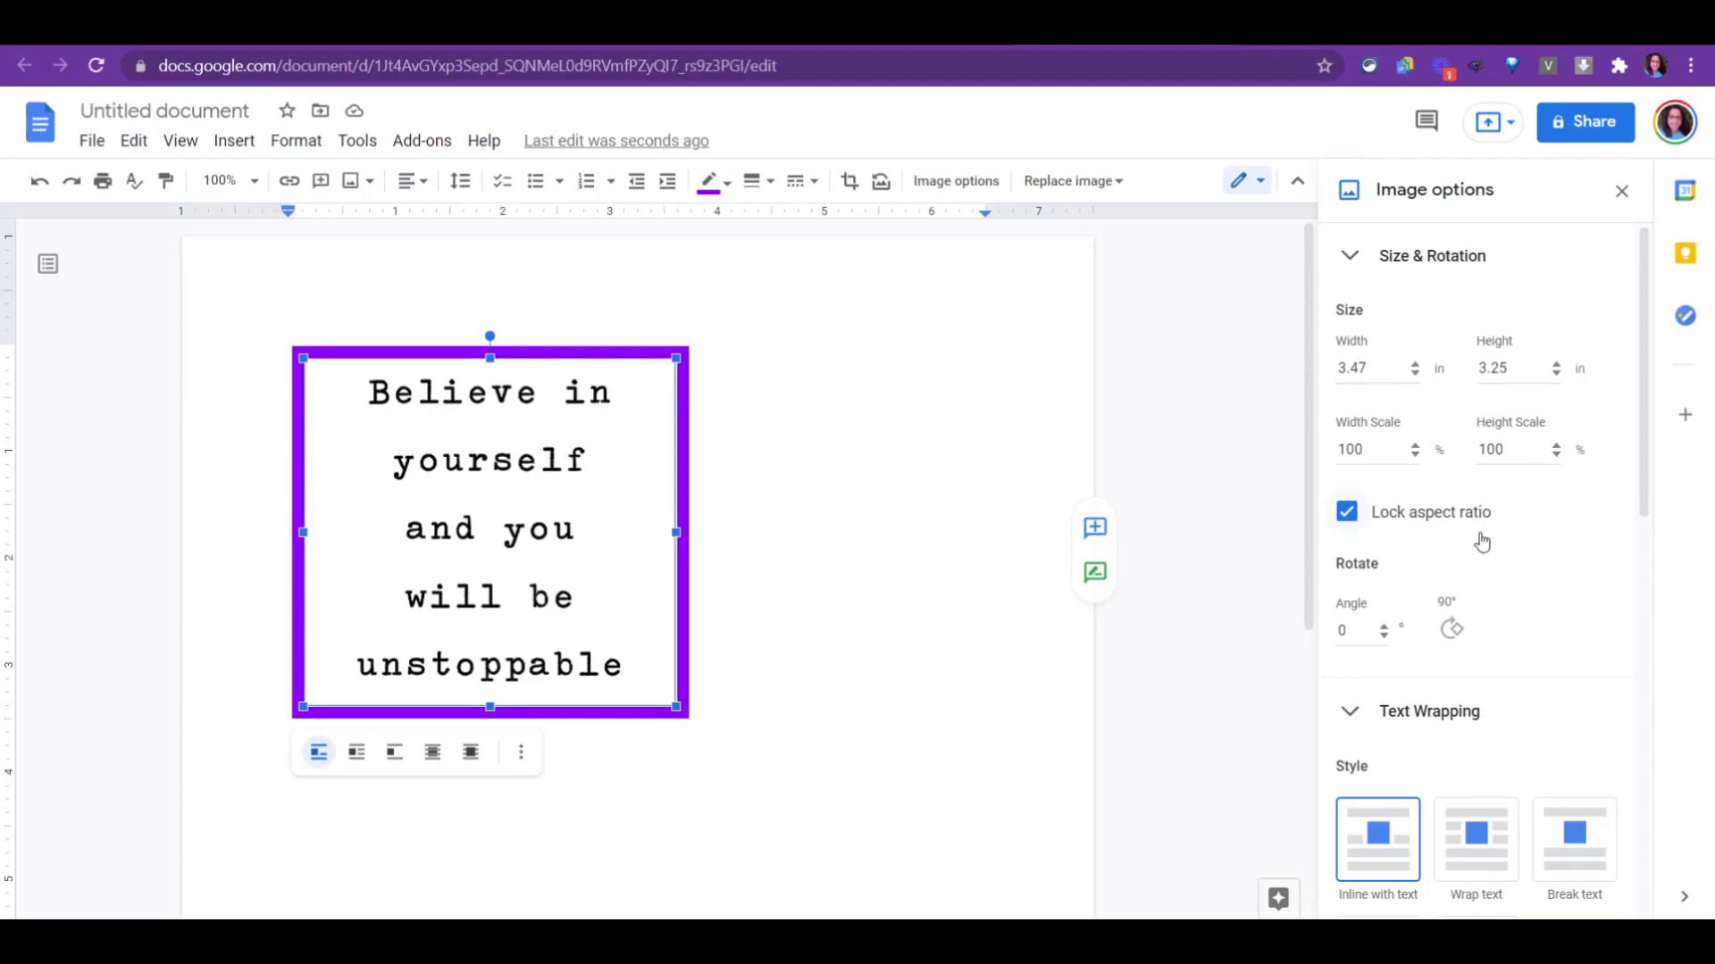
pyautogui.click(1383, 628)
pyautogui.moveTo(1383, 628); pyautogui.dragTo(1384, 628)
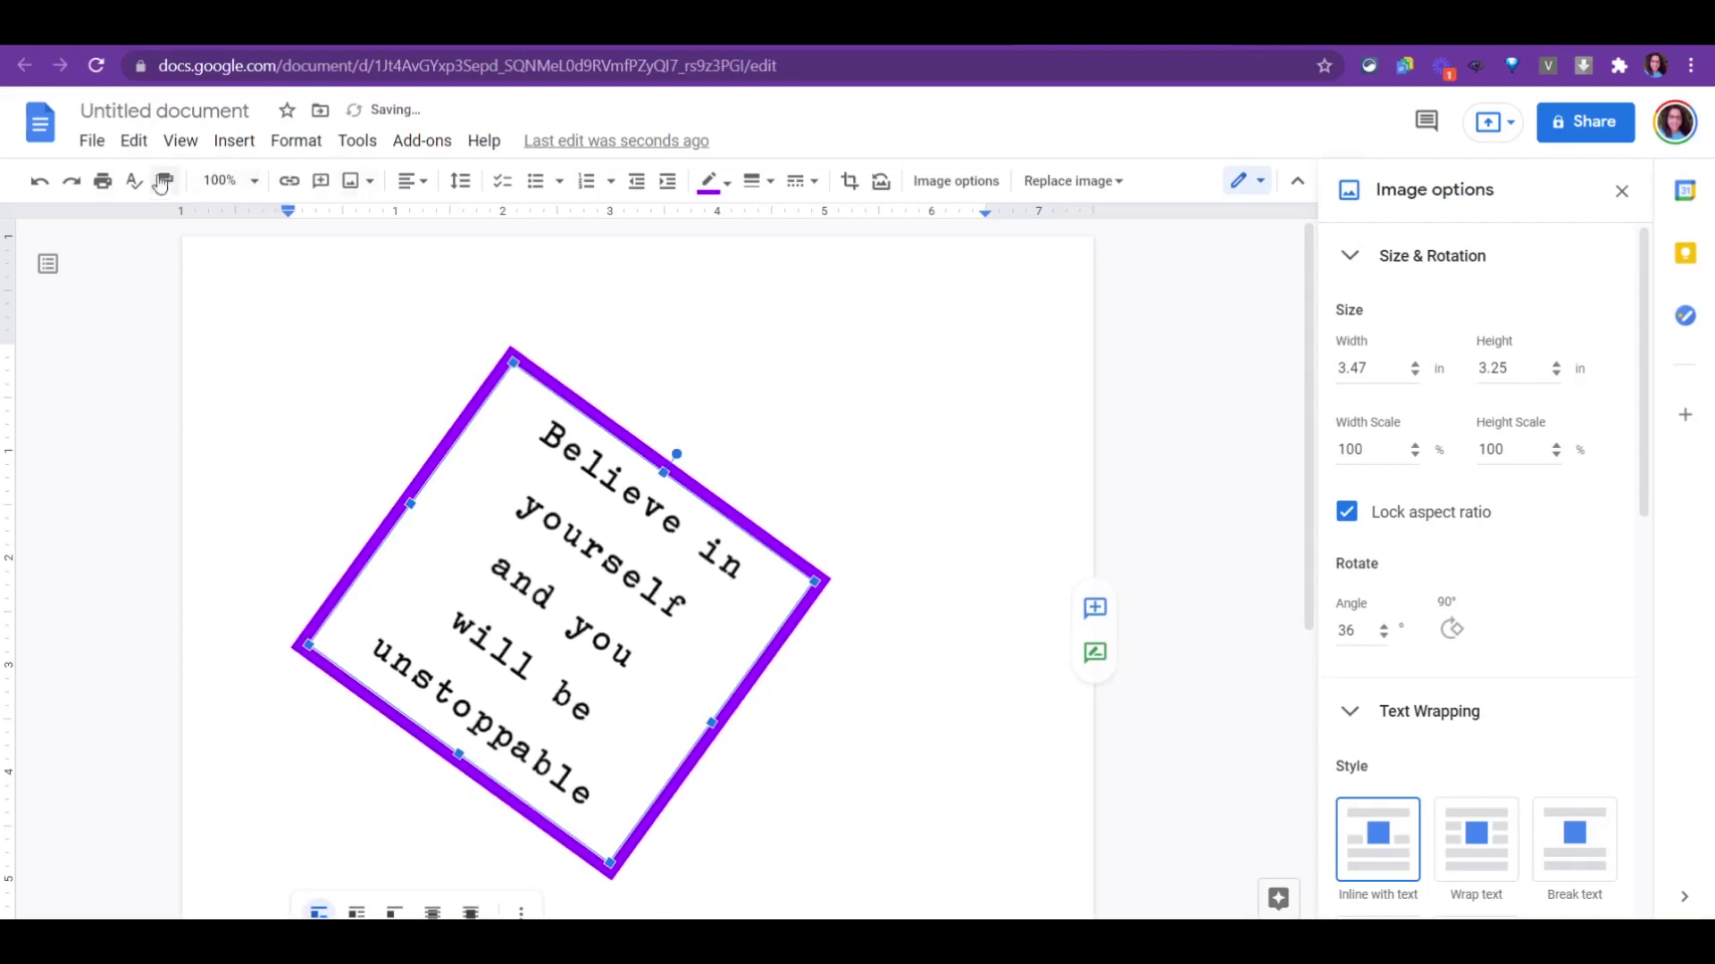
# Undo the last several rotation changes made to the quote image
pyautogui.click(41, 182)
pyautogui.click(41, 182)
pyautogui.click(41, 182)
pyautogui.click(41, 182)
pyautogui.click(41, 182)
pyautogui.click(41, 182)
pyautogui.click(41, 182)
# Set the quote image's rotation angle to 0°, apply it, and bring up the image's text wrapping styles
pyautogui.doubleClick(1344, 631)
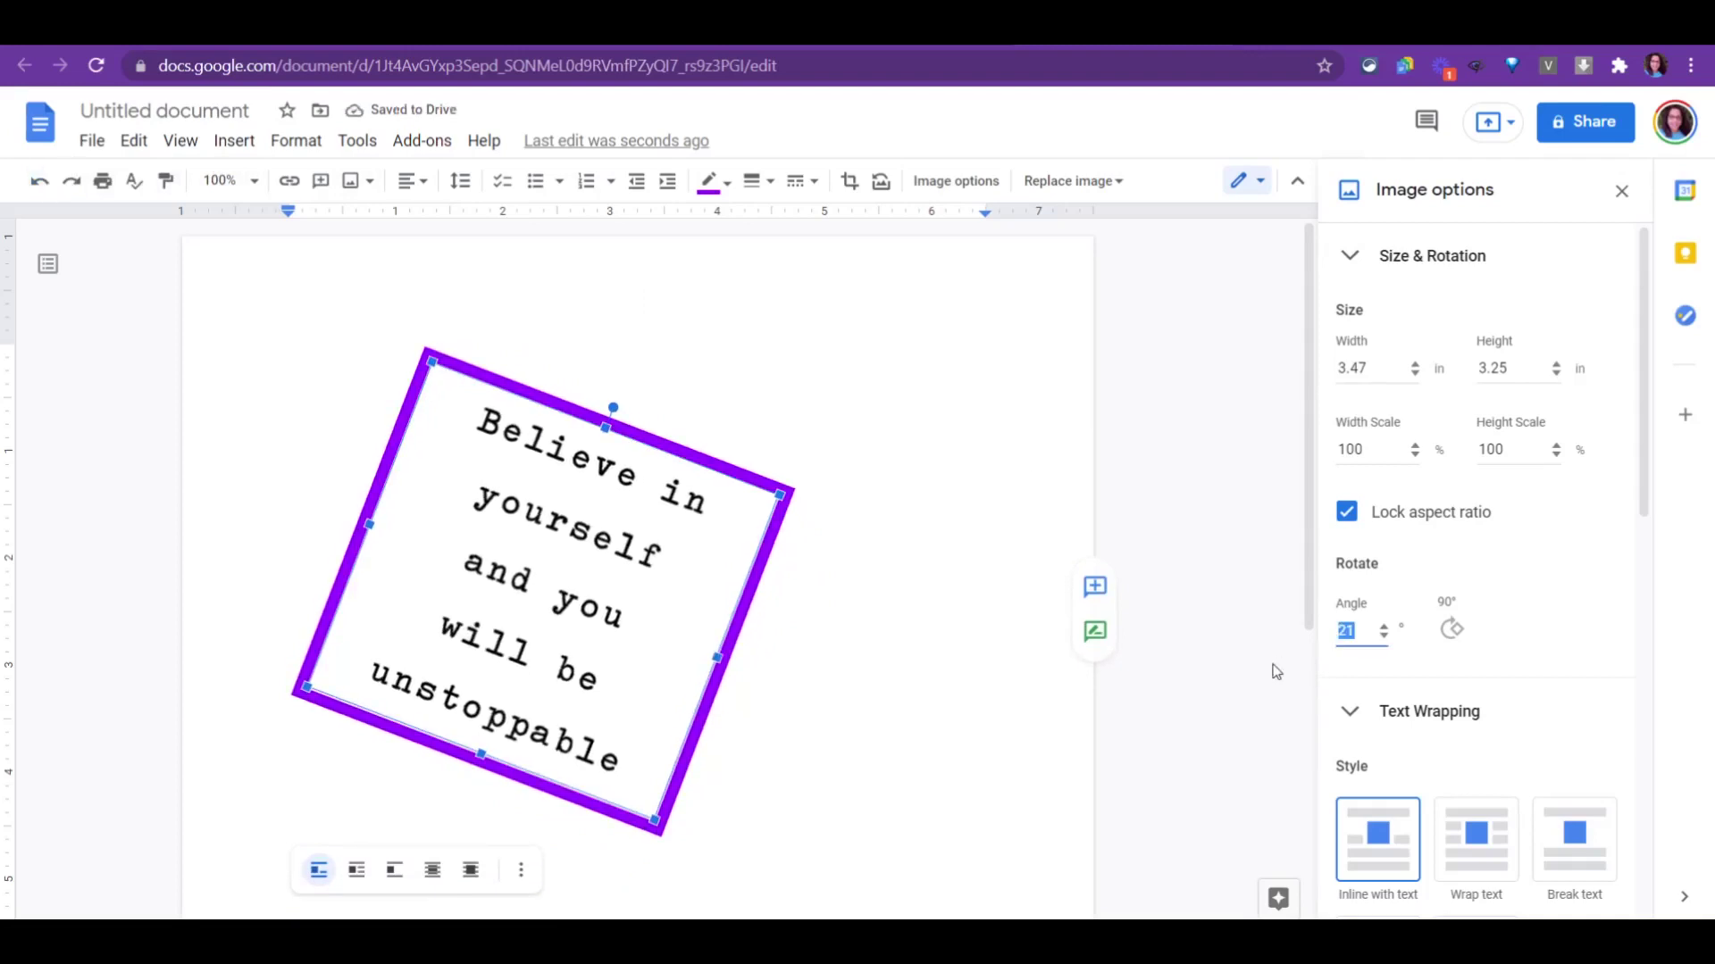
pyautogui.write('0')
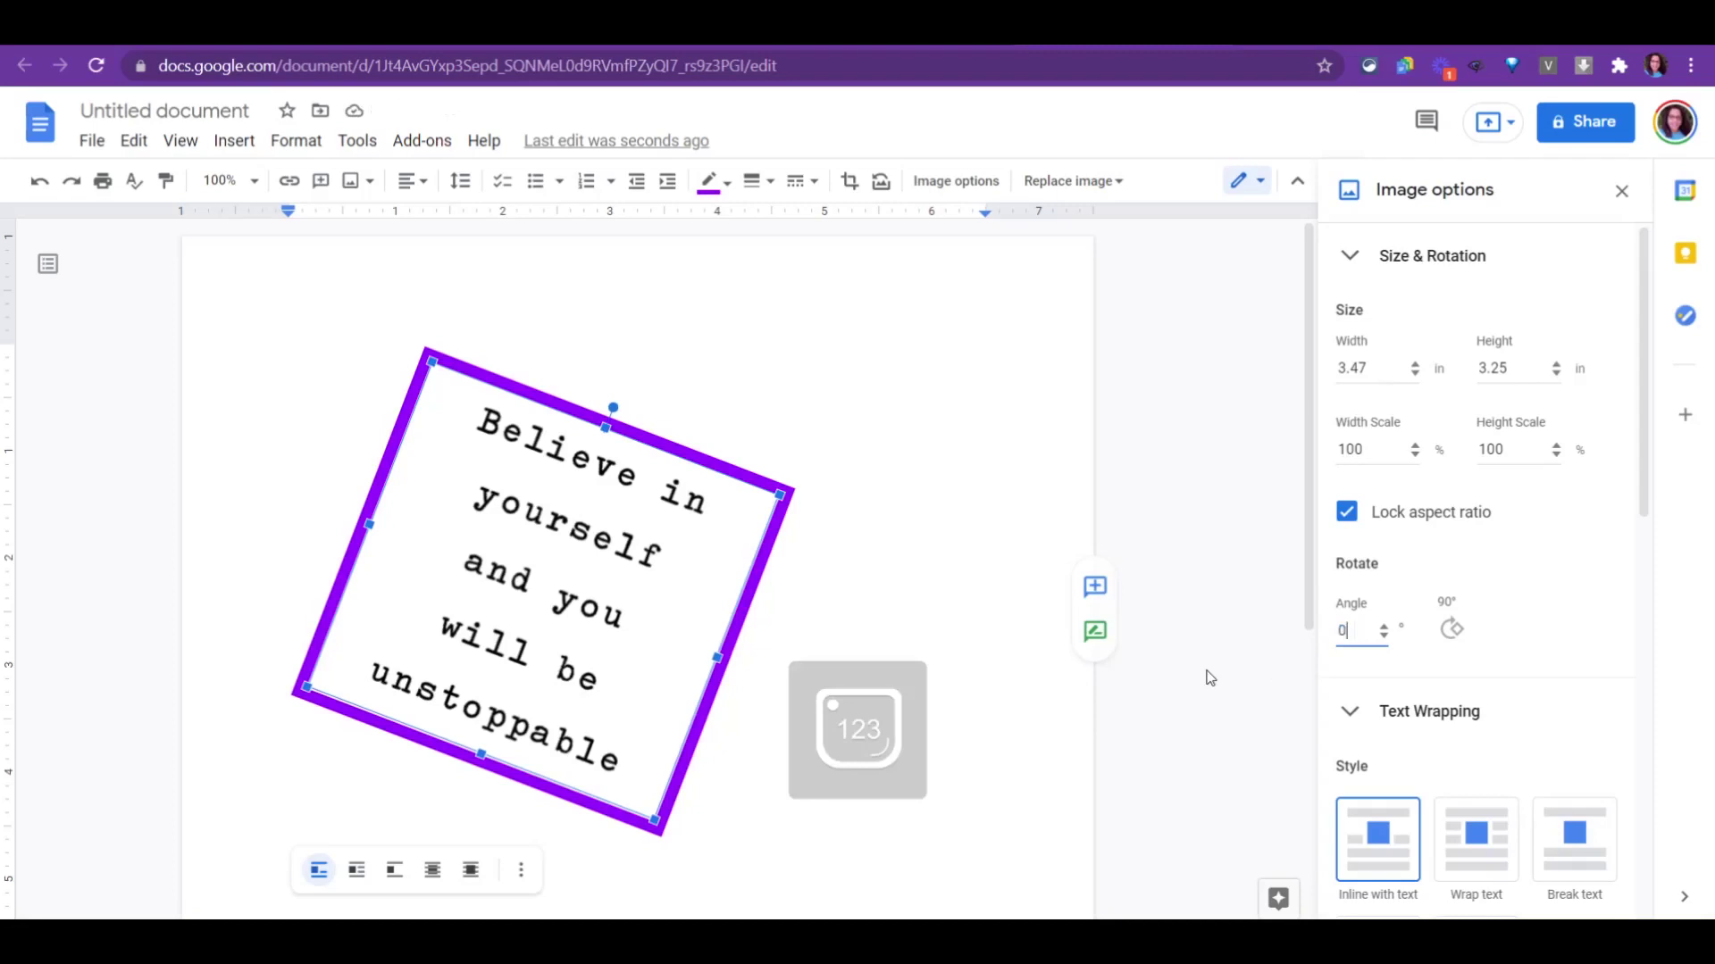
pyautogui.click(848, 553)
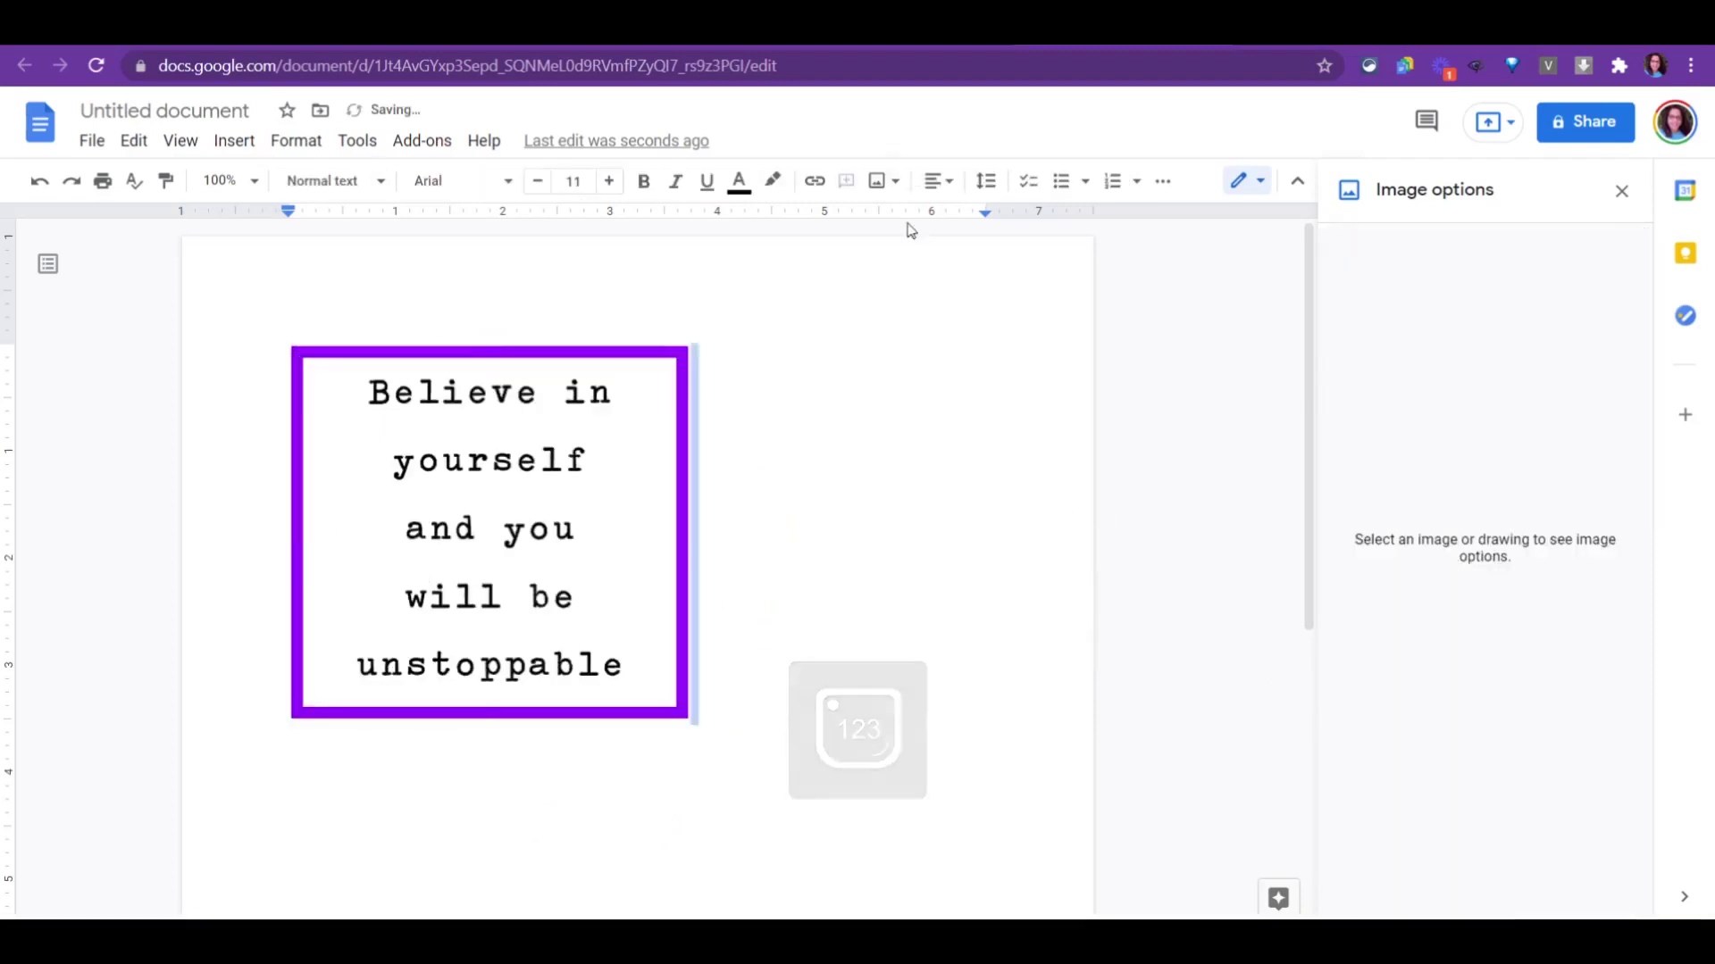
pyautogui.click(601, 436)
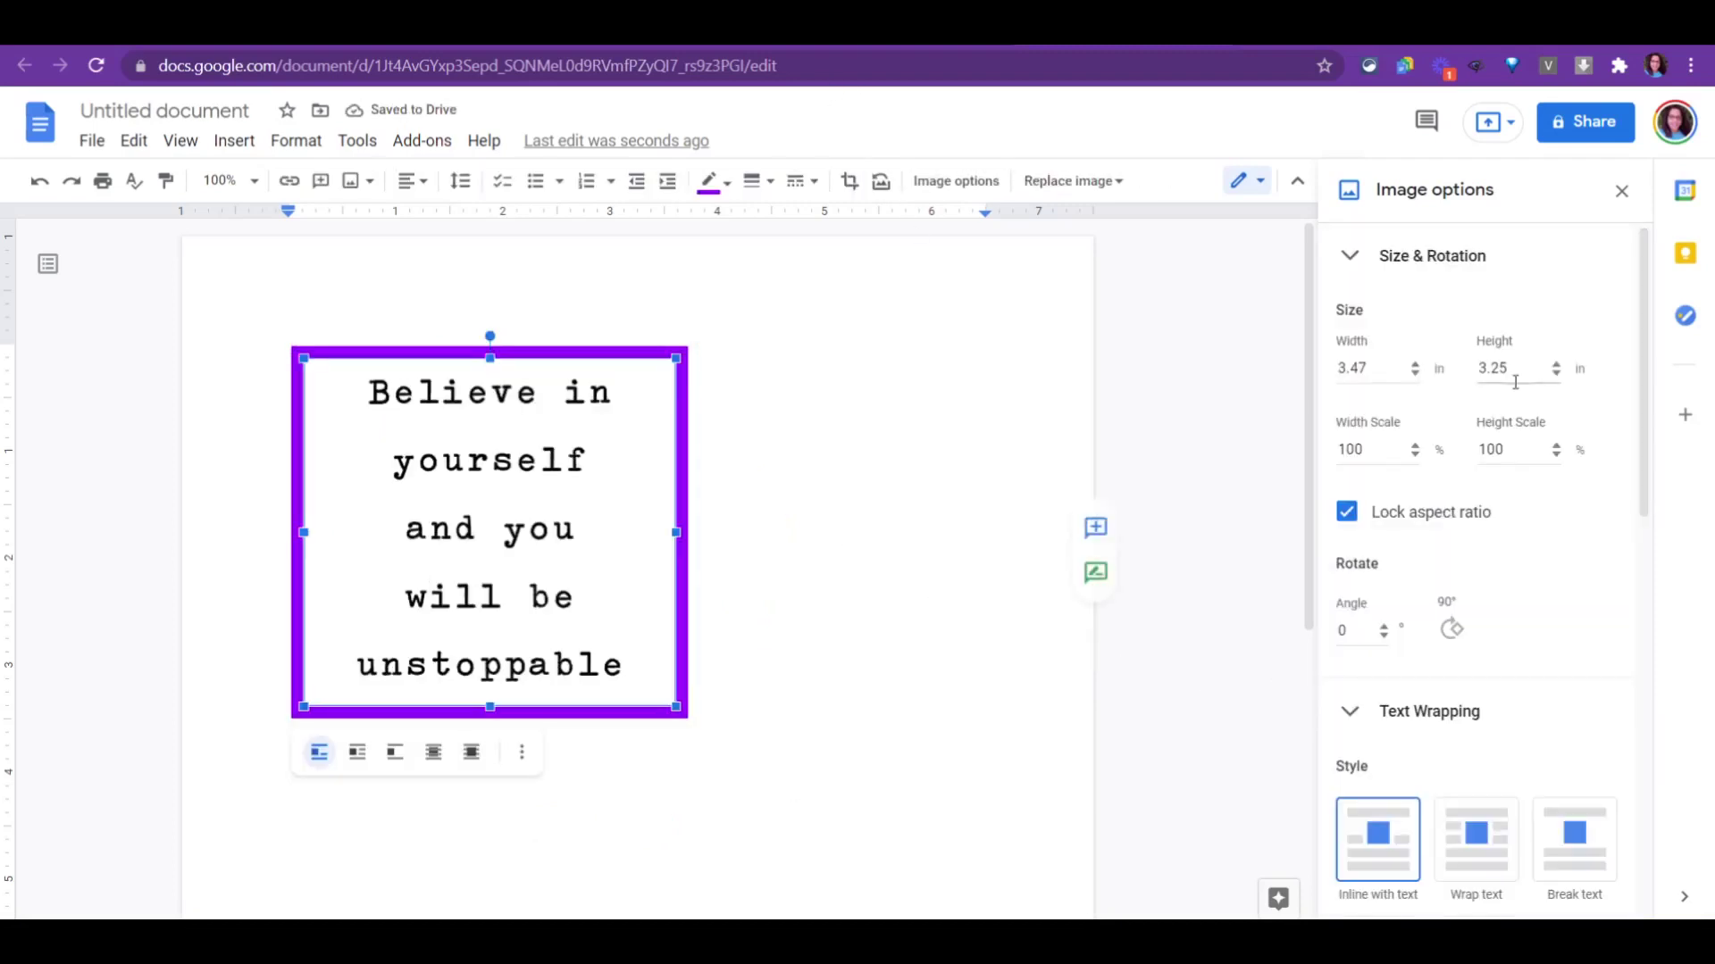
pyautogui.scroll(-3, 1355, 834)
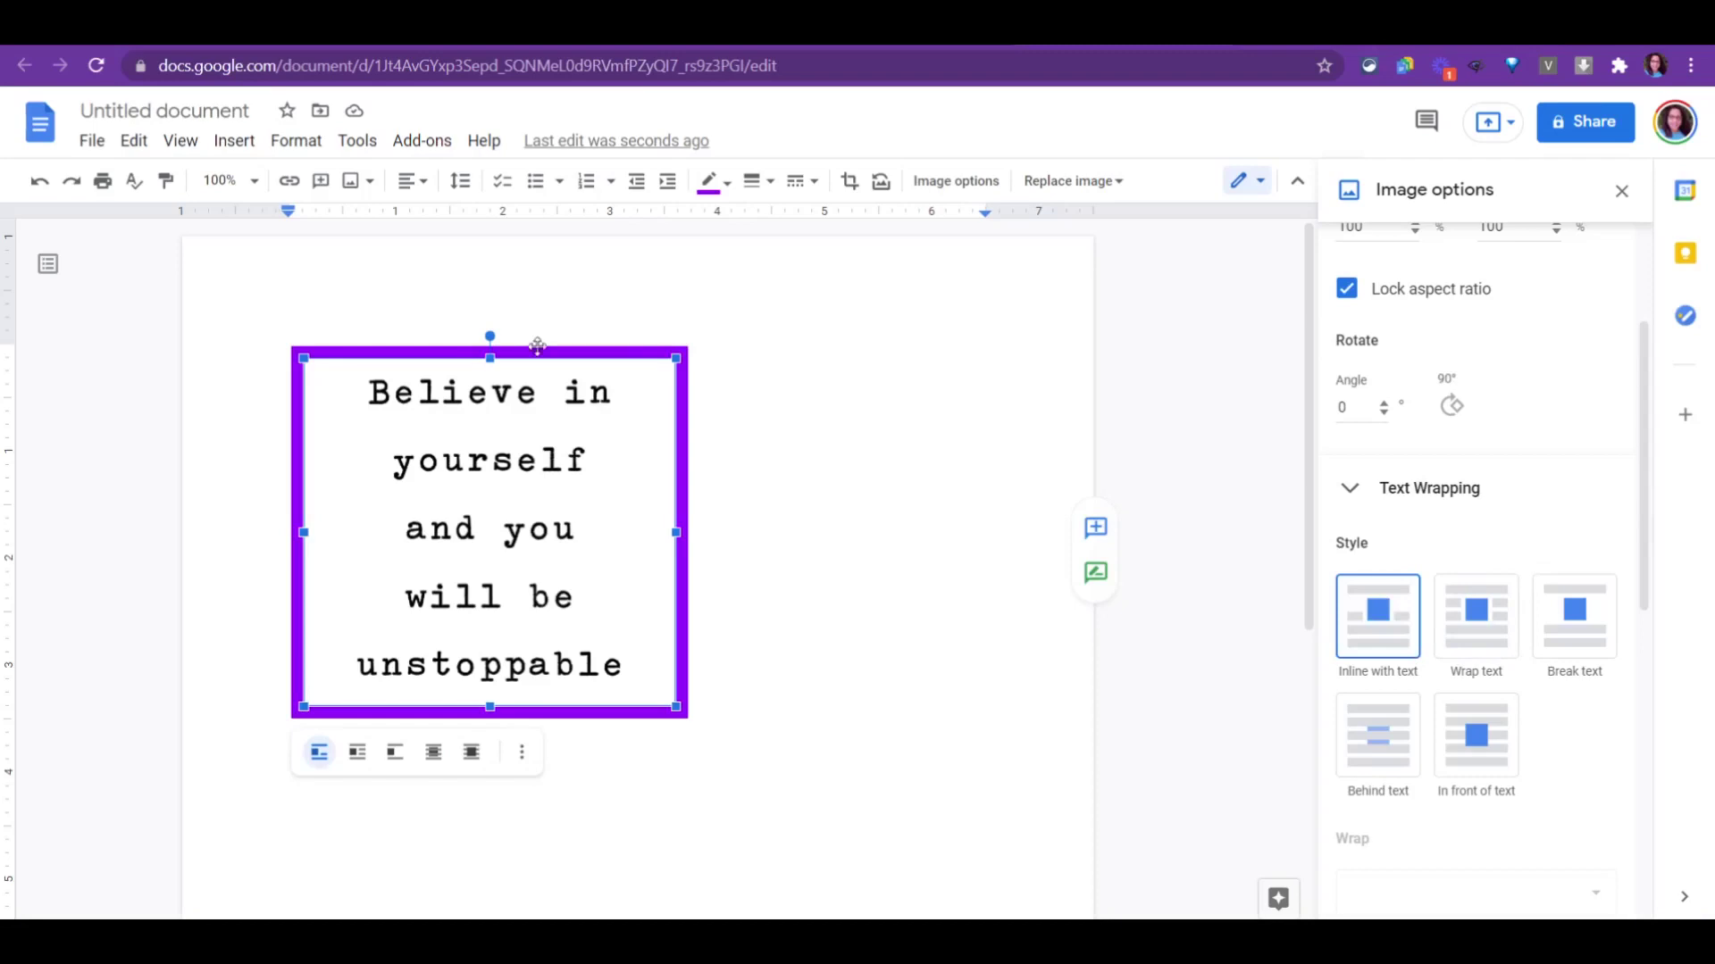
# Delete the quote image like a text character and undo the deletion, doing this twice
pyautogui.click(420, 303)
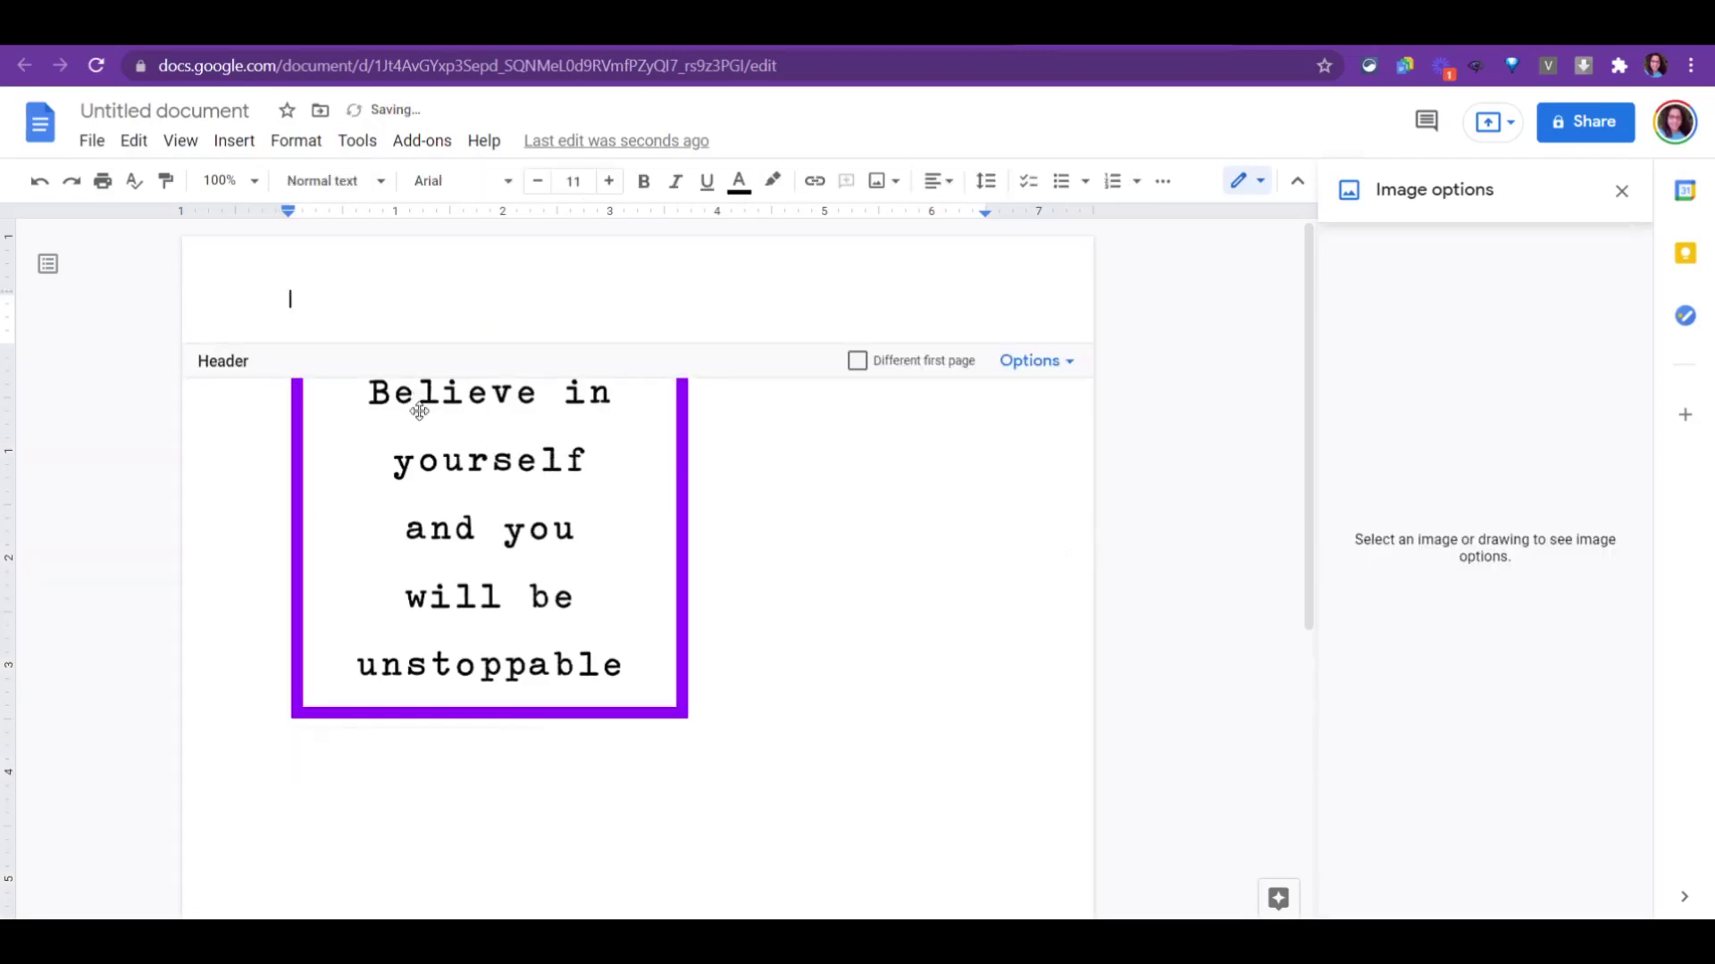
pyautogui.click(497, 464)
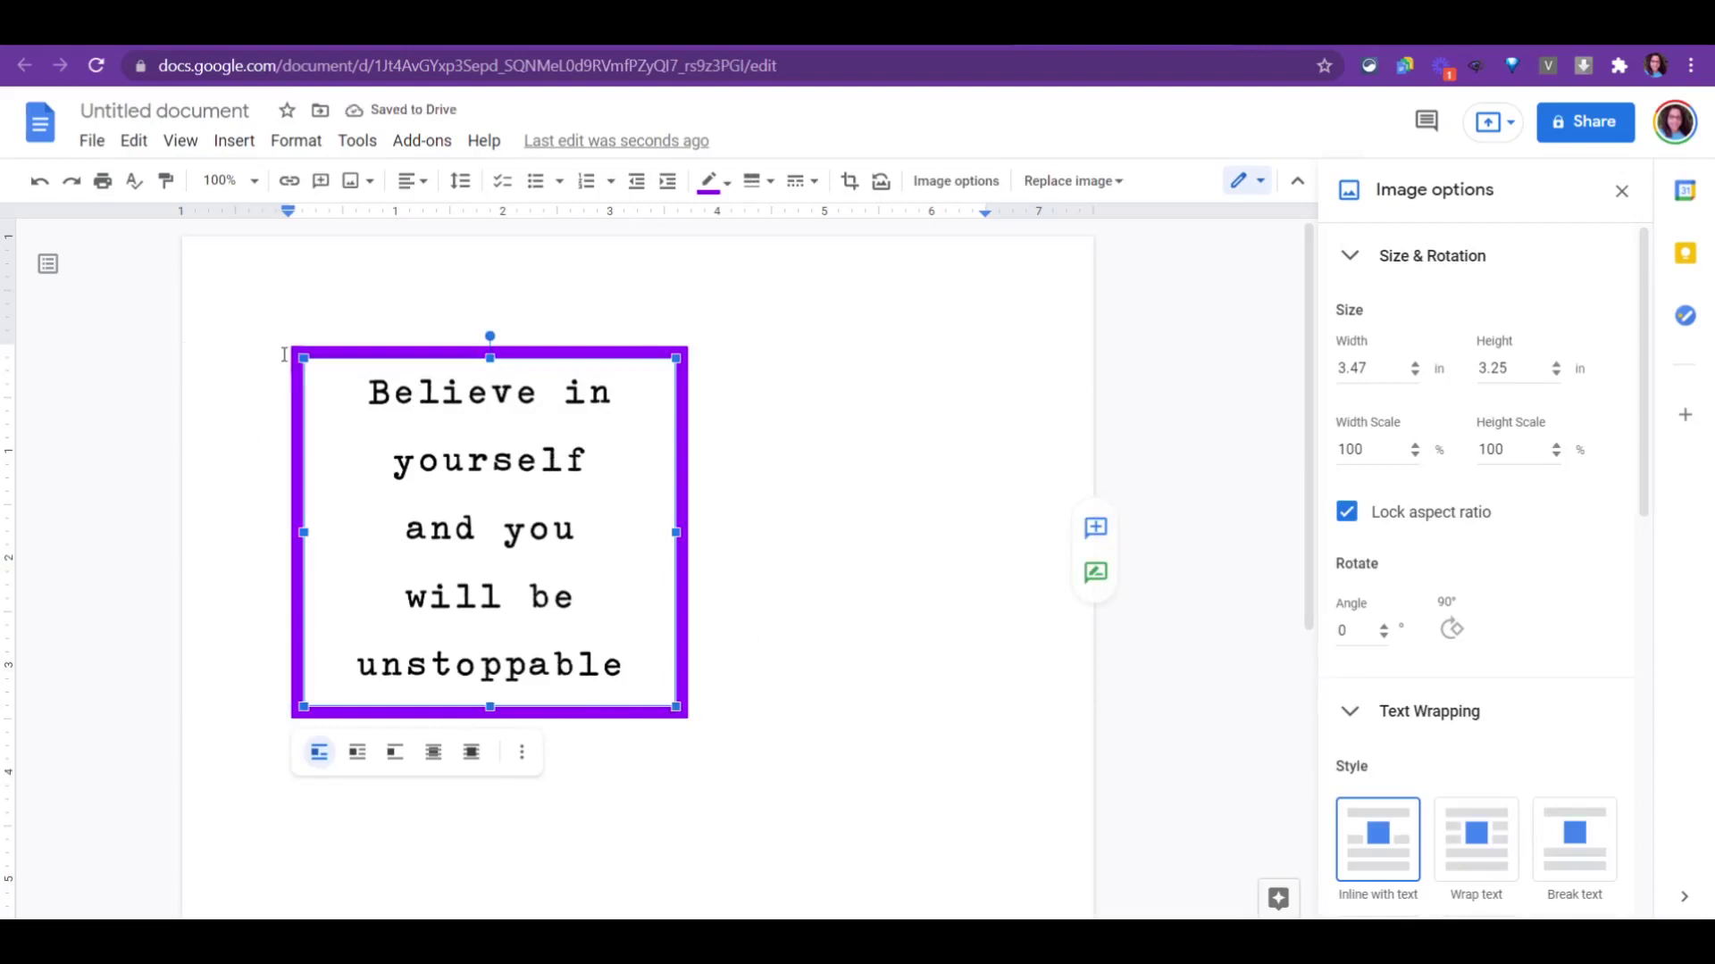
pyautogui.press('Delete')
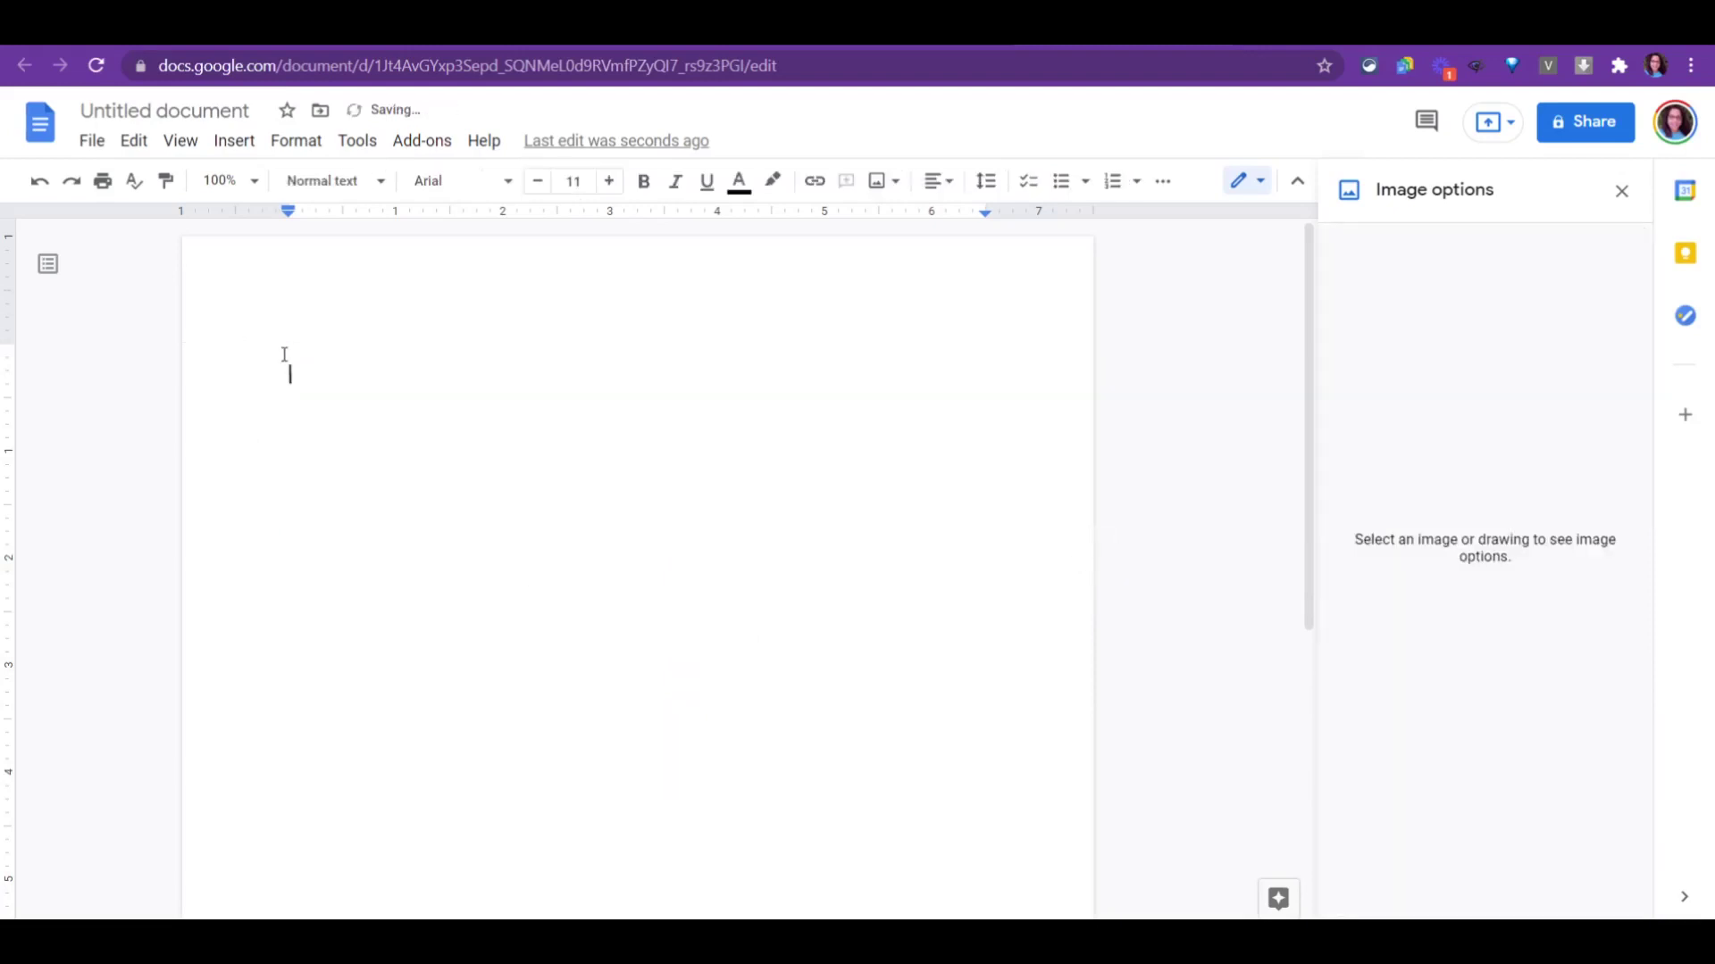
pyautogui.hotkey('ctrl', 'z')
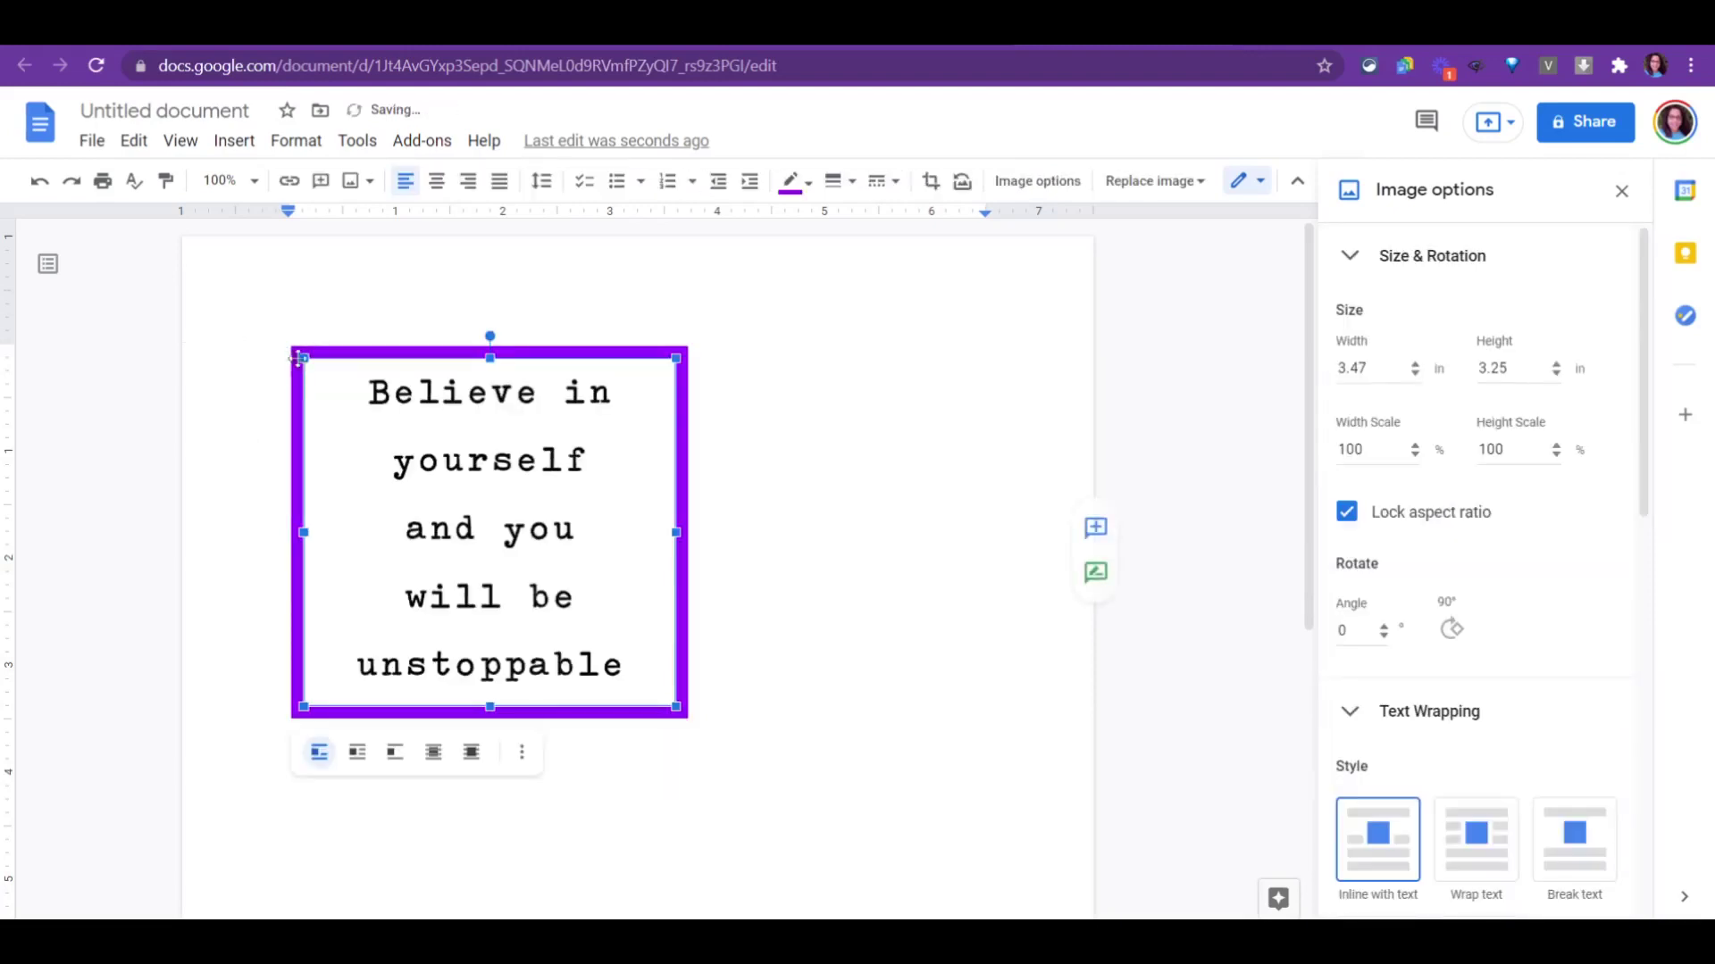
pyautogui.press('Delete')
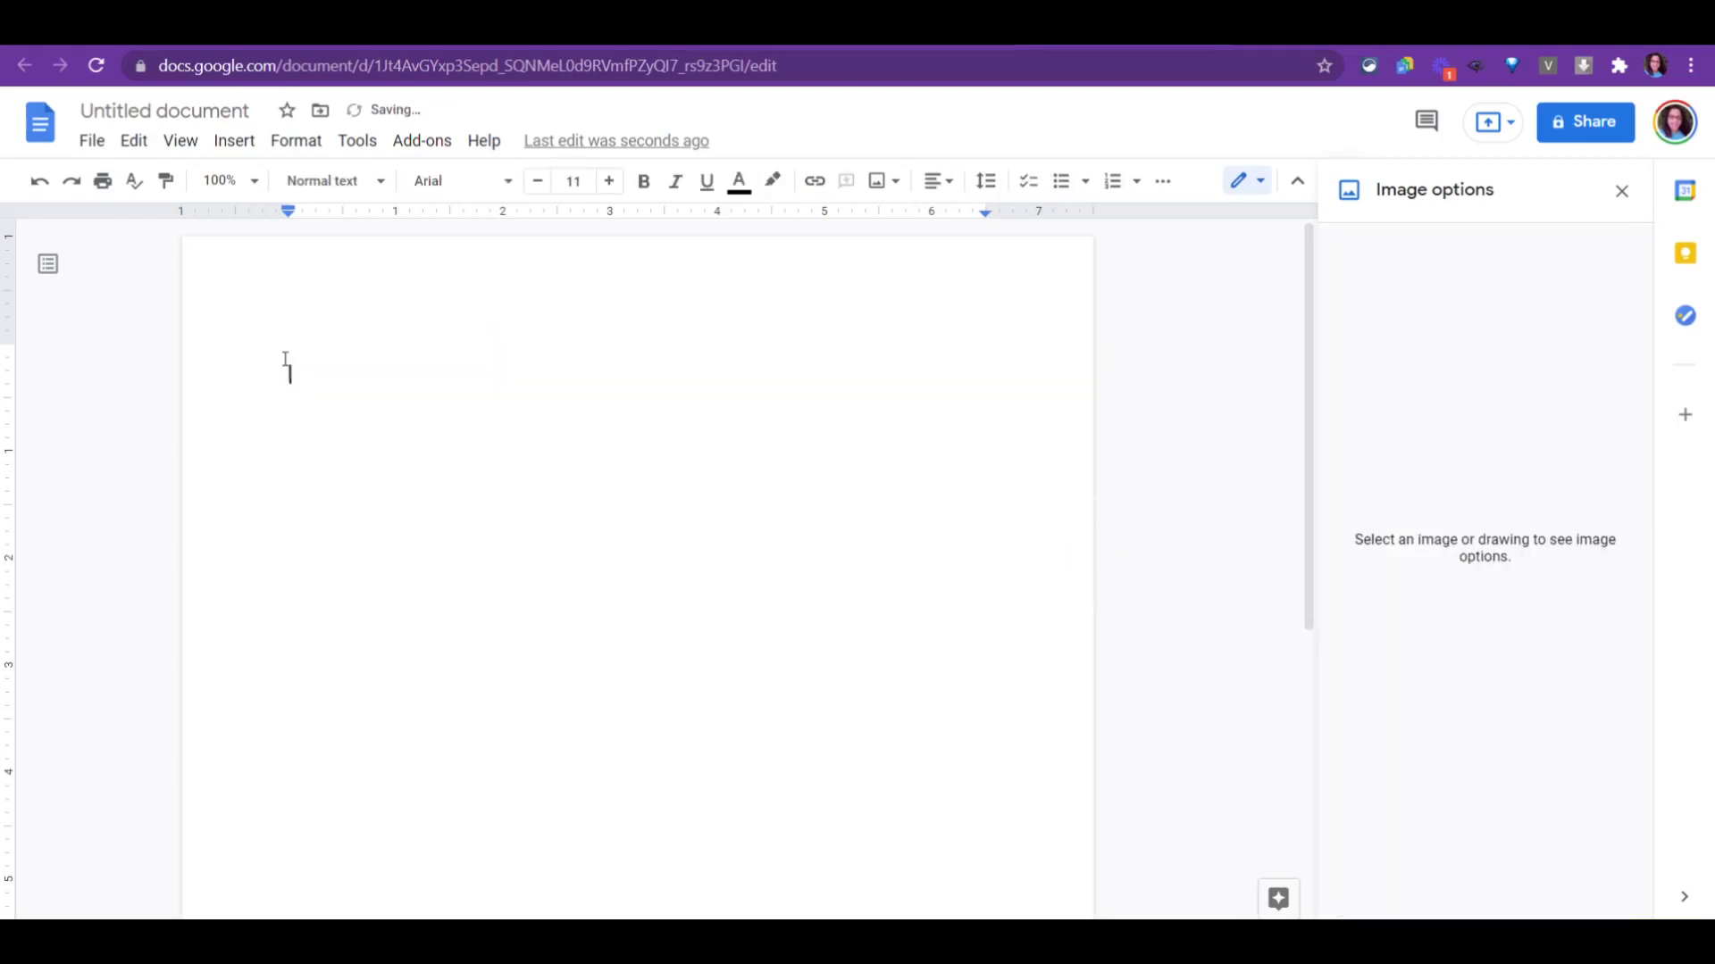
pyautogui.hotkey('ctrl', 'z')
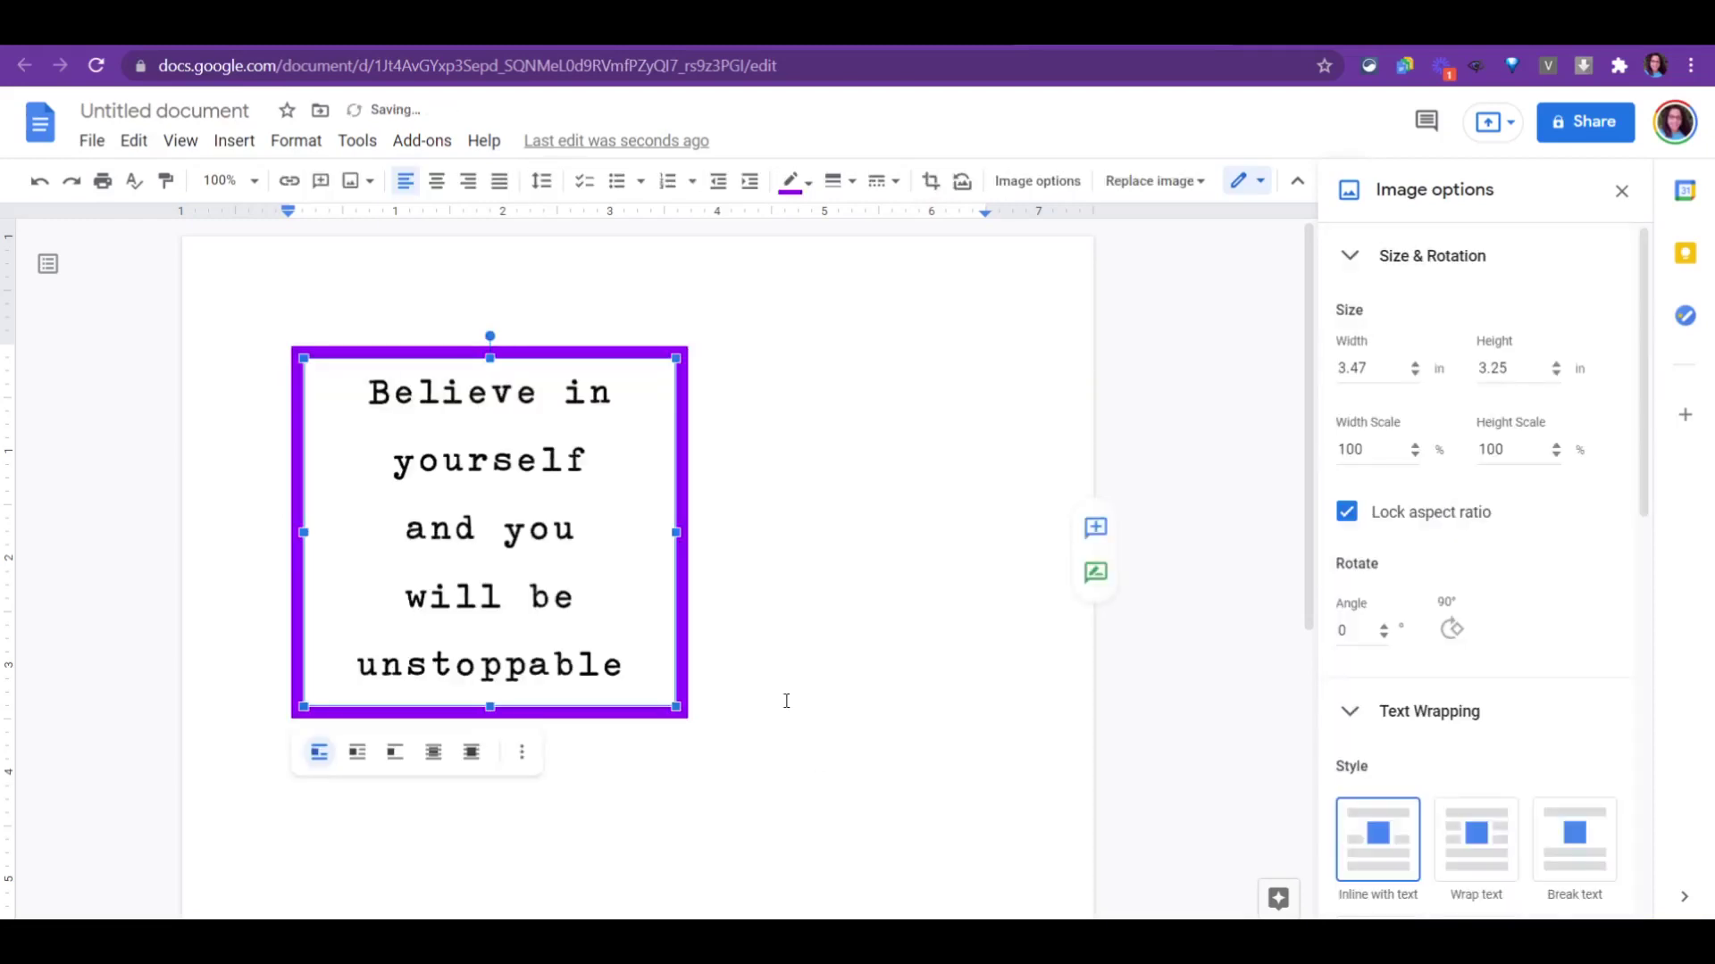
# Write "This is cool" on the line below the quote image and select that text
pyautogui.click(786, 701)
pyautogui.press('Down')
pyautogui.write('This ')
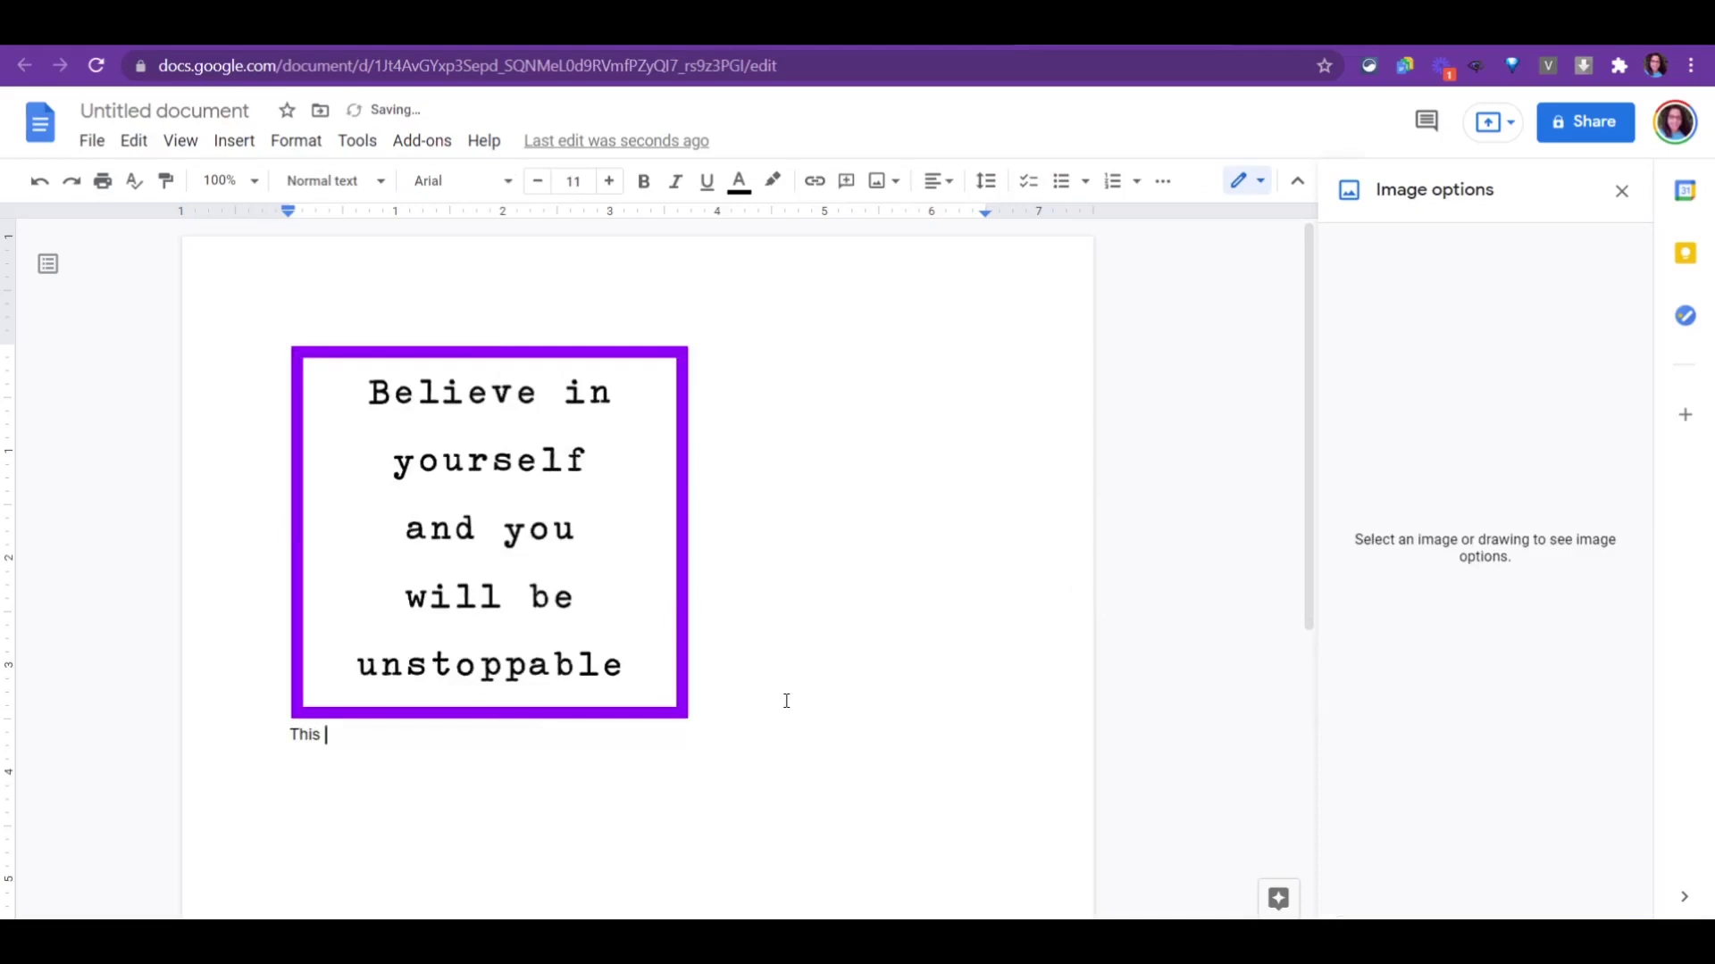
pyautogui.write('is co')
pyautogui.hotkey('ctrl', 'a')
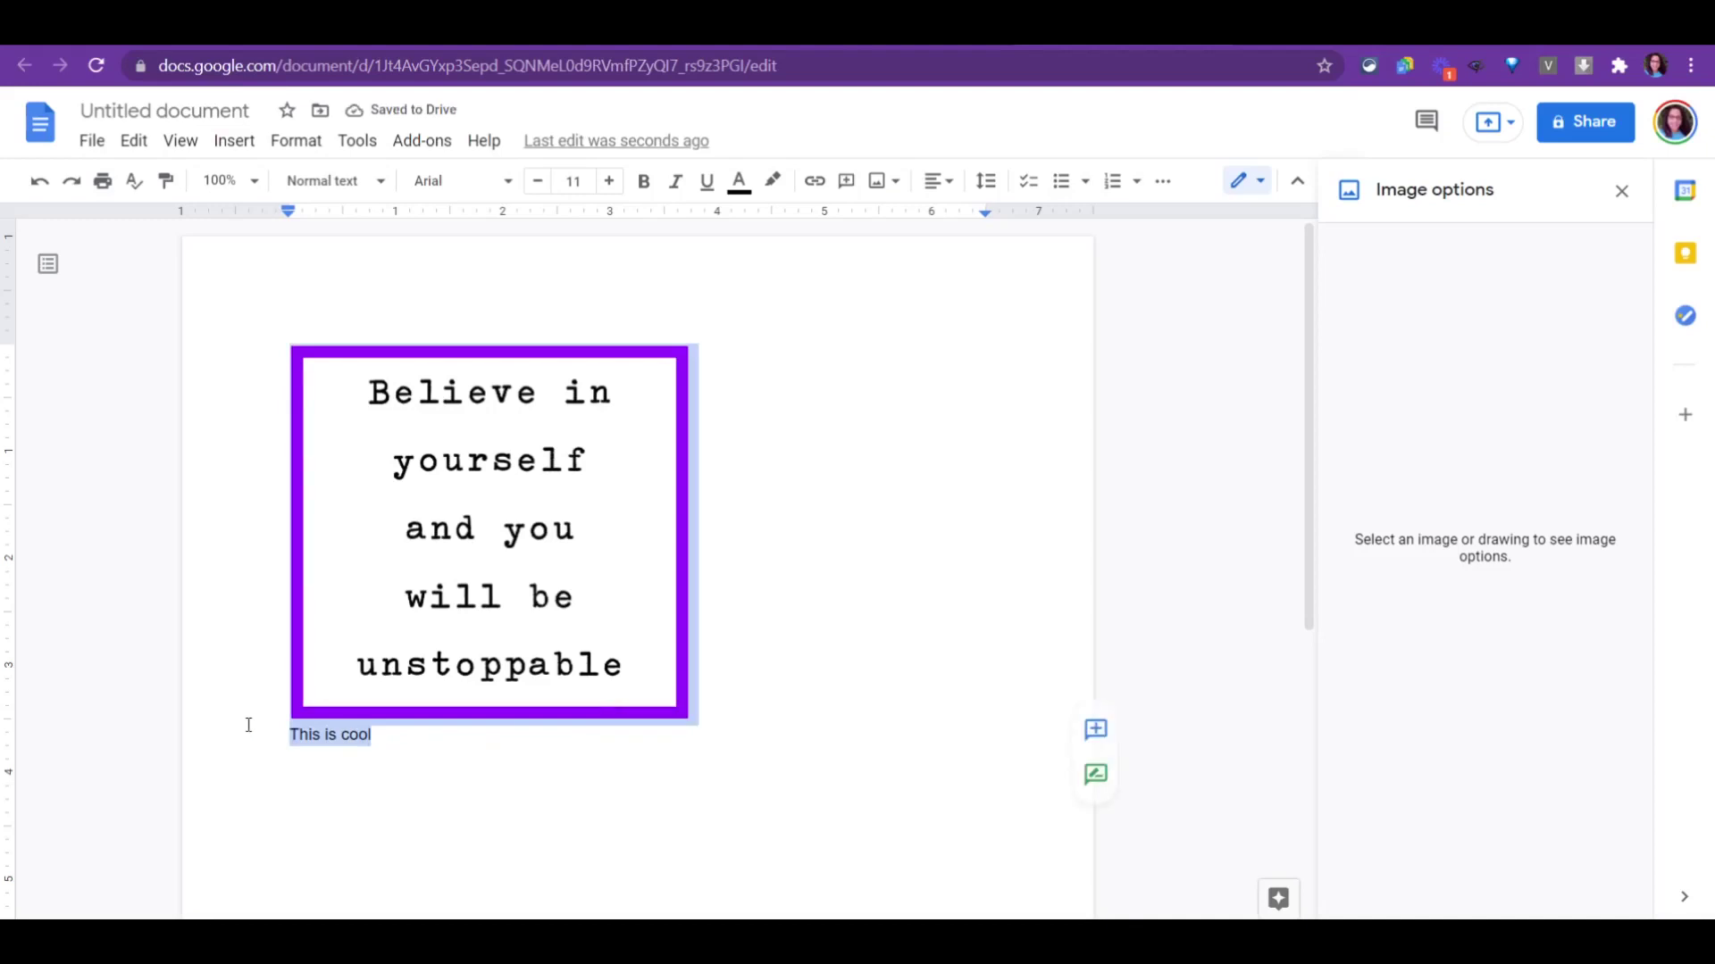
pyautogui.click(304, 735)
pyautogui.moveTo(290, 735); pyautogui.dragTo(393, 752)
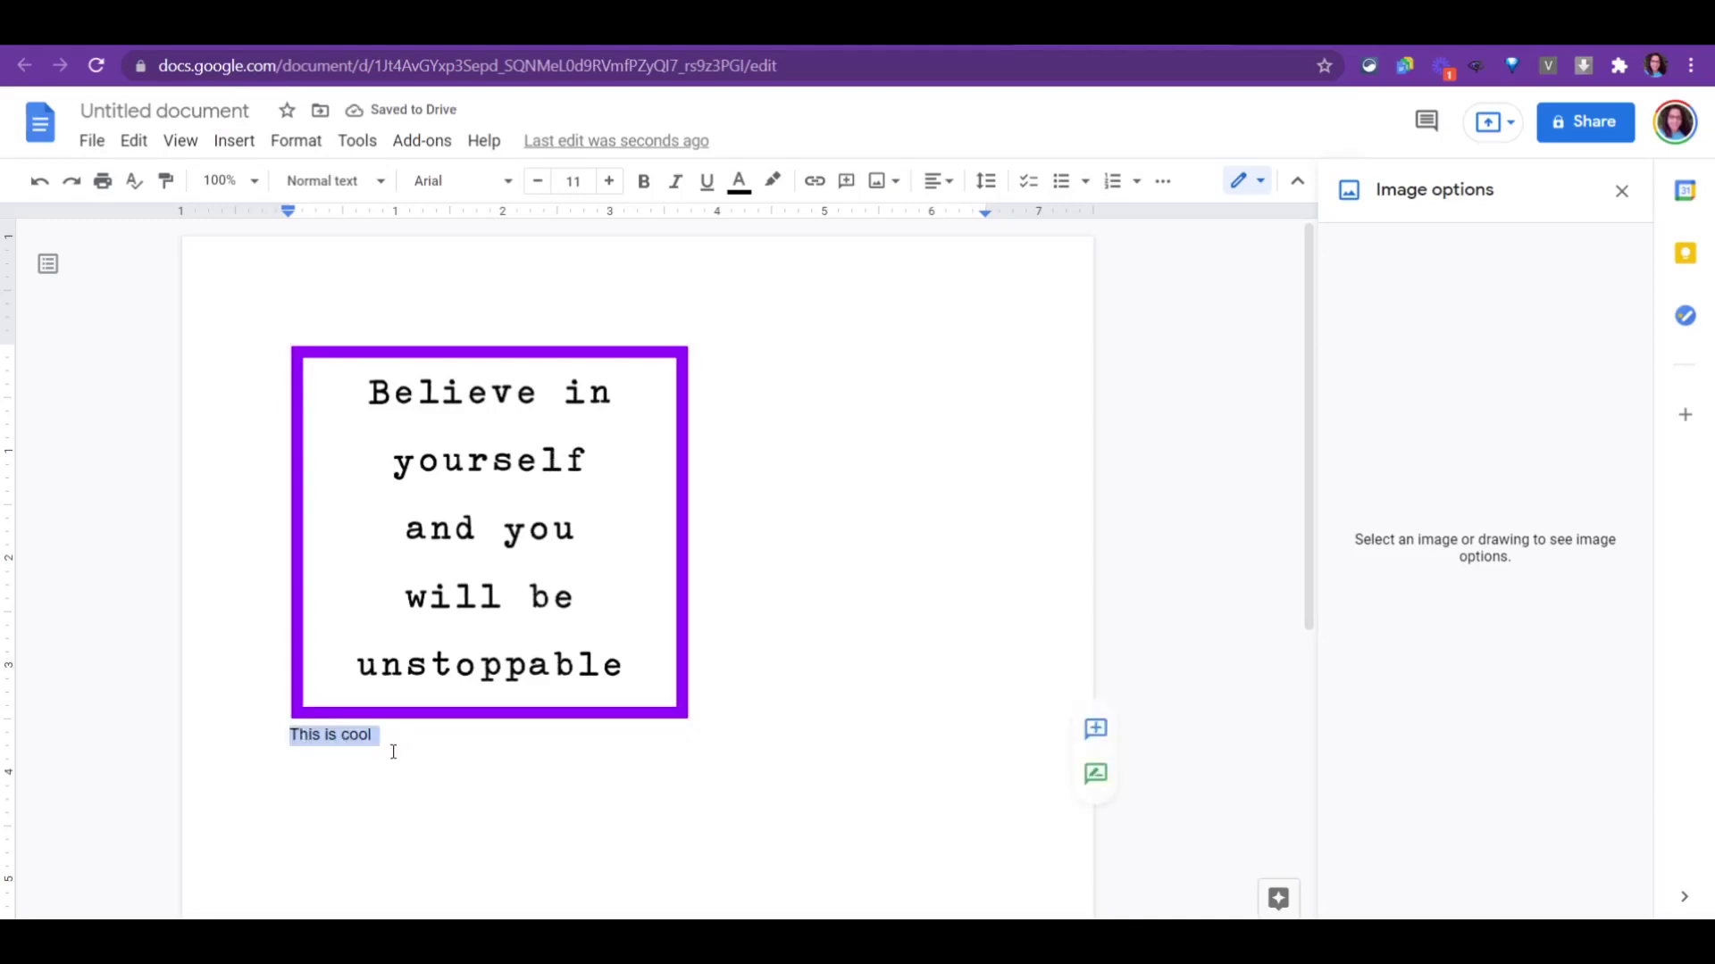
# Try the Wrap text style on the quote image, followed by the Break text style, and deselect the image
pyautogui.click(478, 603)
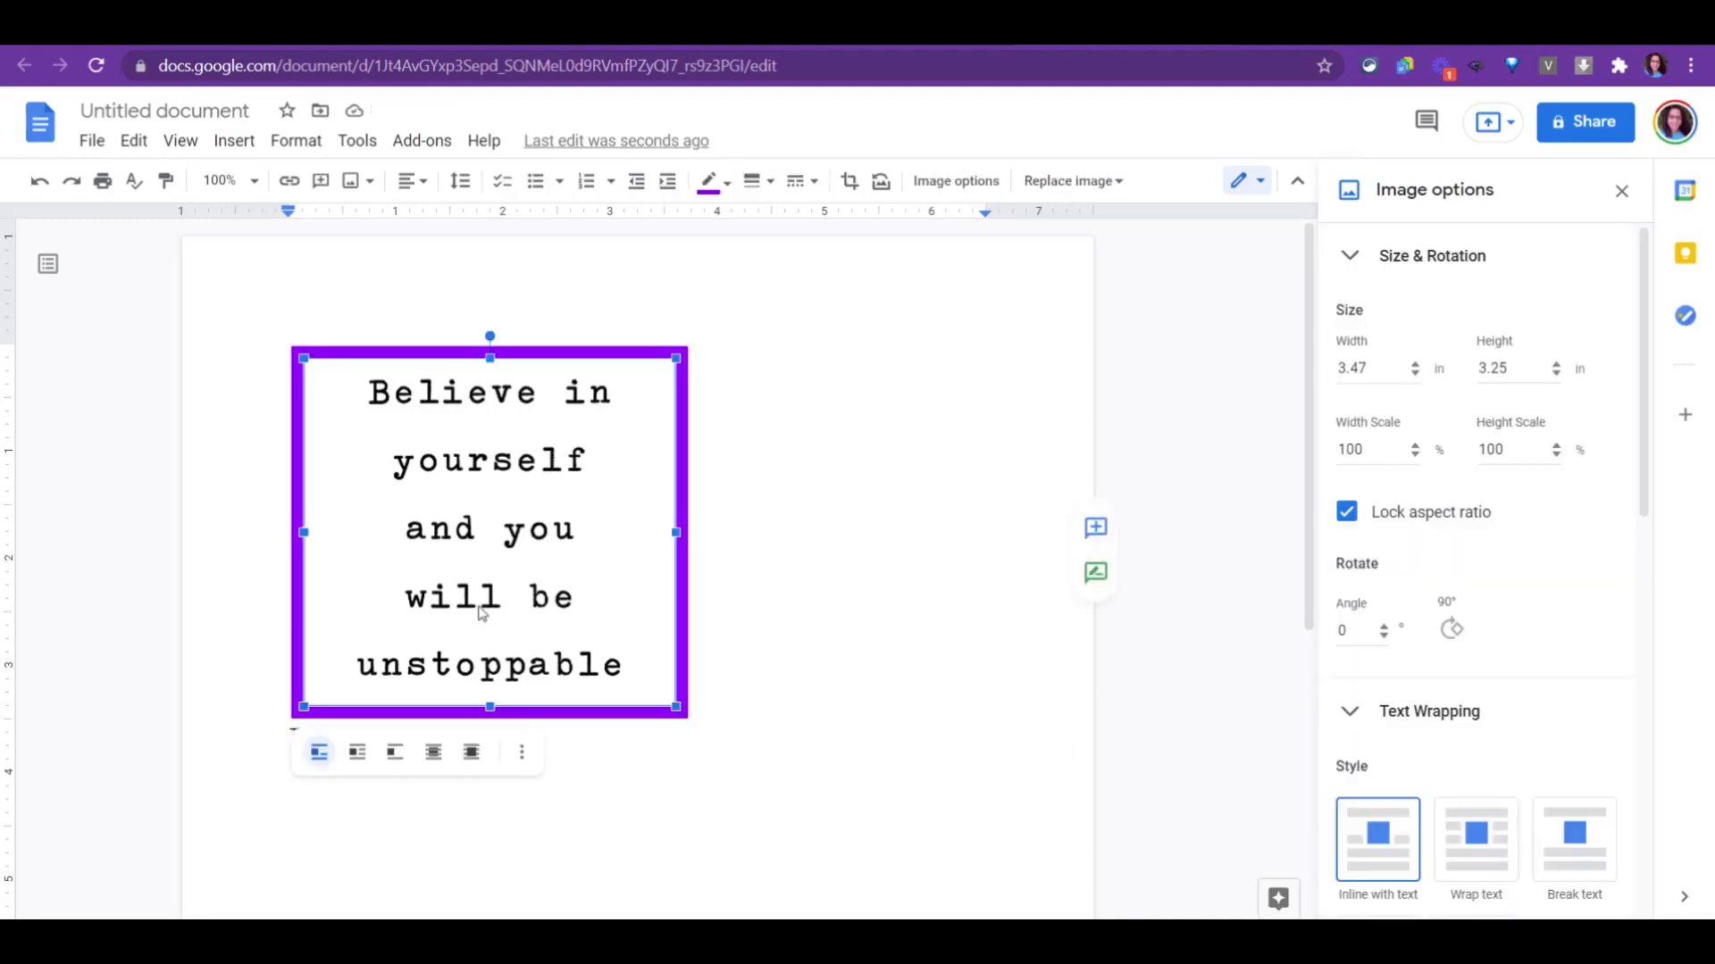
pyautogui.scroll(-2, 1388, 821)
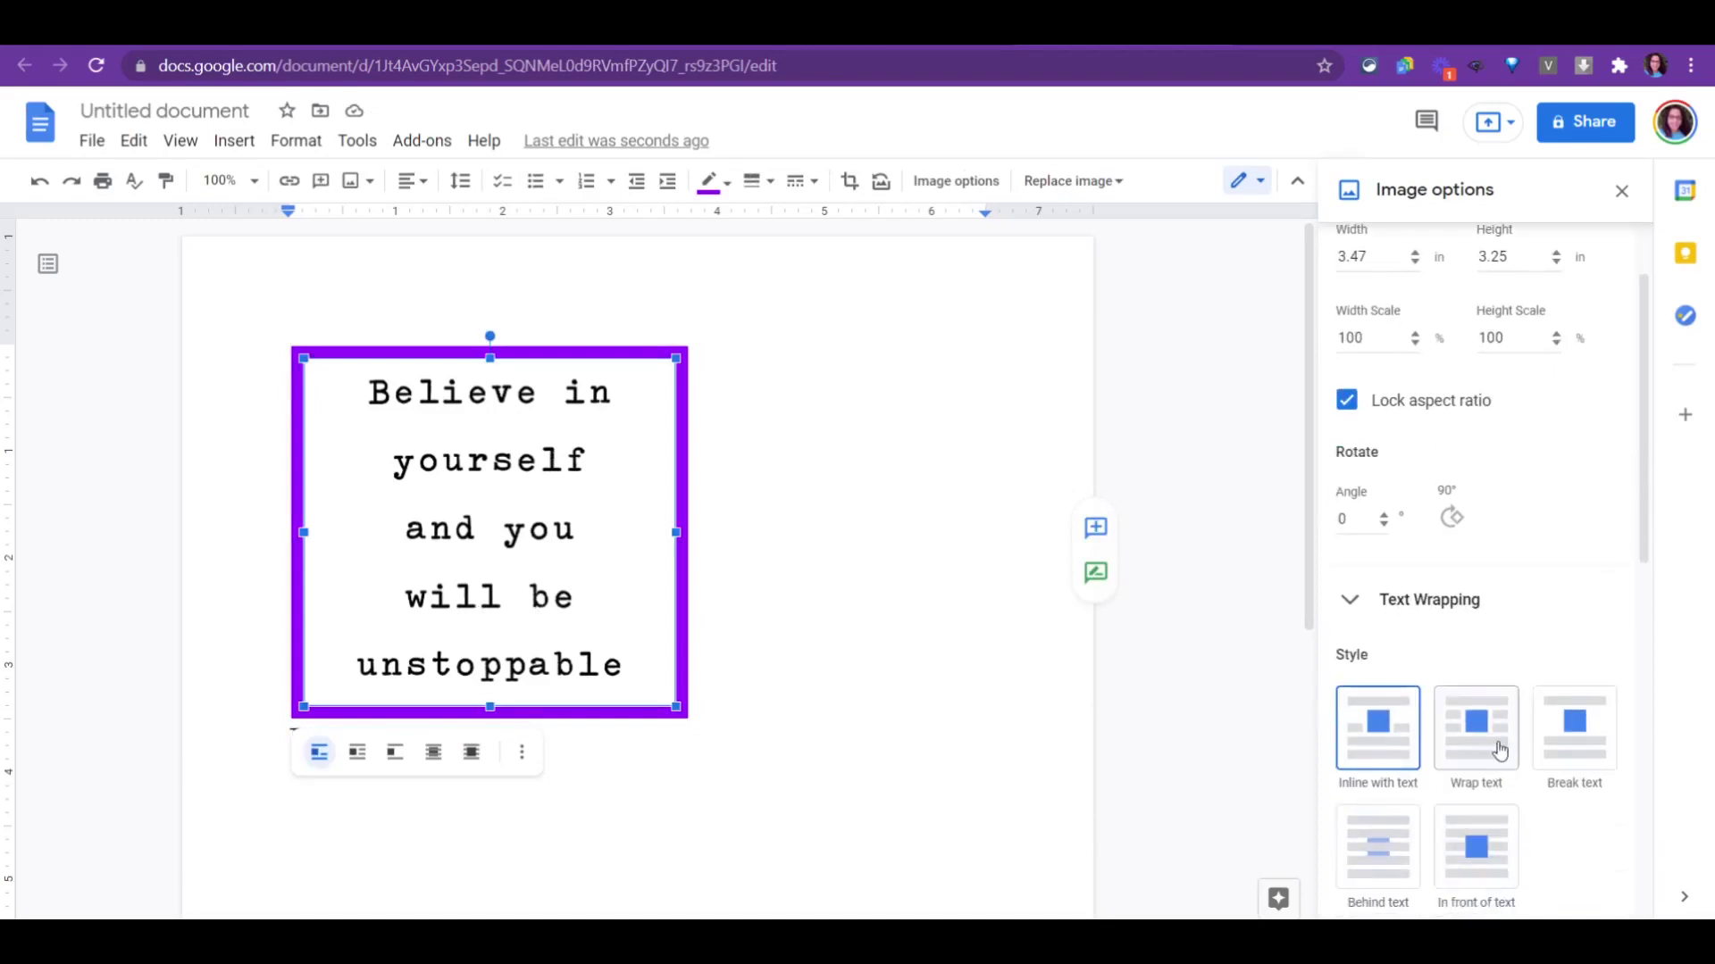
pyautogui.click(1483, 739)
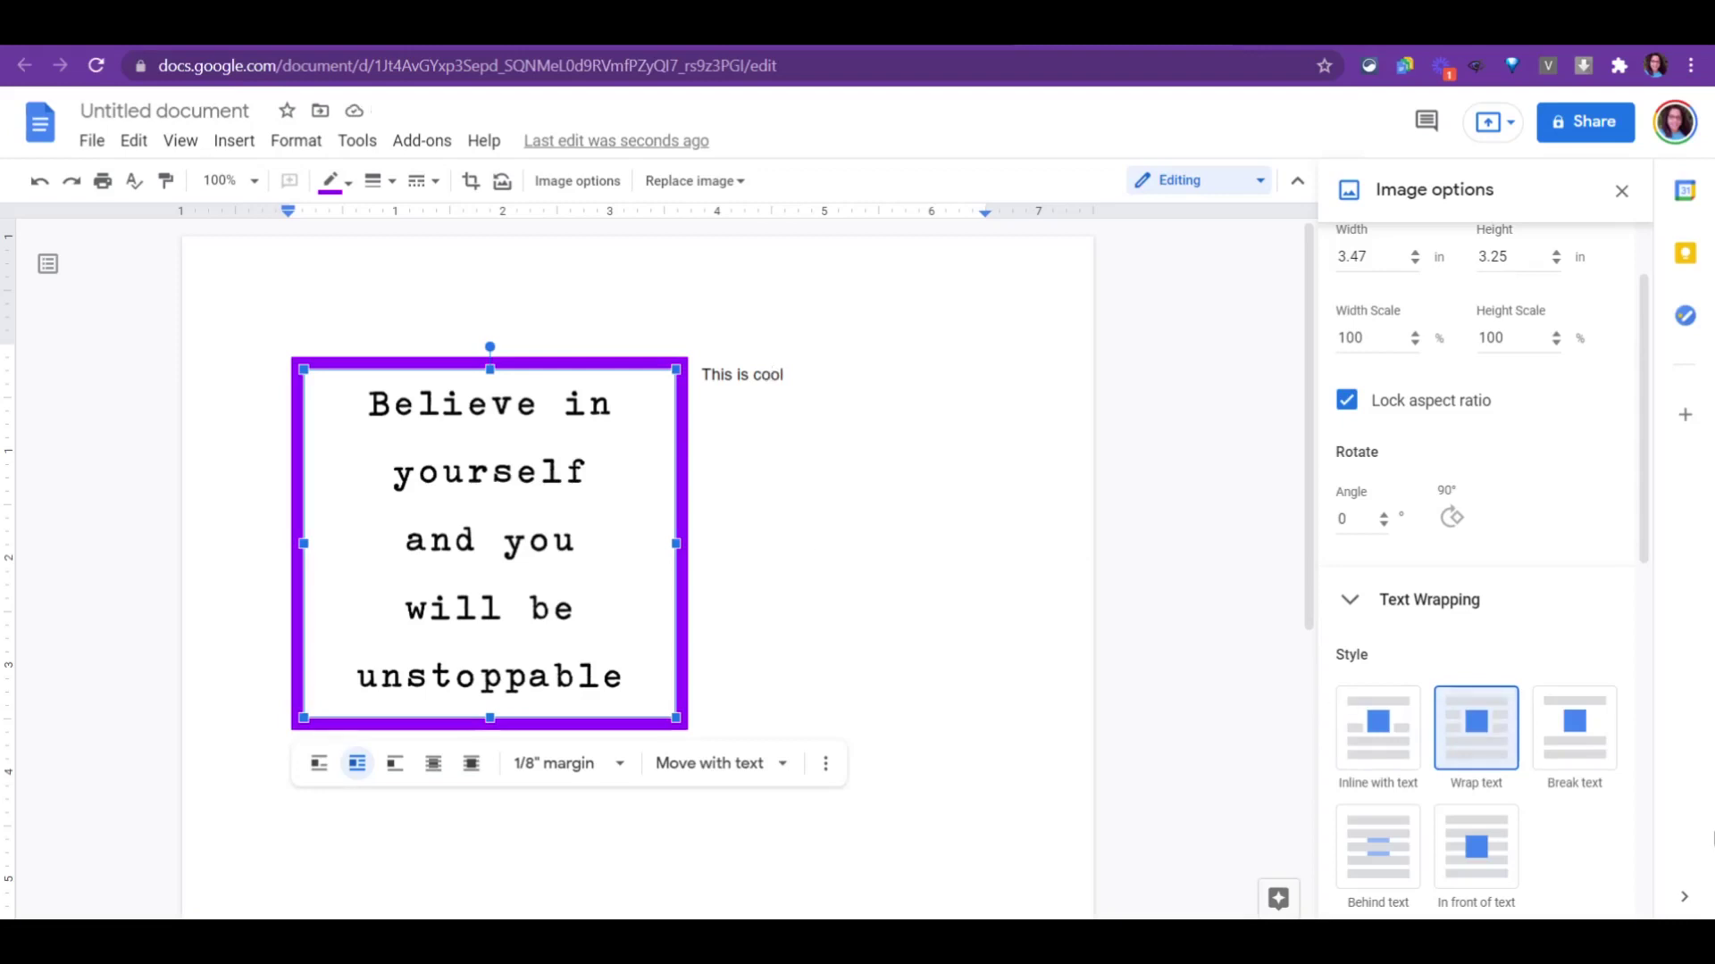
pyautogui.click(1577, 765)
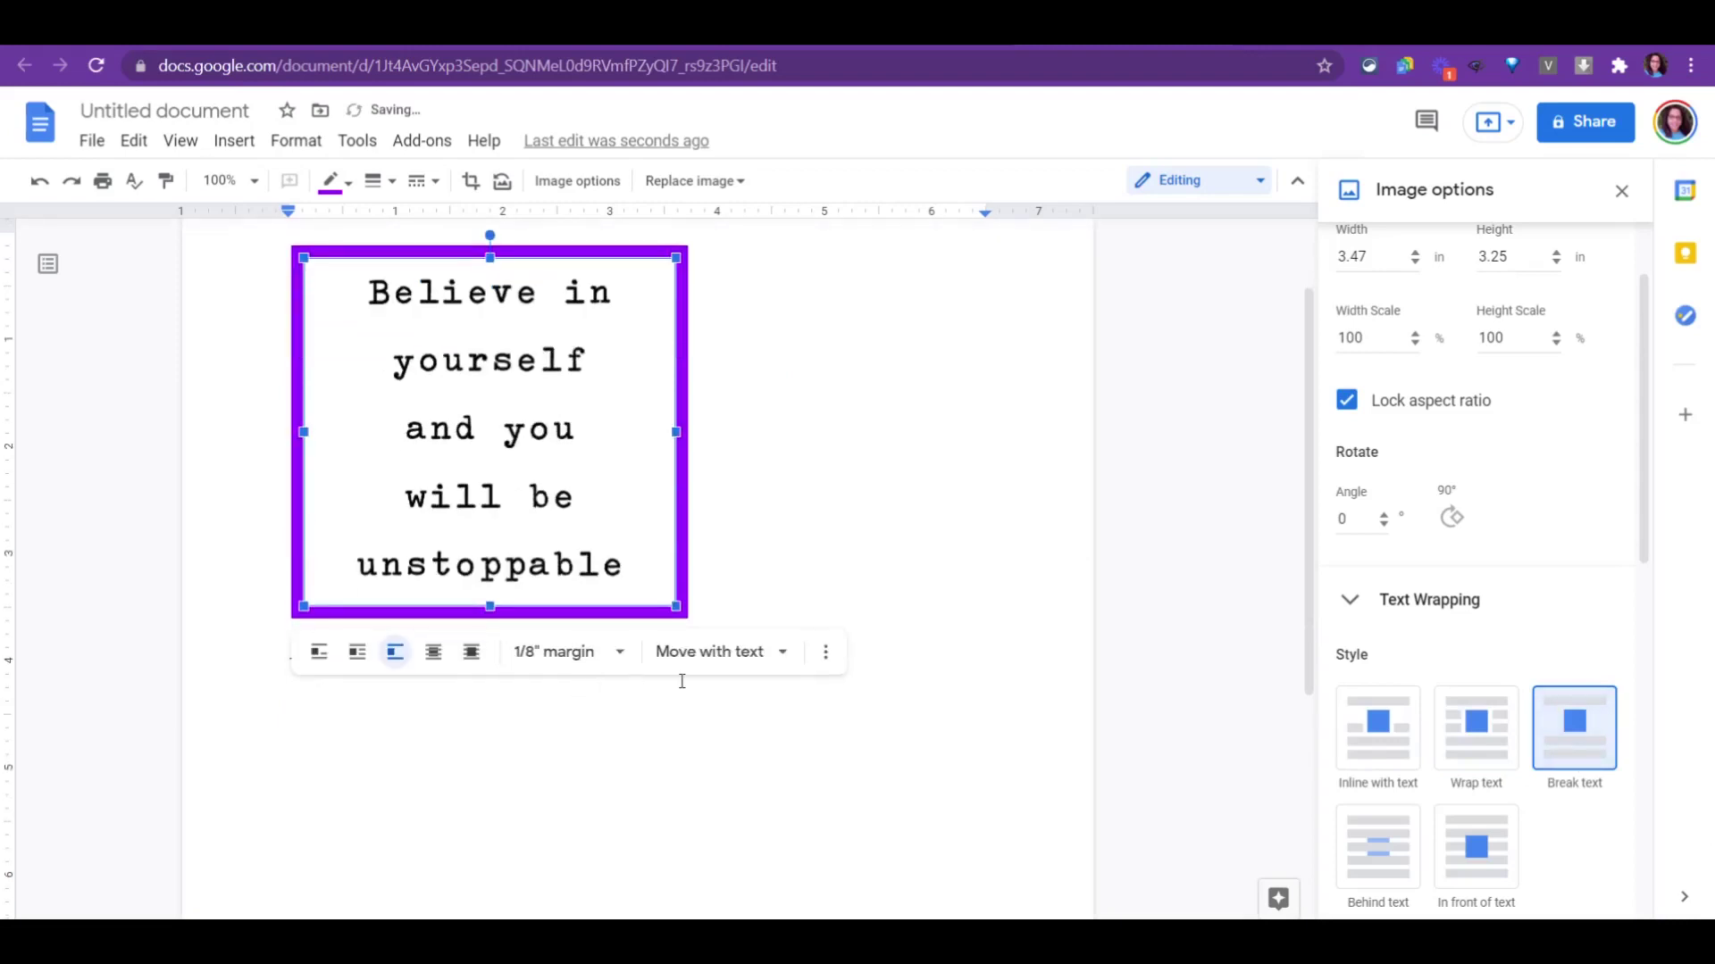
pyautogui.click(883, 610)
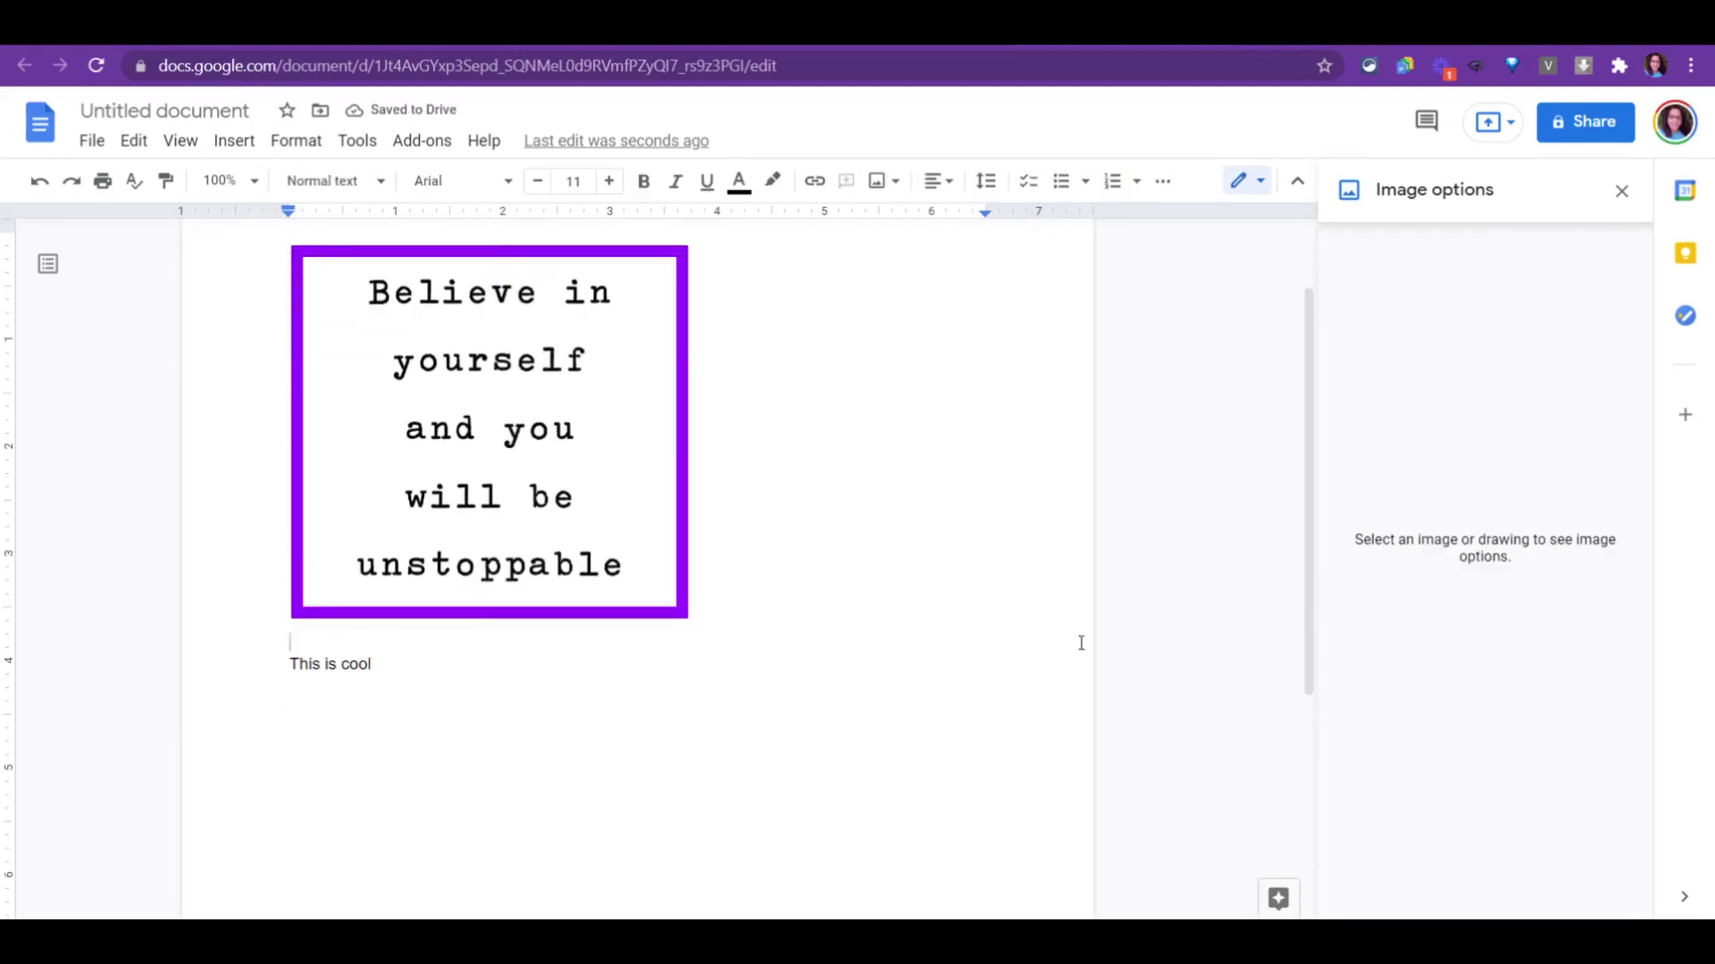
# Try placing the quote image Behind text and In front of text, and deselect it
pyautogui.click(447, 505)
pyautogui.scroll(-2, 1577, 798)
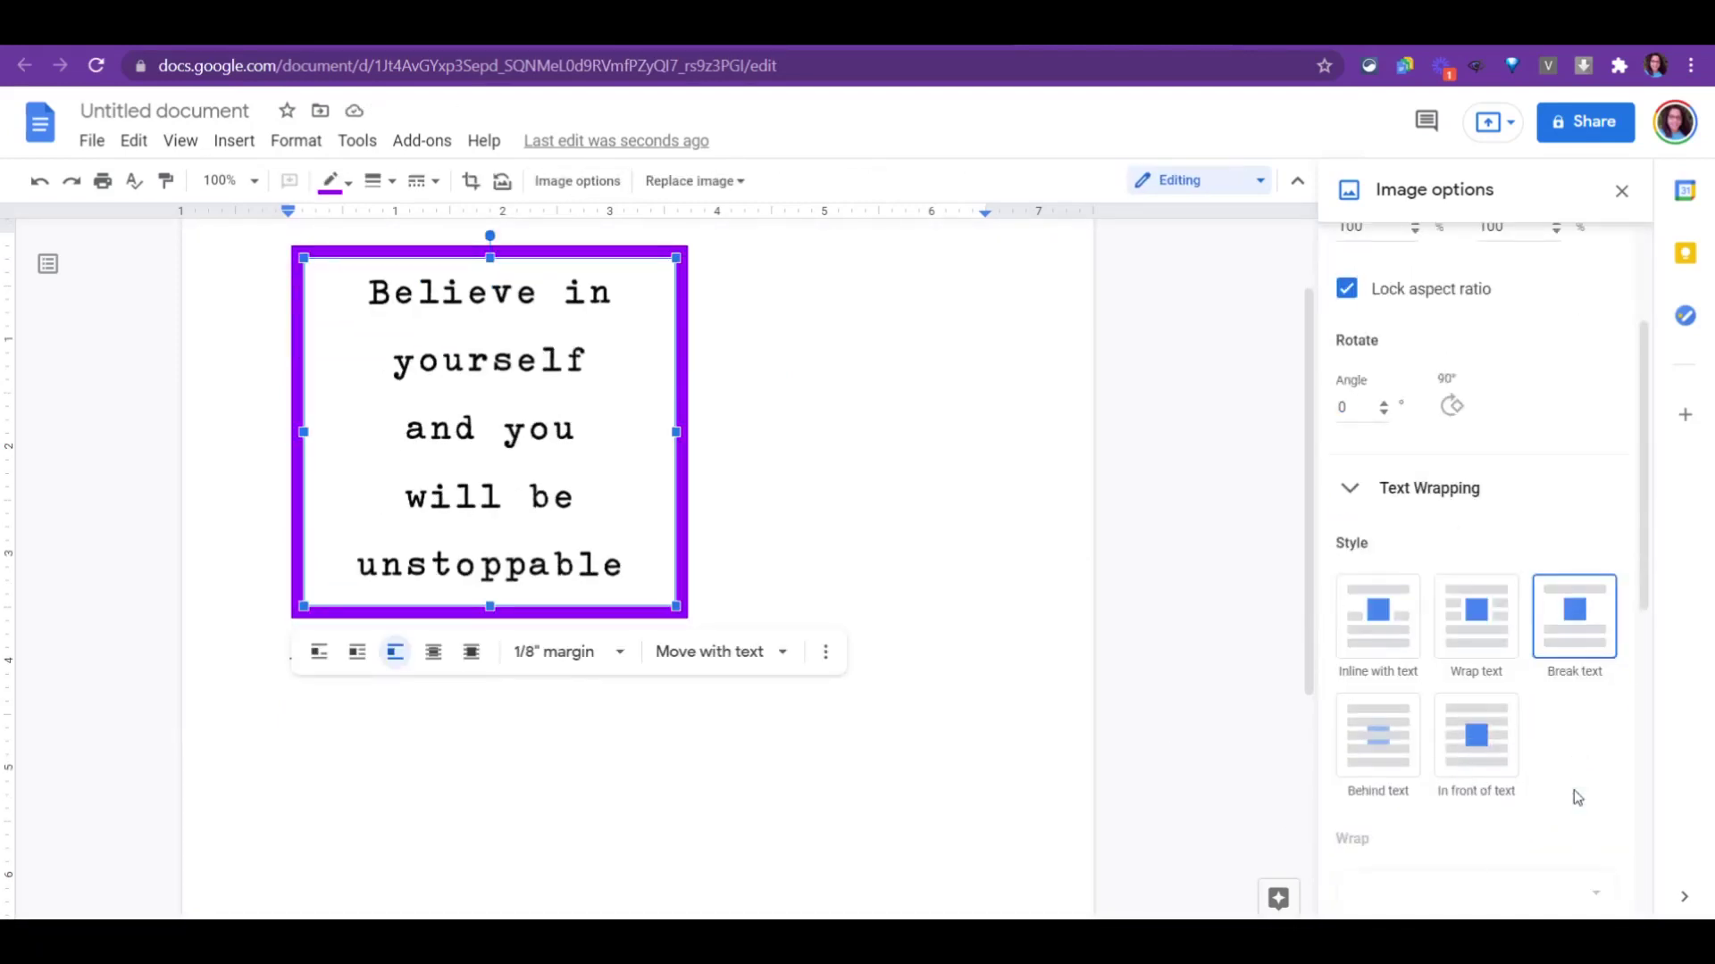
pyautogui.click(1378, 759)
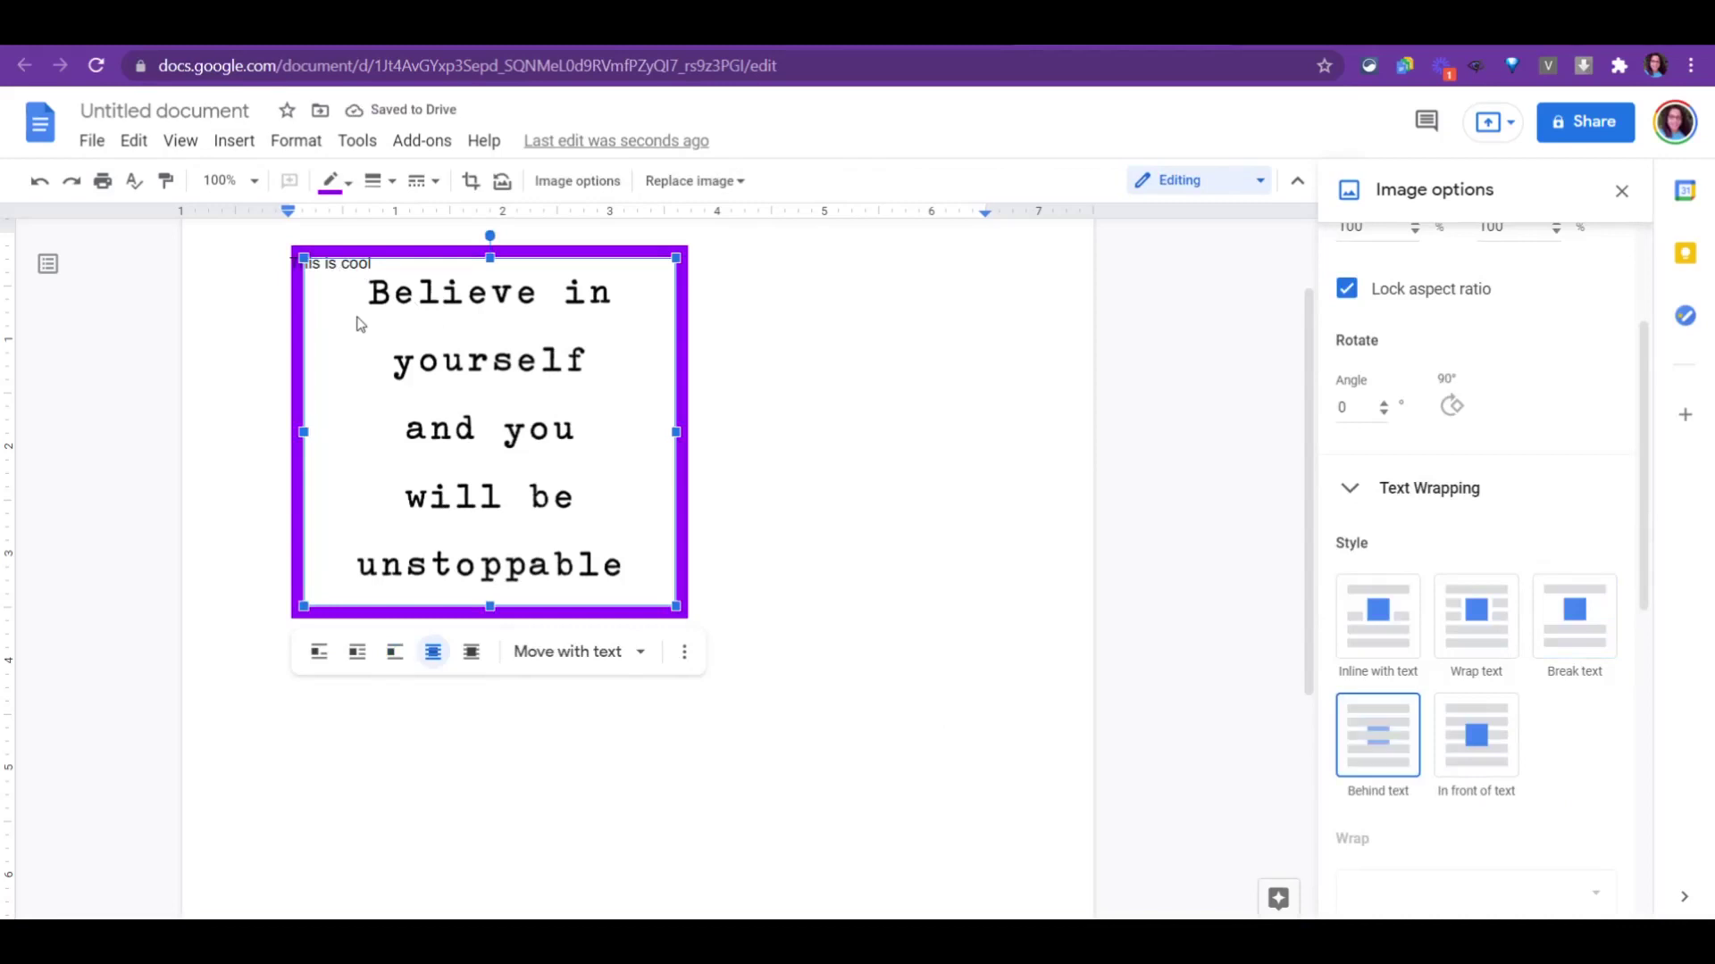
pyautogui.click(1475, 746)
pyautogui.click(796, 784)
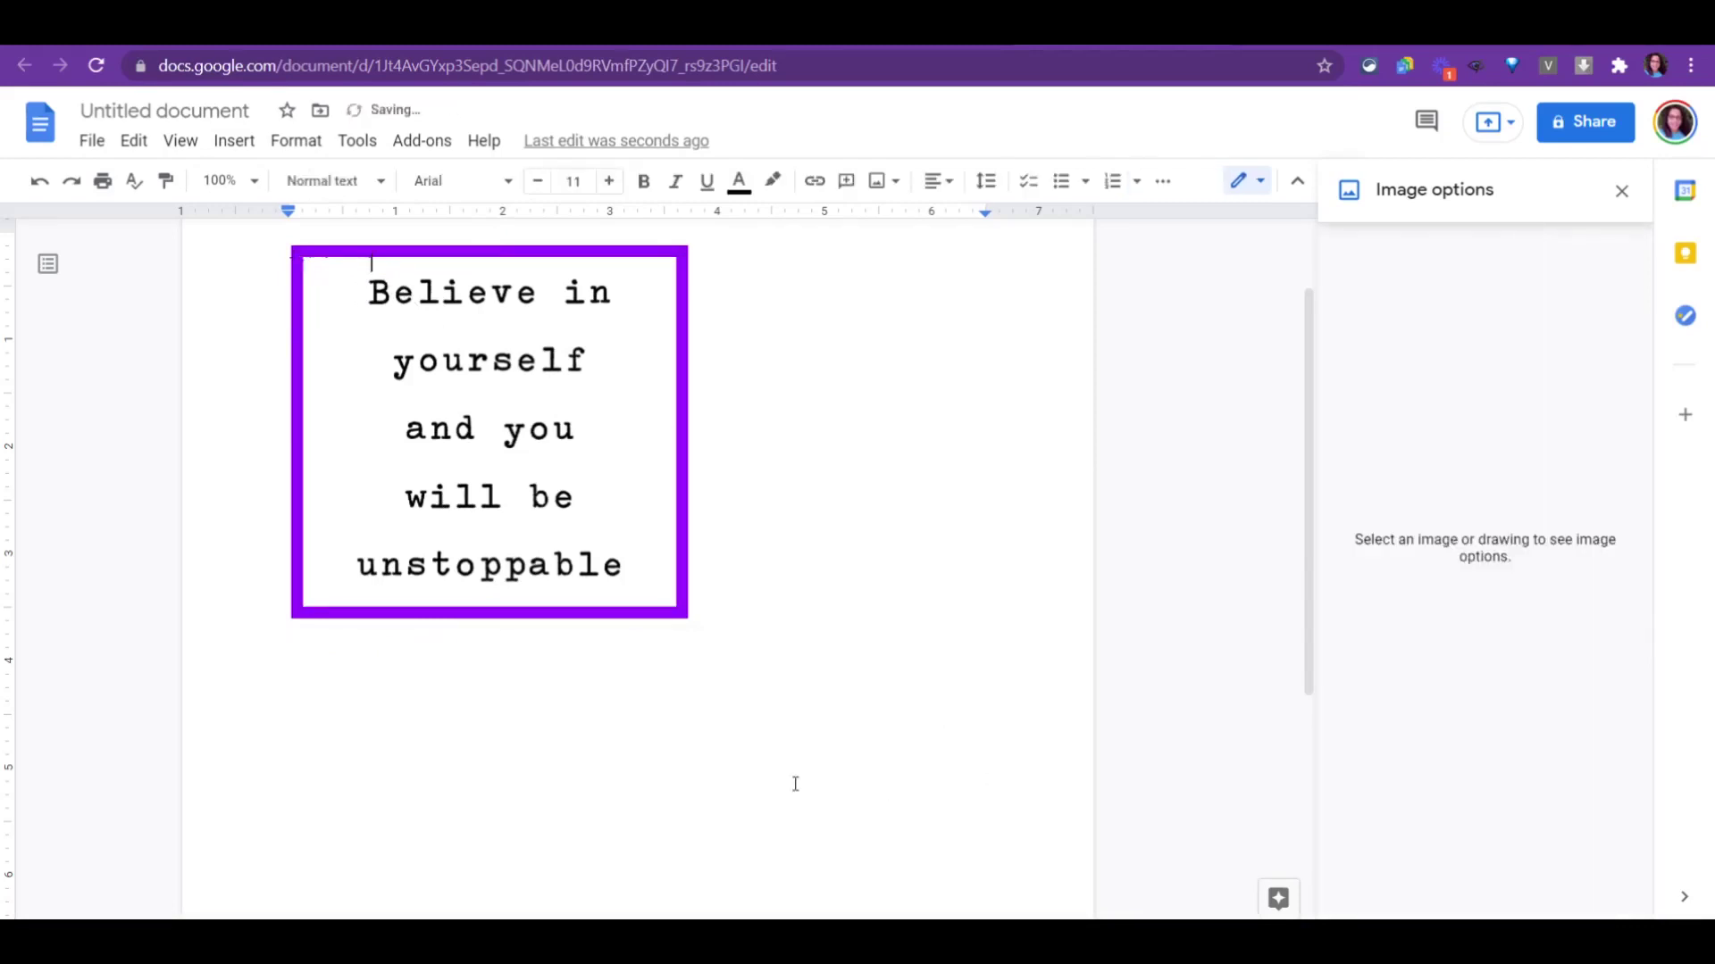
pyautogui.scroll(2, 702, 733)
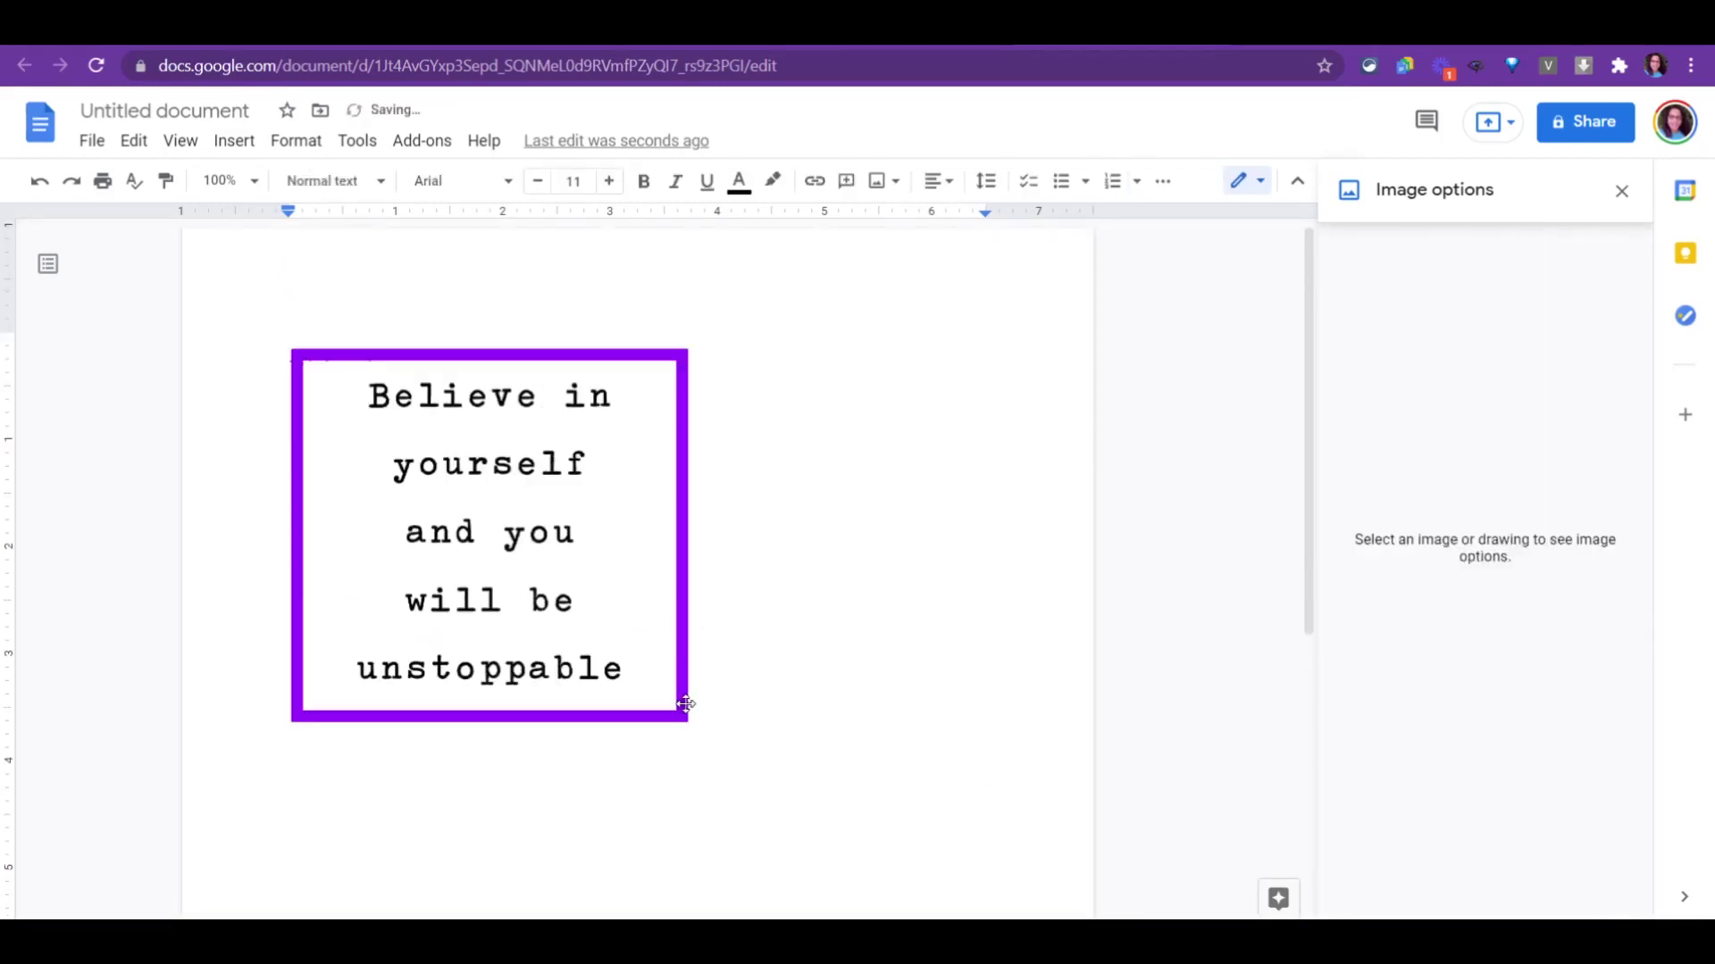
# Set the quote image's wrapping style to Inline with text and delete the "This is cool" text below it
pyautogui.click(556, 522)
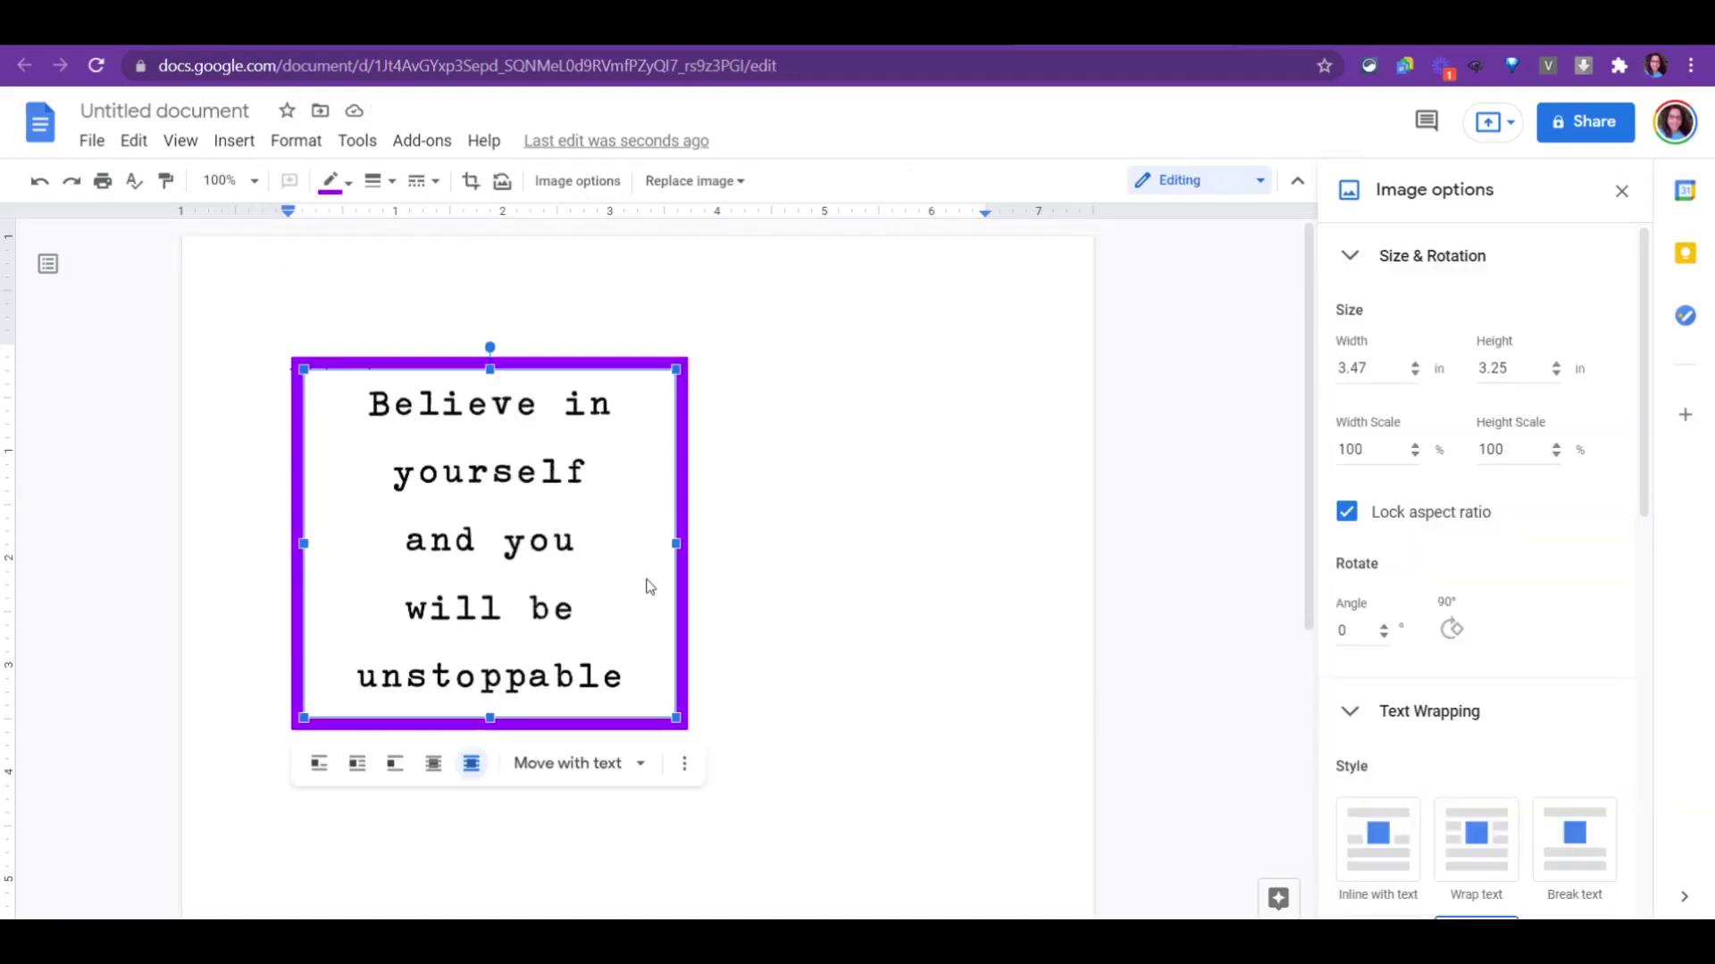
pyautogui.scroll(-1, 1406, 807)
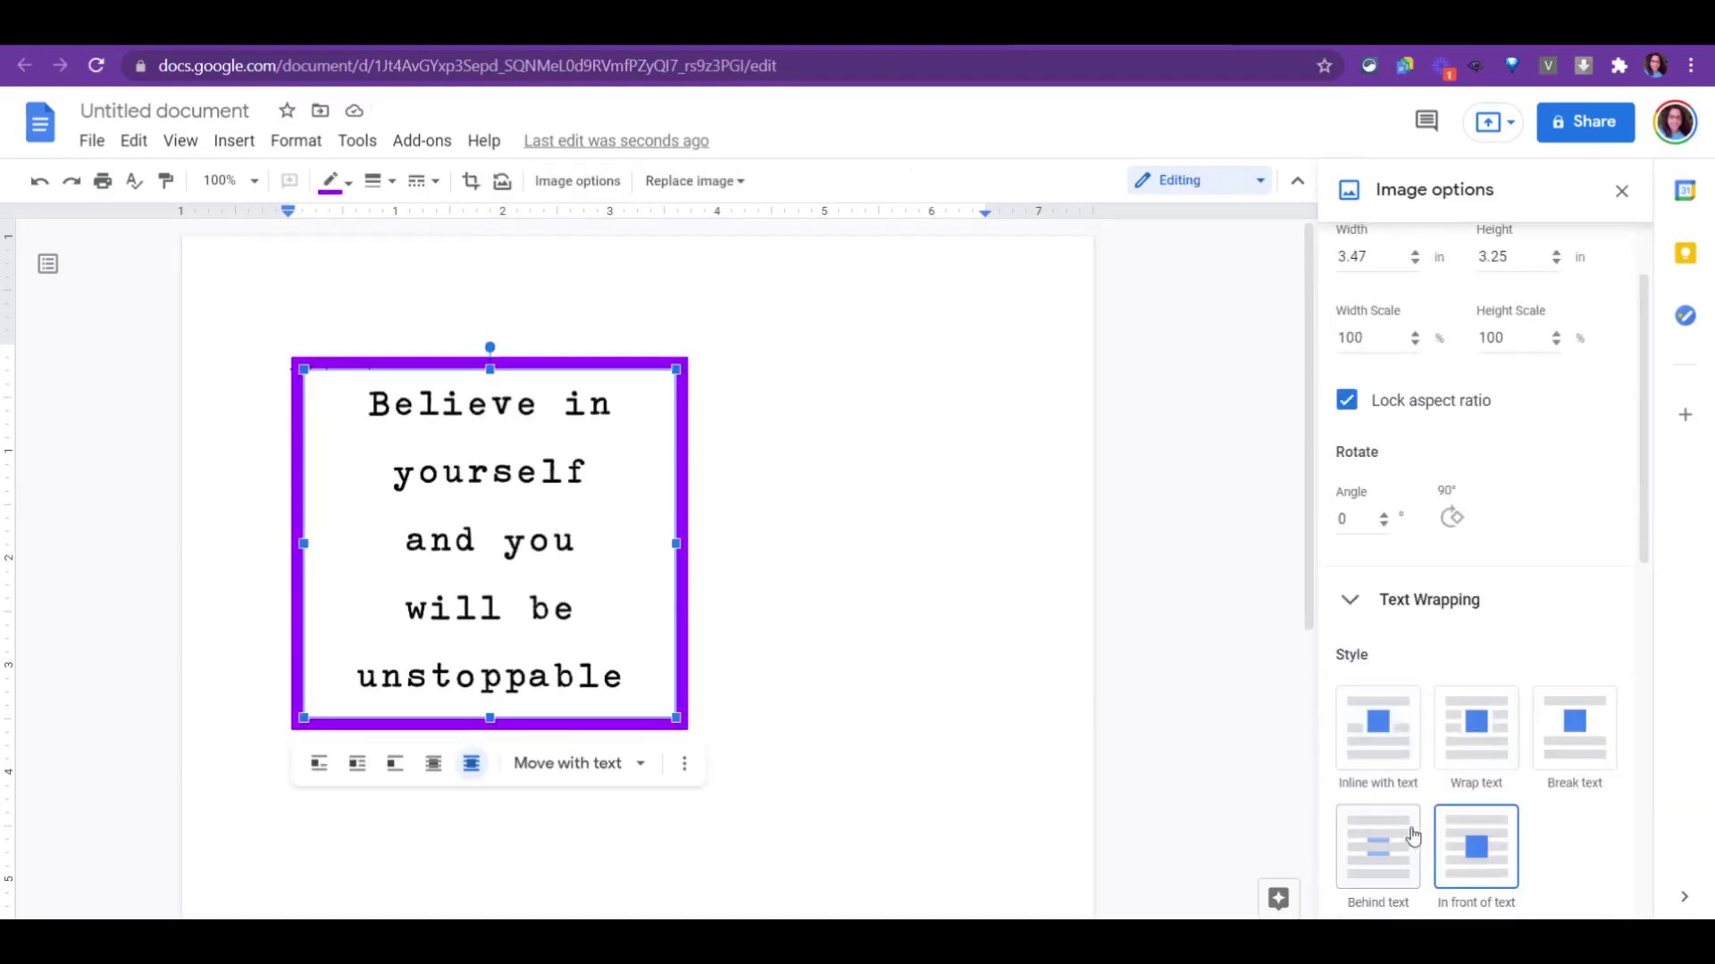
pyautogui.scroll(-1, 1403, 803)
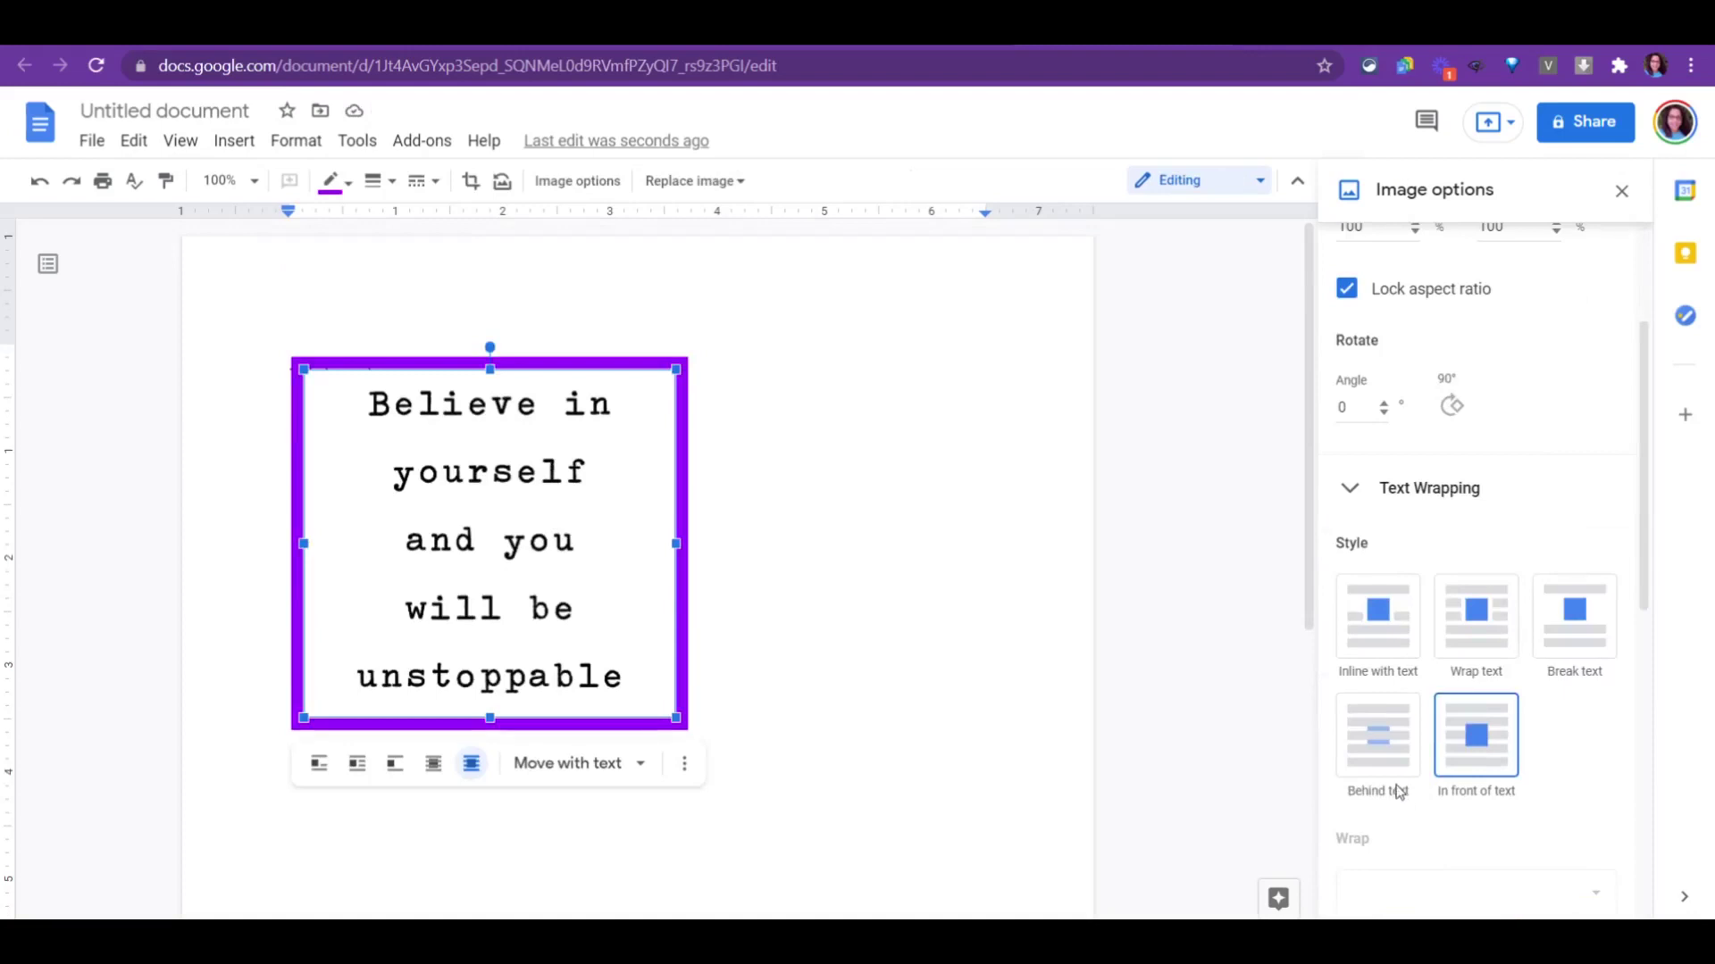
pyautogui.click(1377, 639)
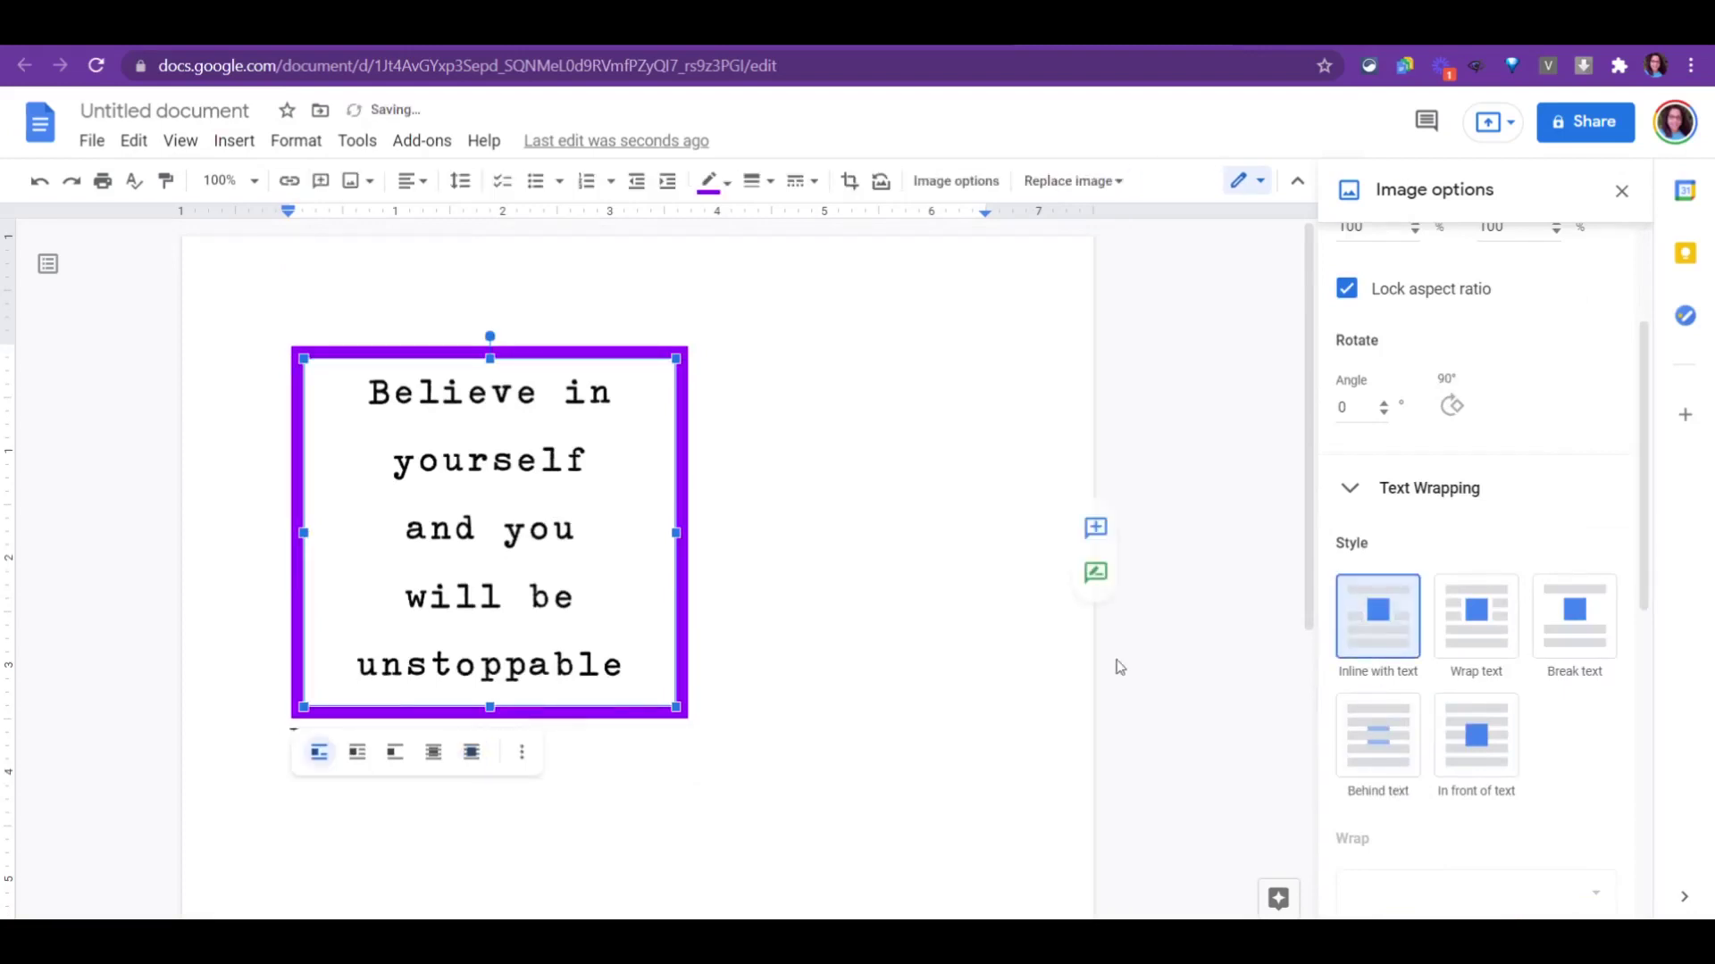
pyautogui.moveTo(672, 750); pyautogui.dragTo(286, 734)
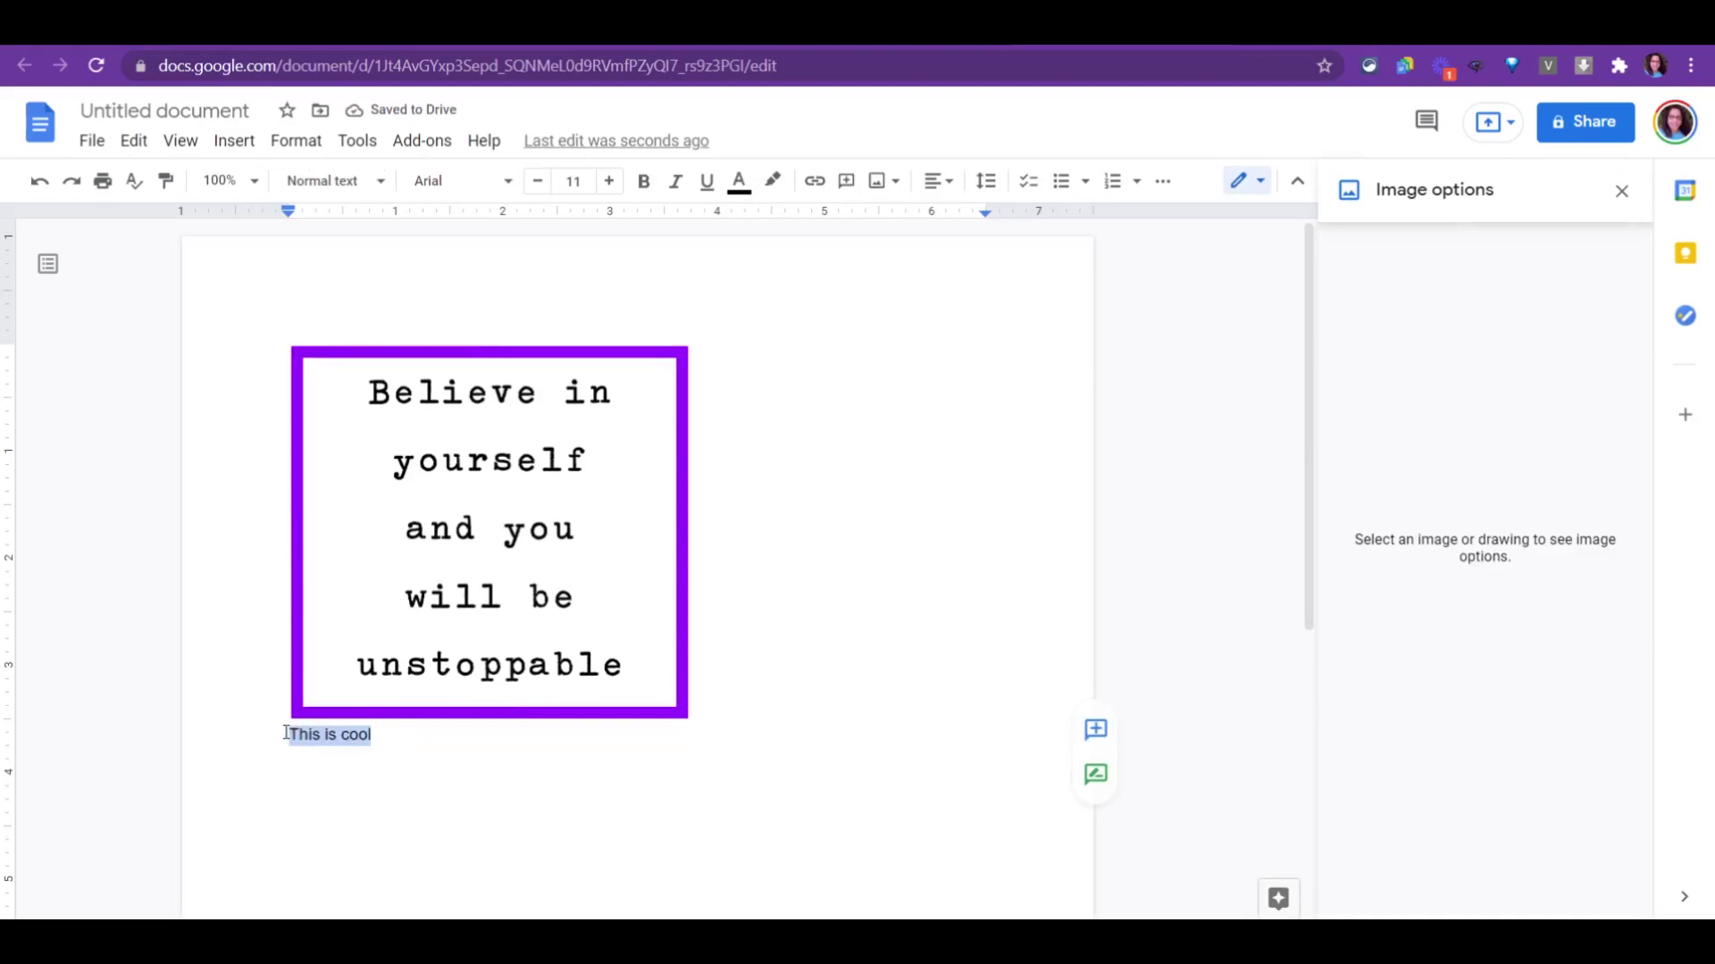
pyautogui.press('BackSpace')
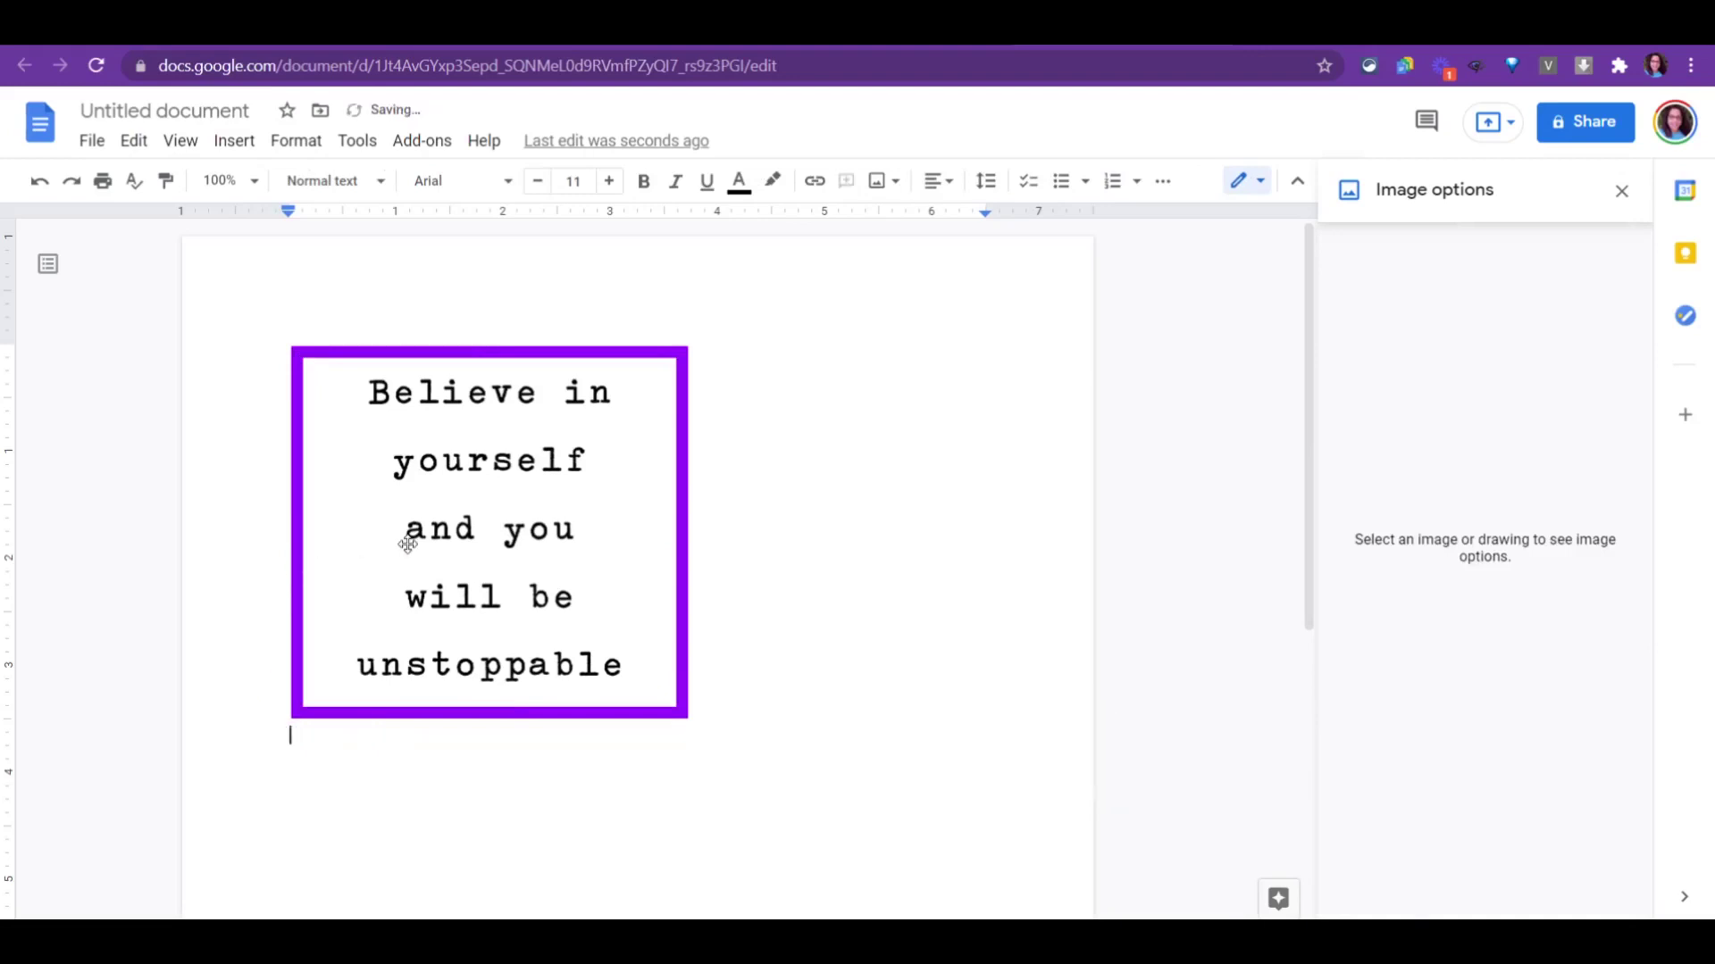
# Recolor the quote image with the Light 7 preset from its image options
pyautogui.click(407, 545)
pyautogui.scroll(-6, 1516, 719)
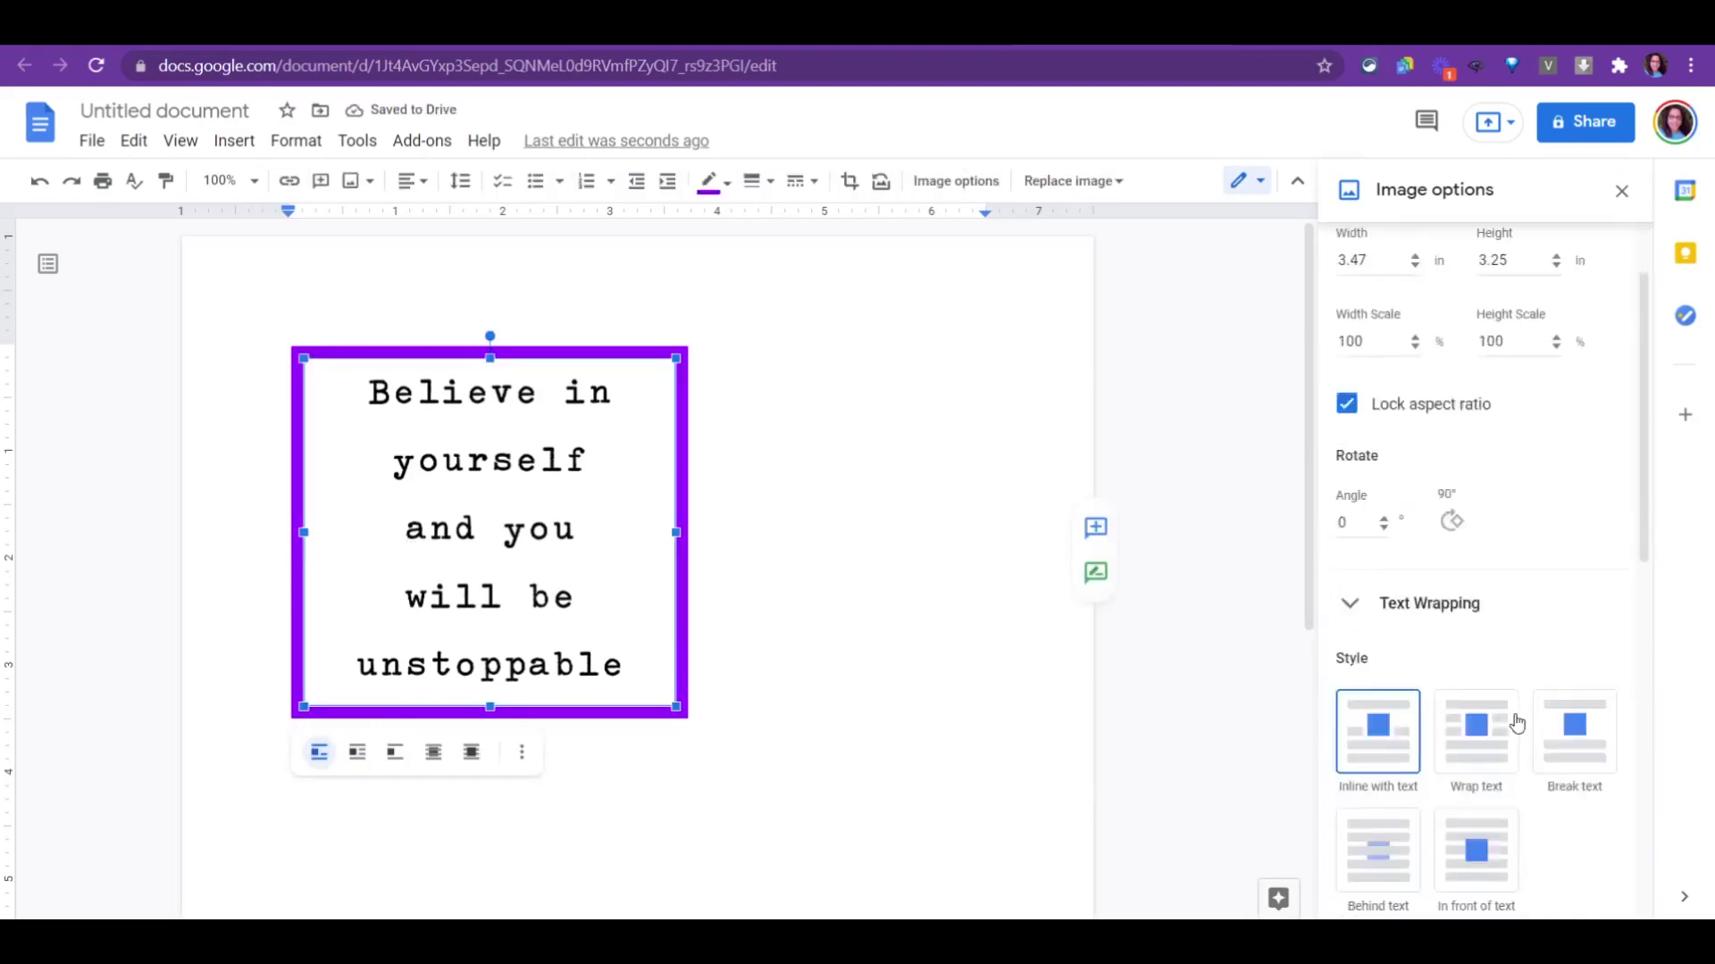
pyautogui.scroll(-3, 1483, 743)
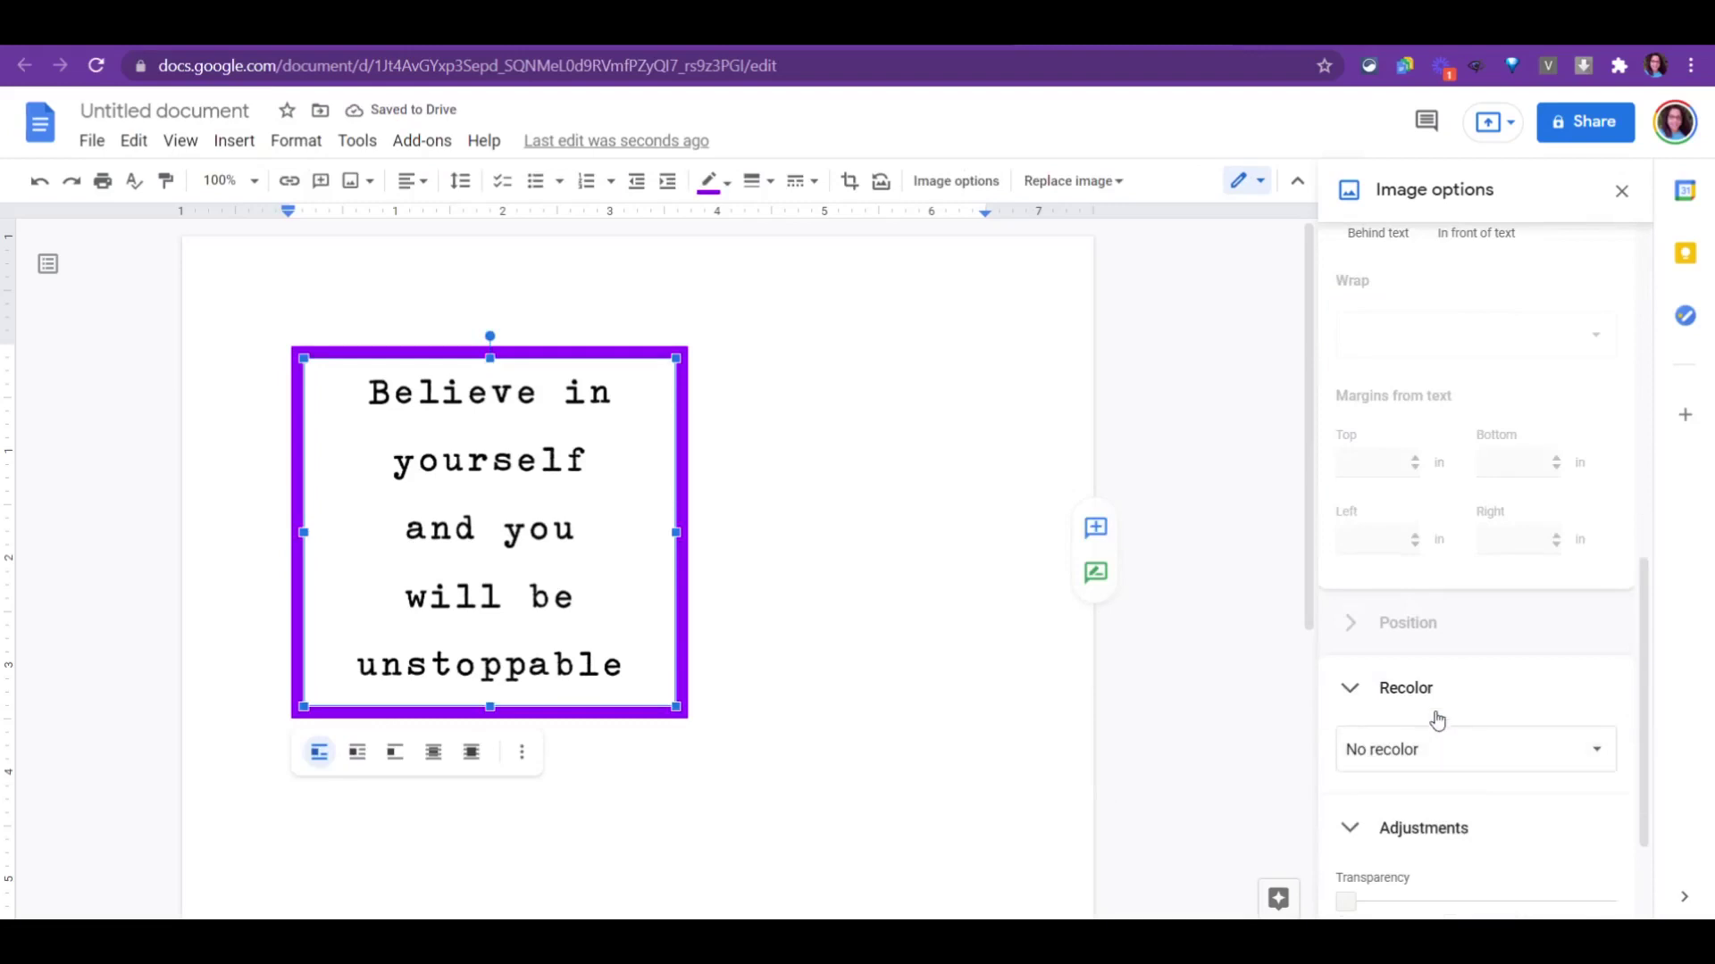
pyautogui.scroll(-1, 1453, 761)
pyautogui.scroll(-1, 1454, 761)
pyautogui.click(1500, 586)
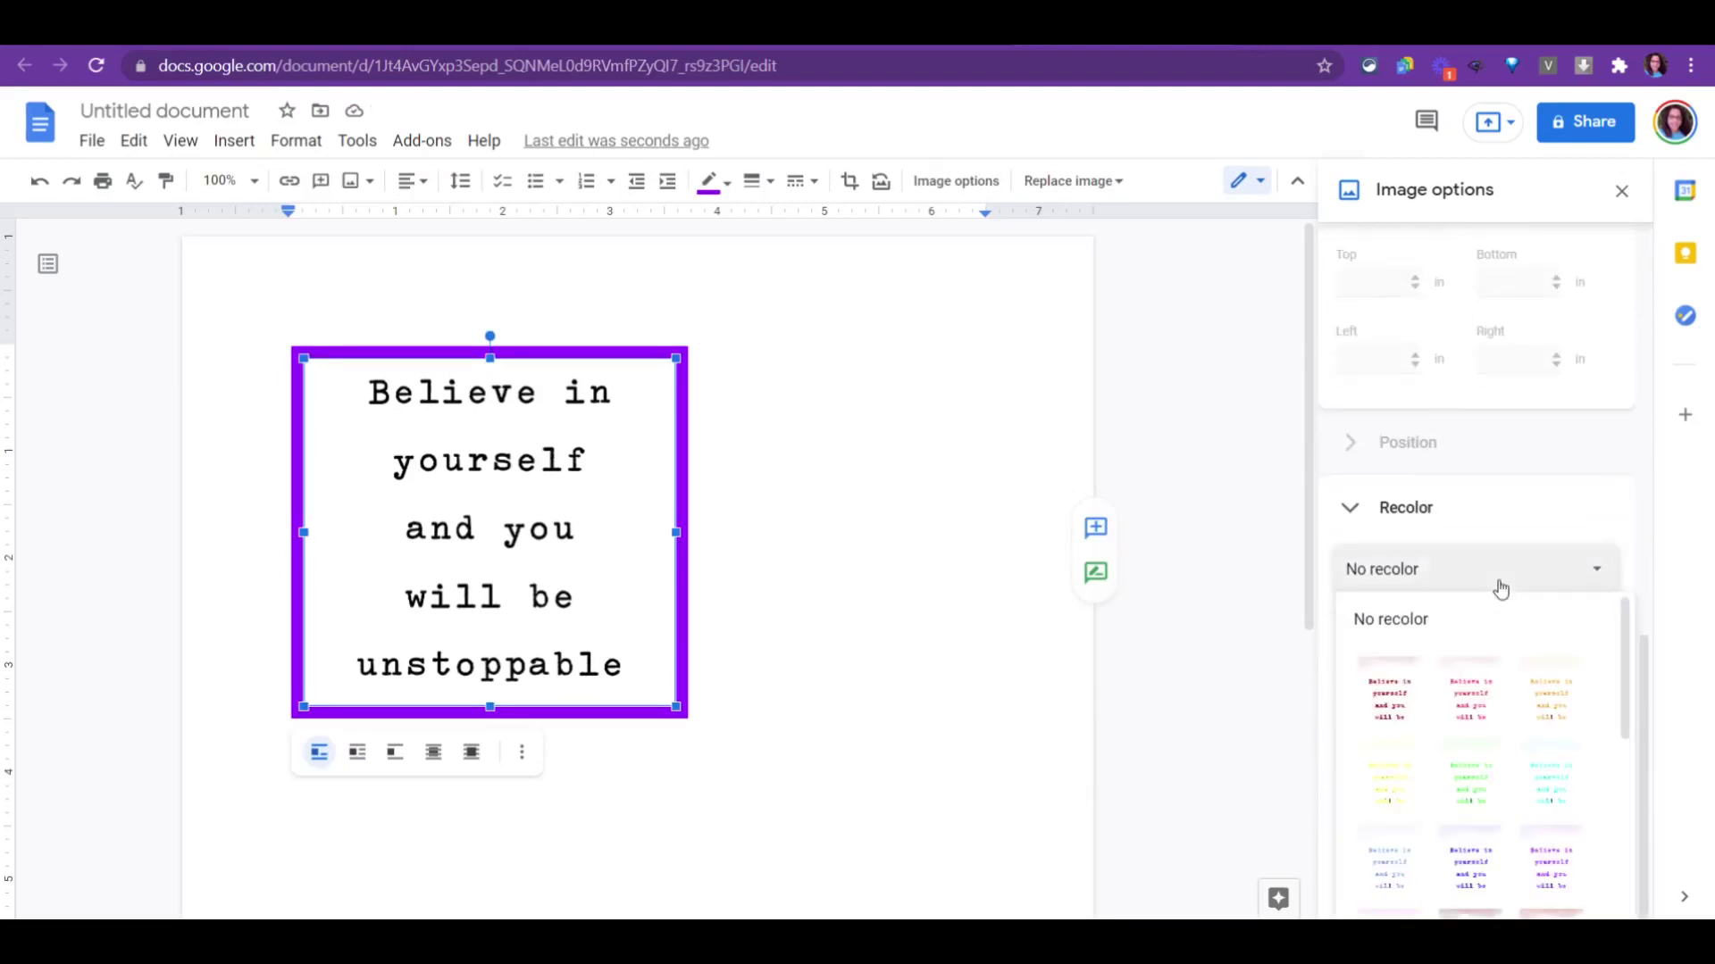
pyautogui.scroll(-5, 1498, 661)
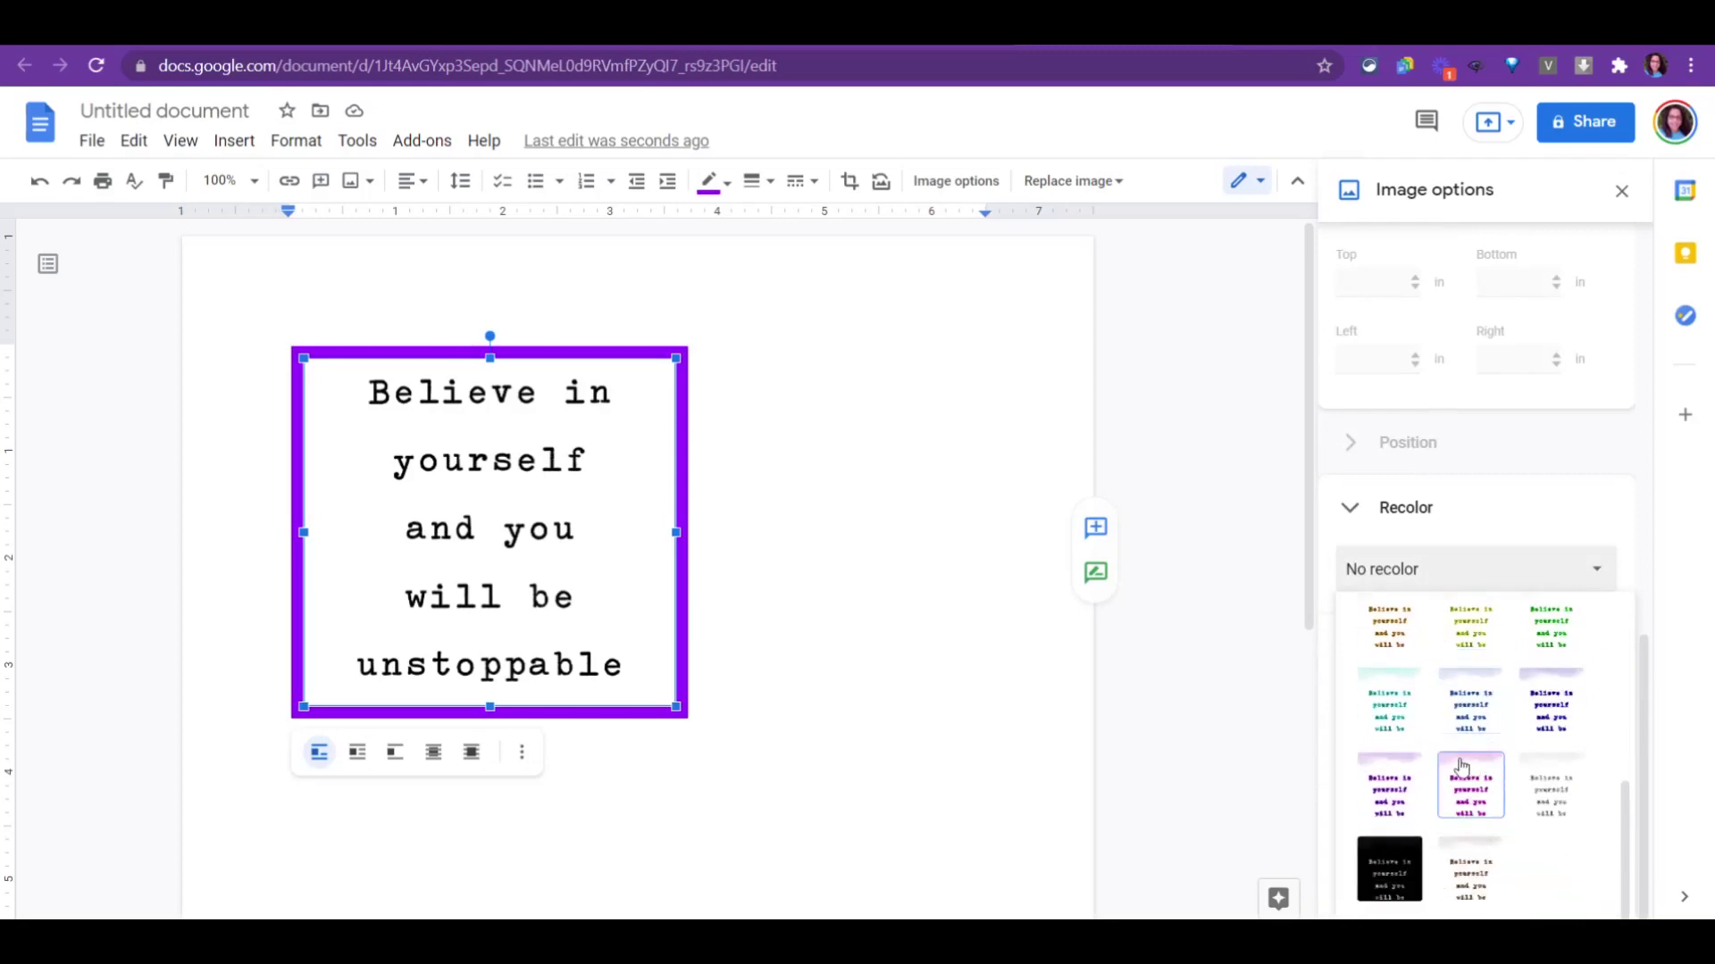
pyautogui.scroll(3, 1461, 766)
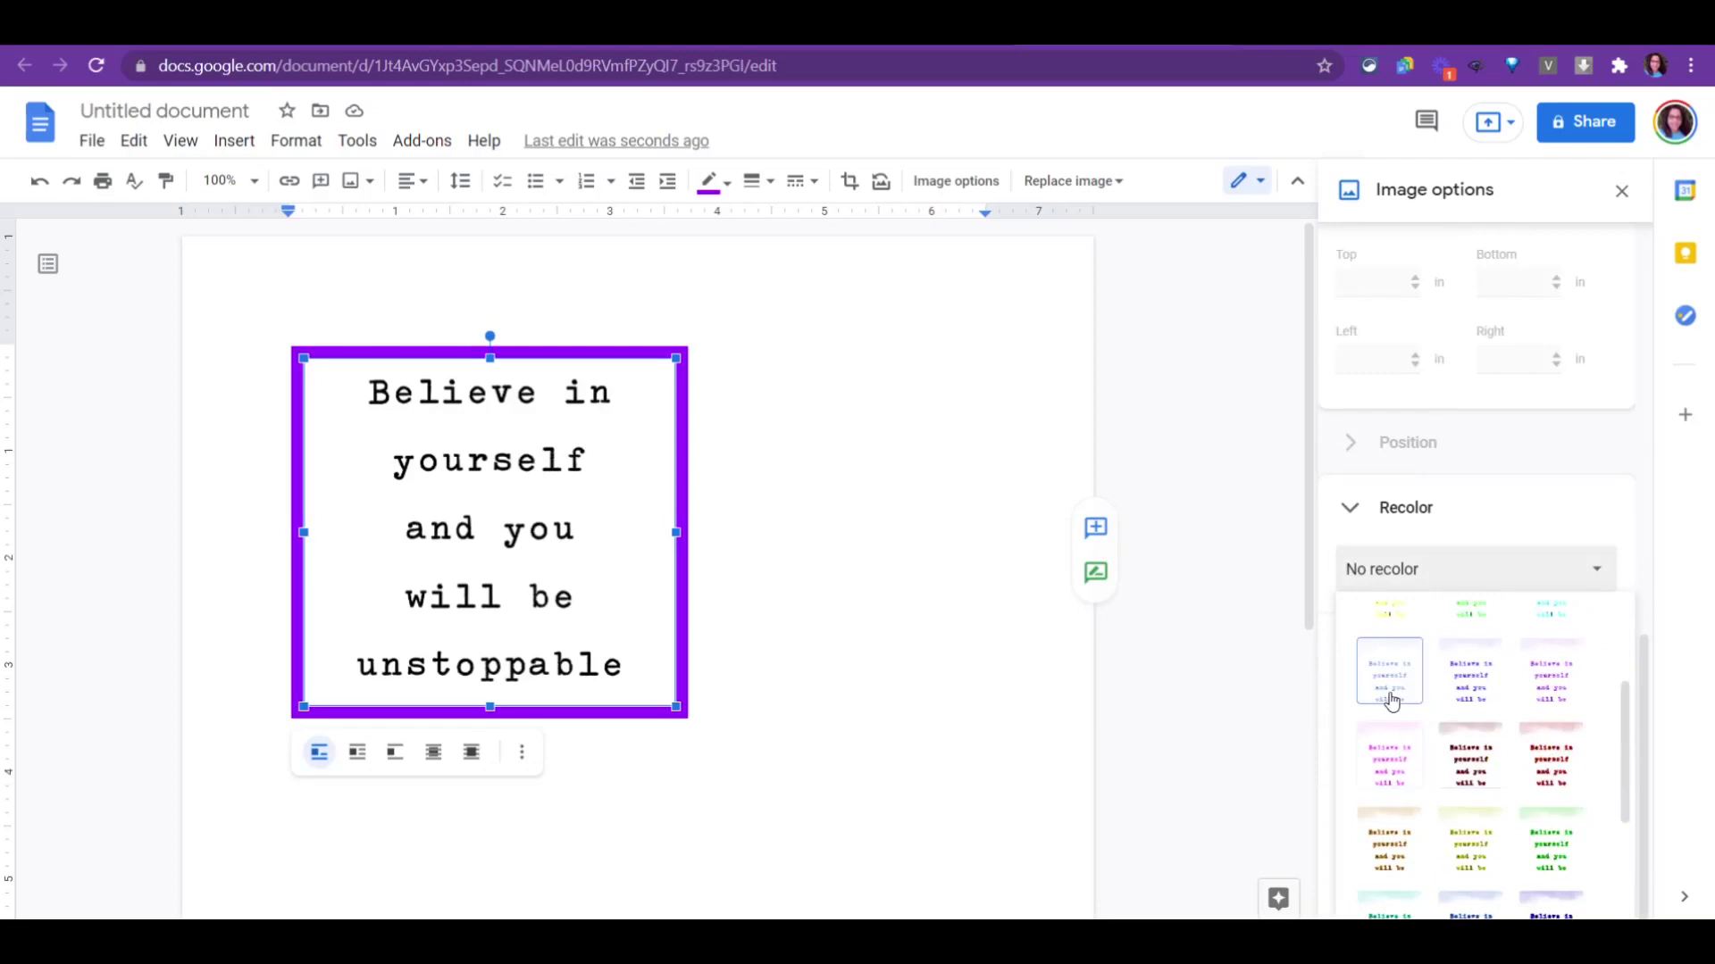
pyautogui.click(1389, 671)
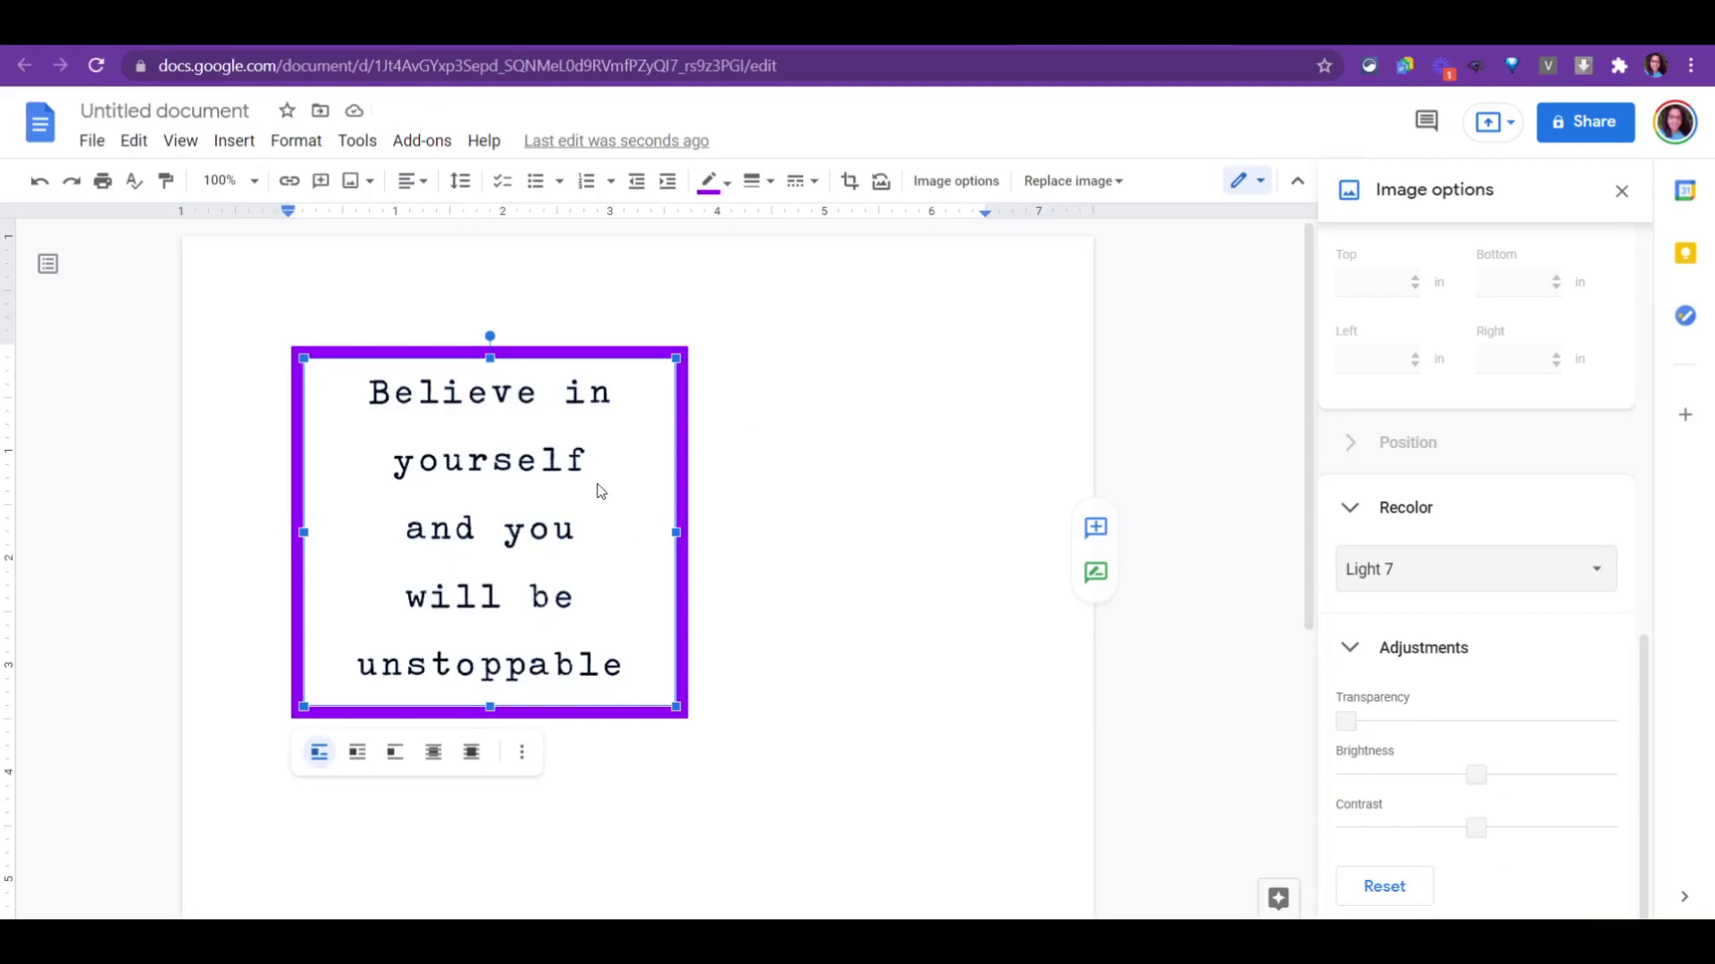
# Delete the purple-bordered quote image and insert a fresh copy of the original image from the computer
pyautogui.press('Delete')
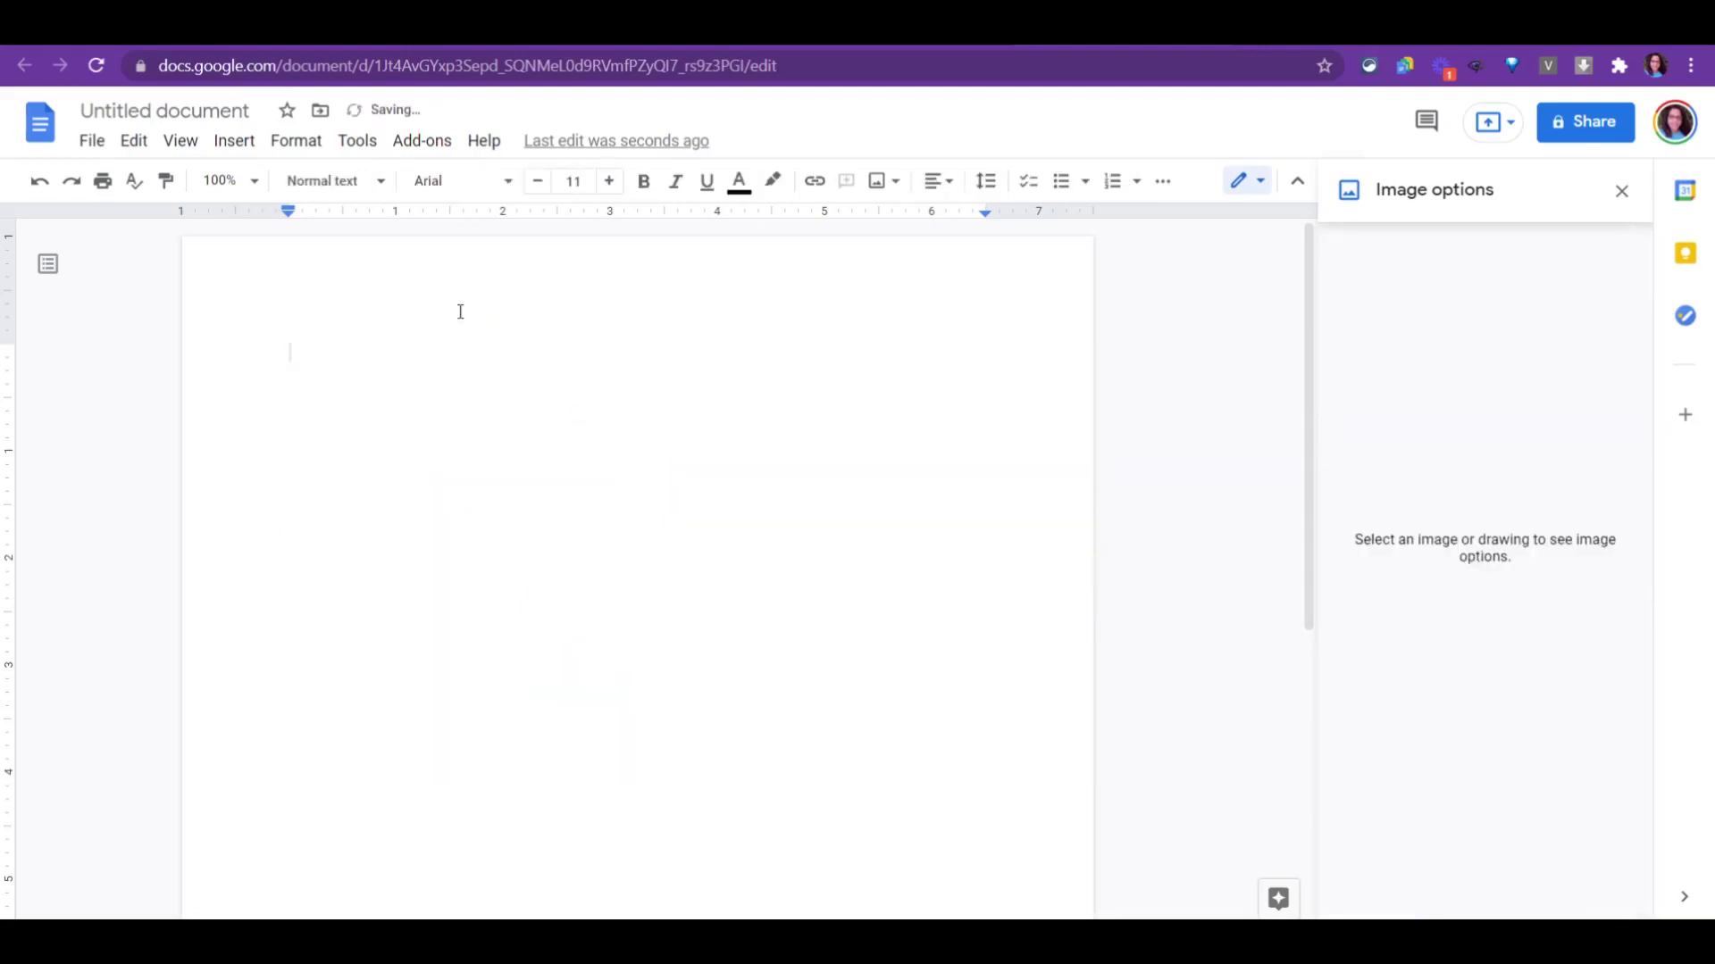
pyautogui.click(234, 143)
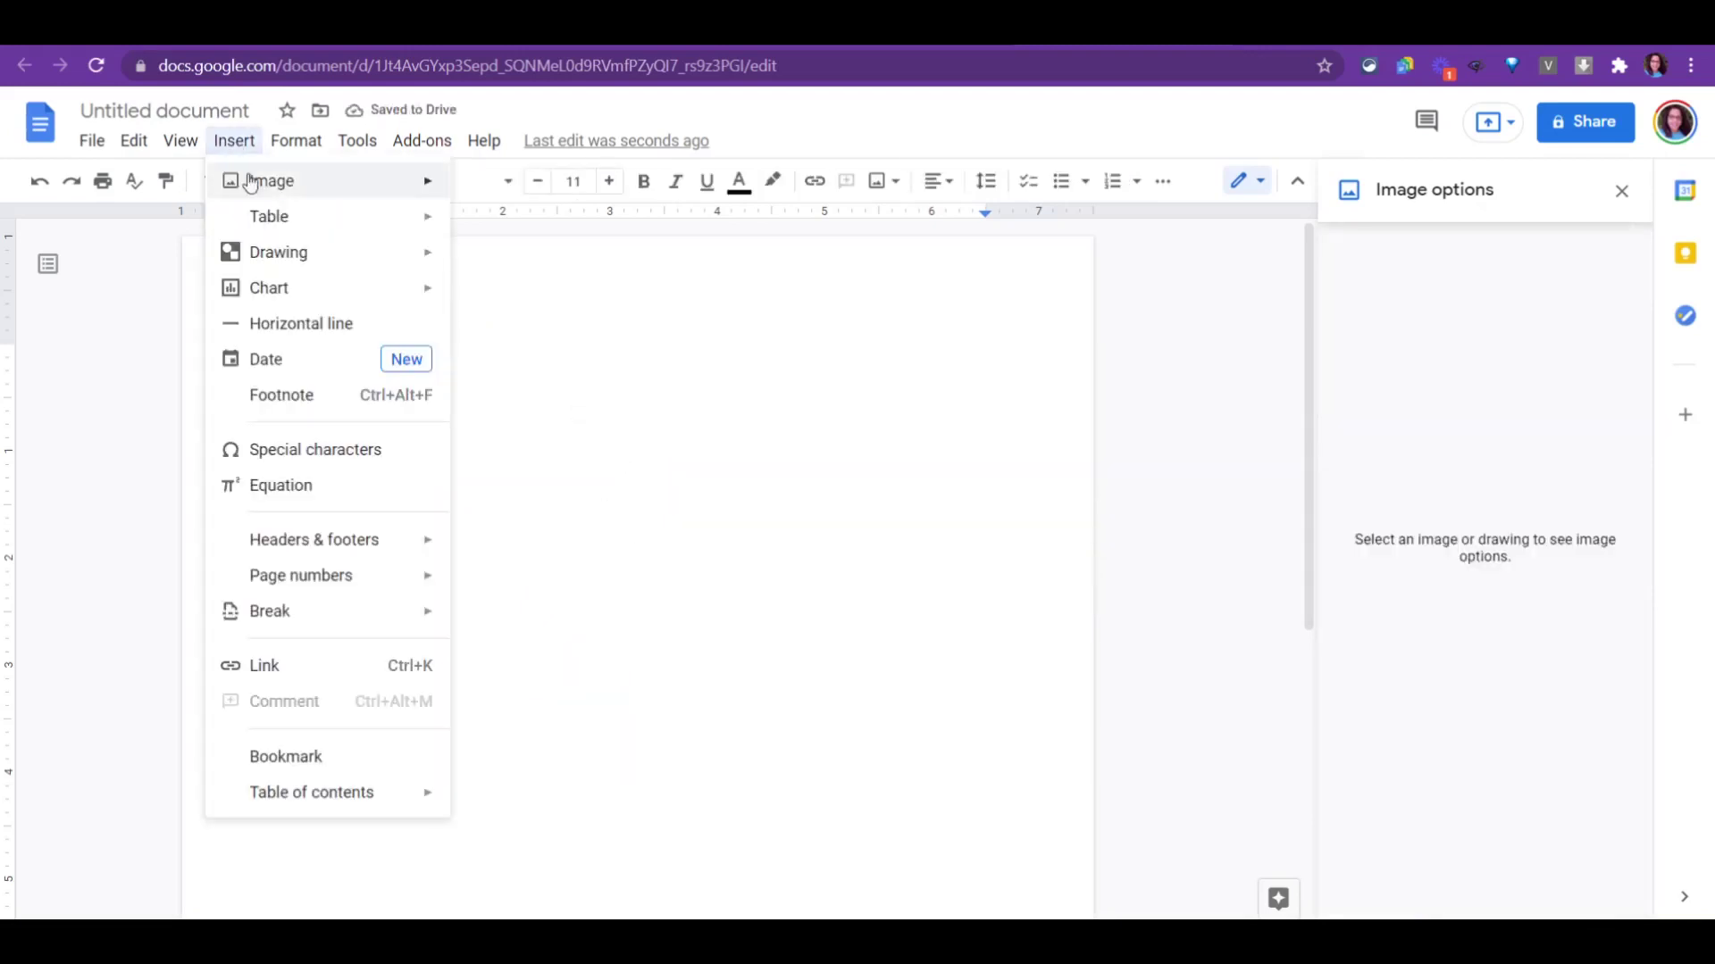
pyautogui.moveTo(268, 179)
pyautogui.click(509, 189)
pyautogui.scroll(-5, 490, 463)
pyautogui.doubleClick(441, 367)
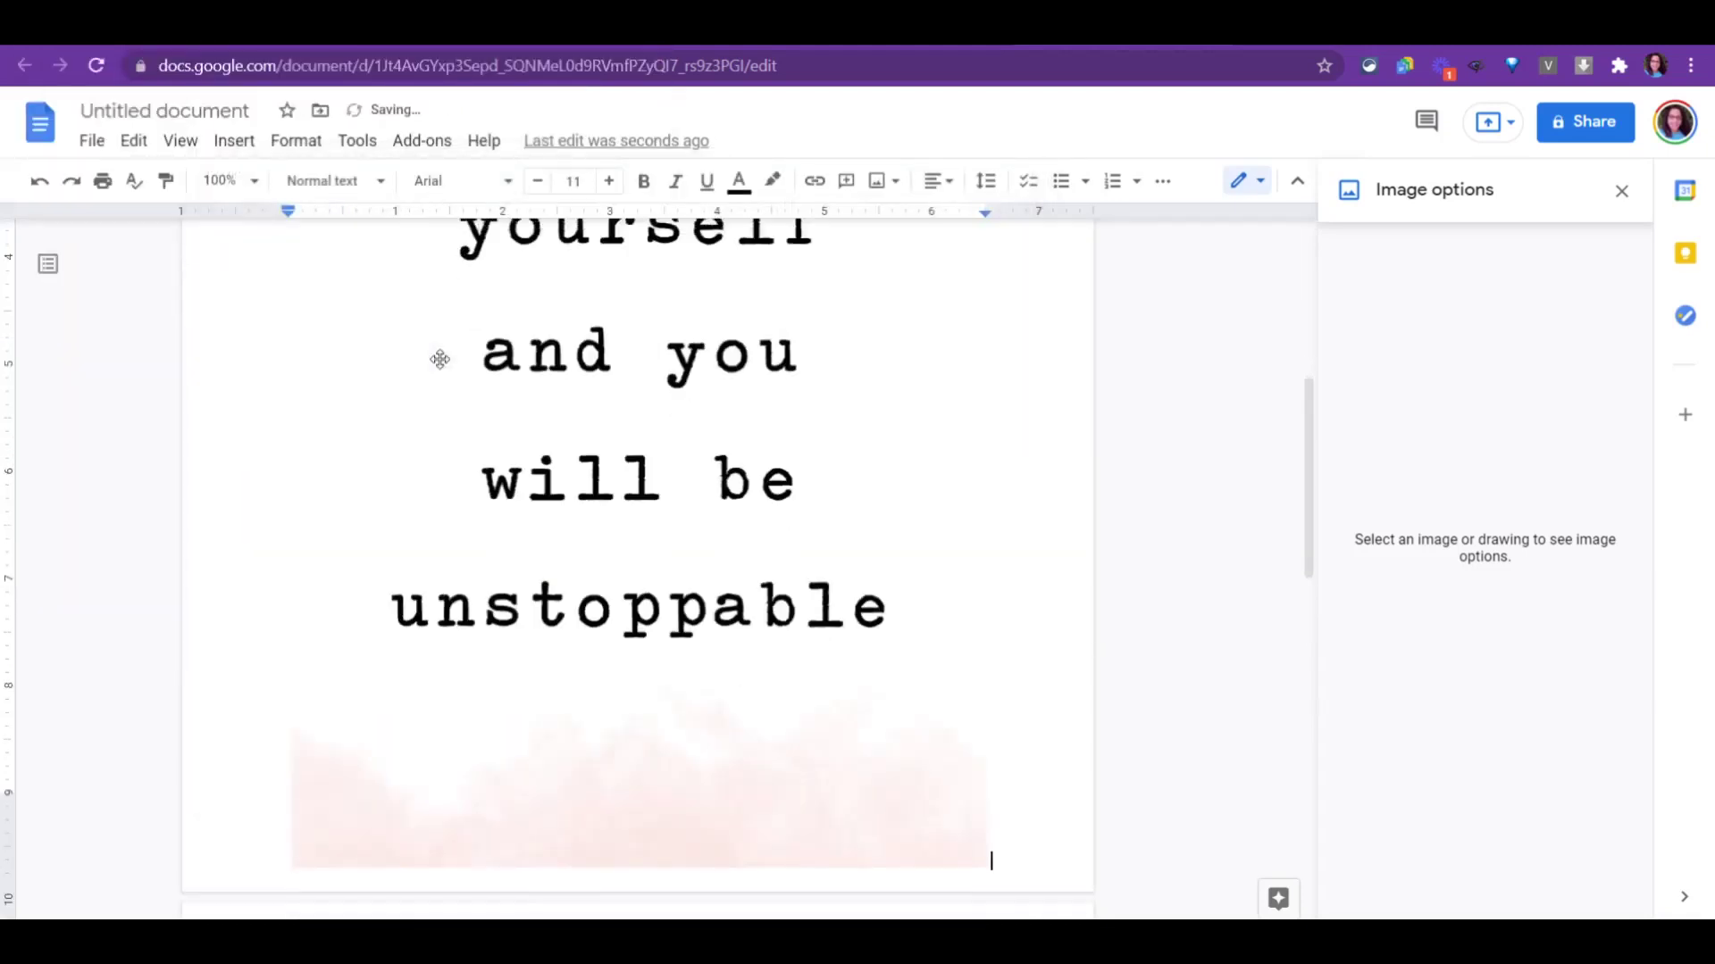
# Shrink the new quote image proportionally to about 3.43 by 5.14 inches
pyautogui.scroll(3, 805, 521)
pyautogui.click(850, 704)
pyautogui.scroll(-3, 920, 803)
pyautogui.moveTo(989, 857); pyautogui.dragTo(711, 483)
pyautogui.scroll(3, 723, 630)
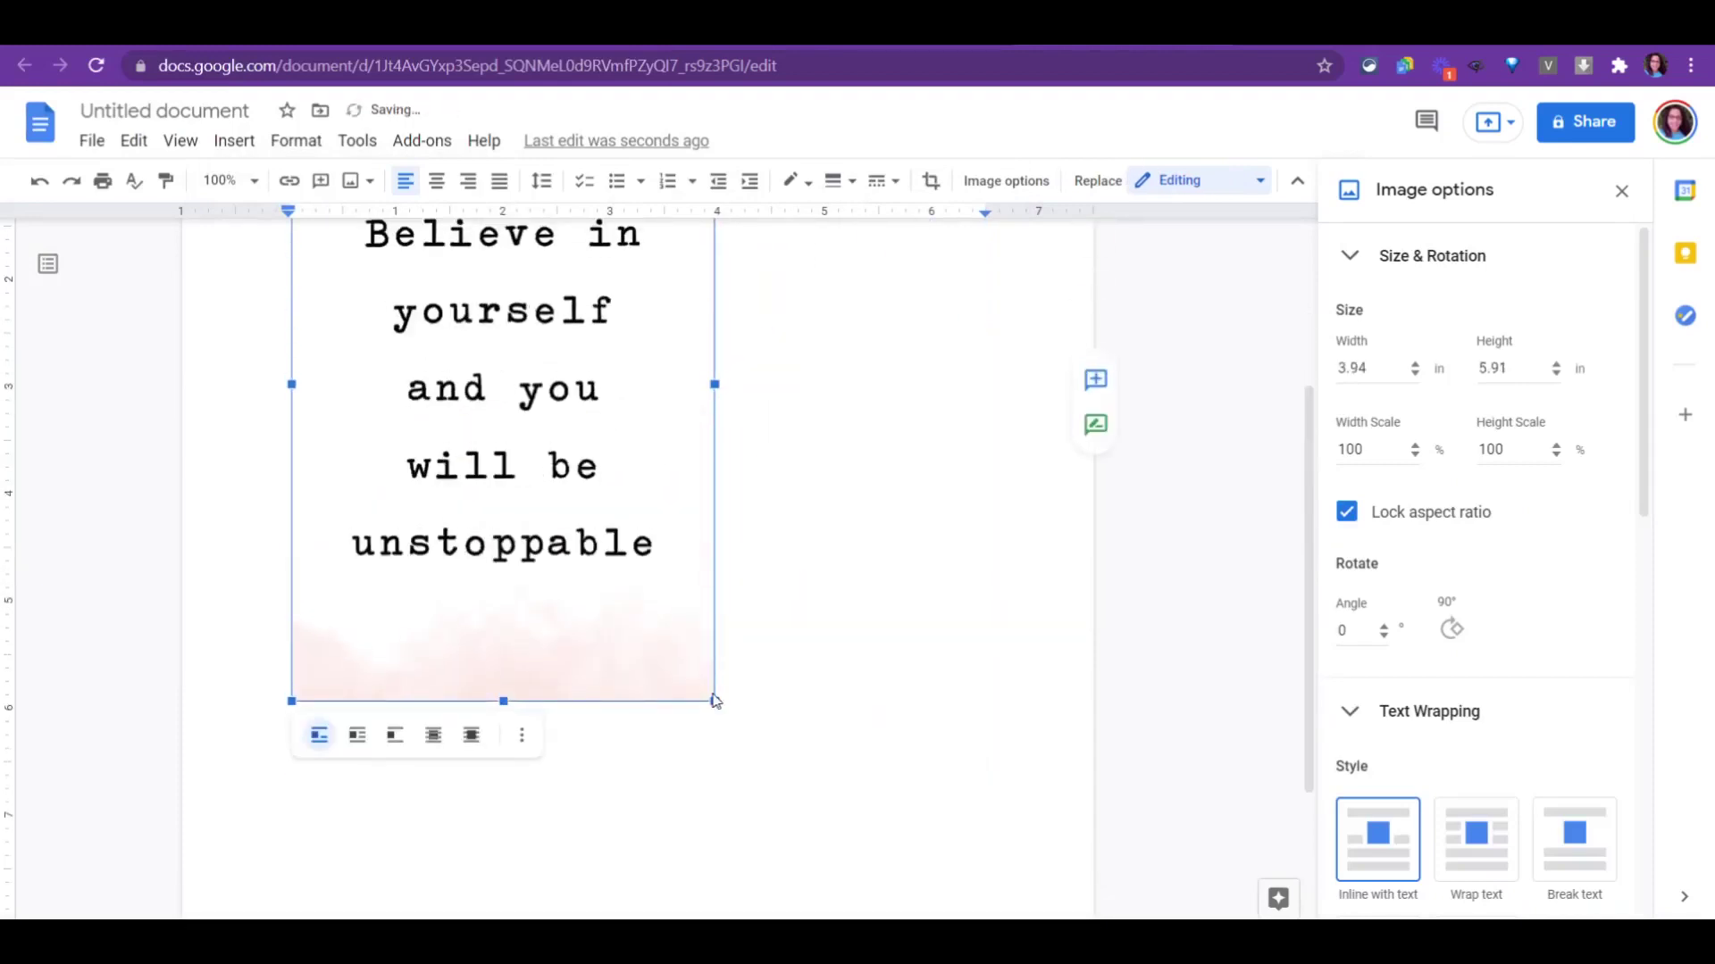
pyautogui.moveTo(711, 698); pyautogui.dragTo(658, 613)
pyautogui.scroll(3, 647, 613)
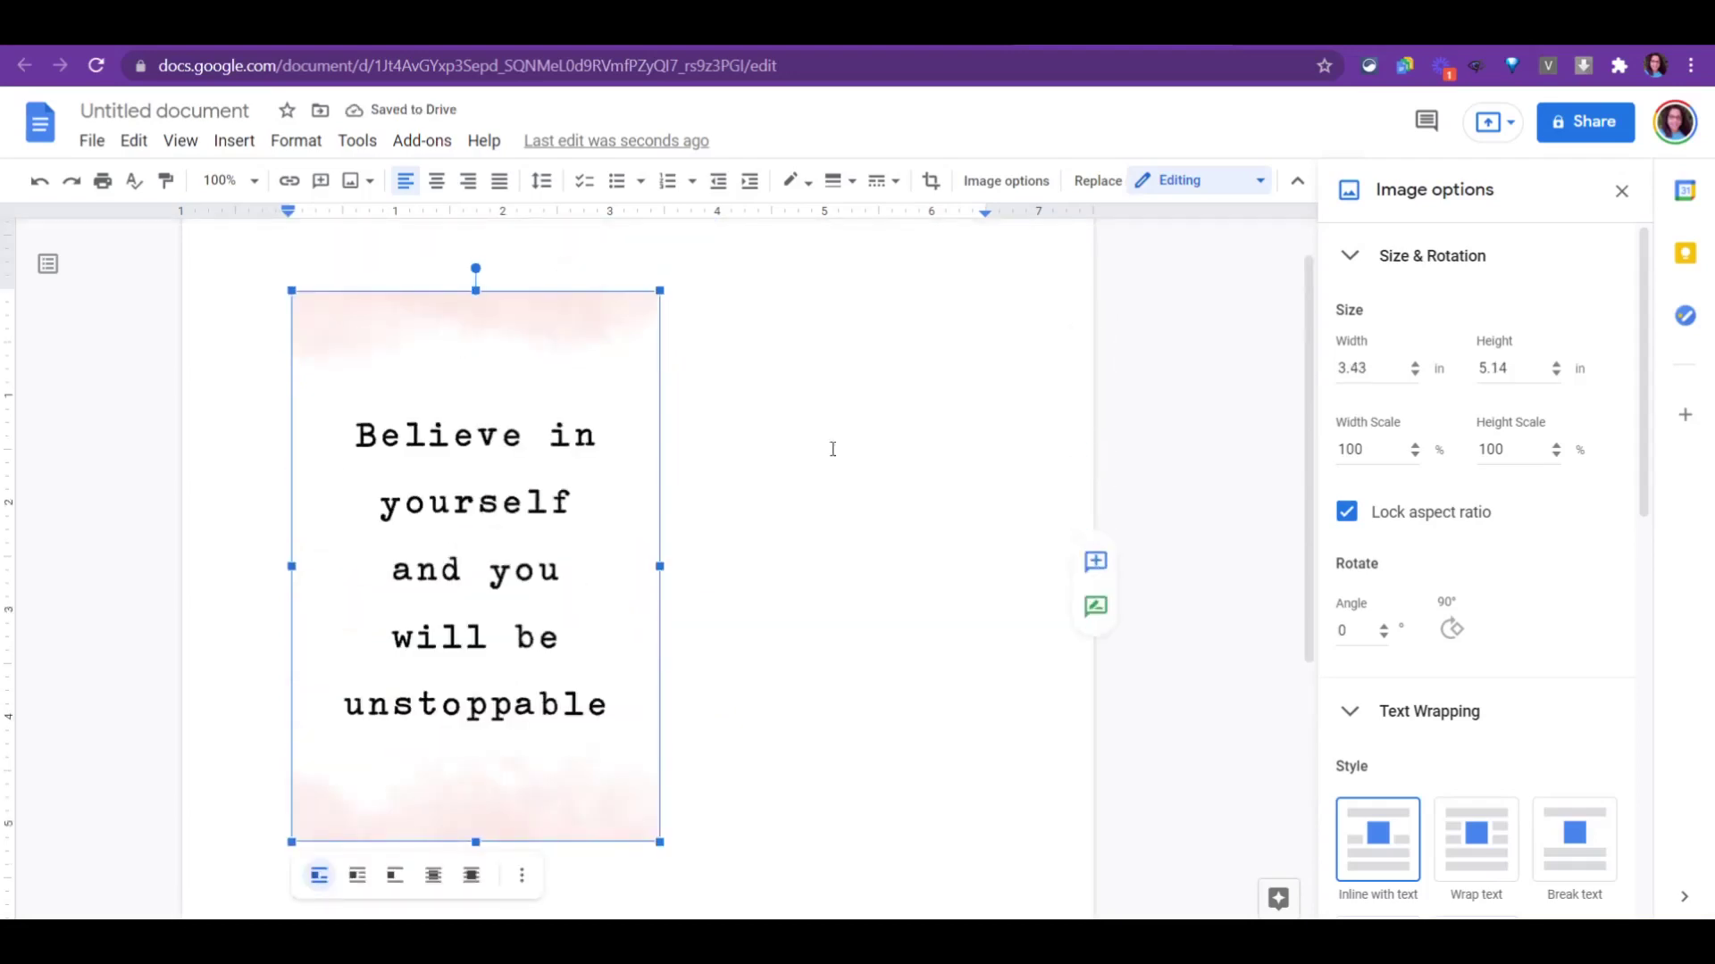
# Try the Light 1 recolor preset on the quote image, then deselect and reselect the image
pyautogui.scroll(-10, 1473, 714)
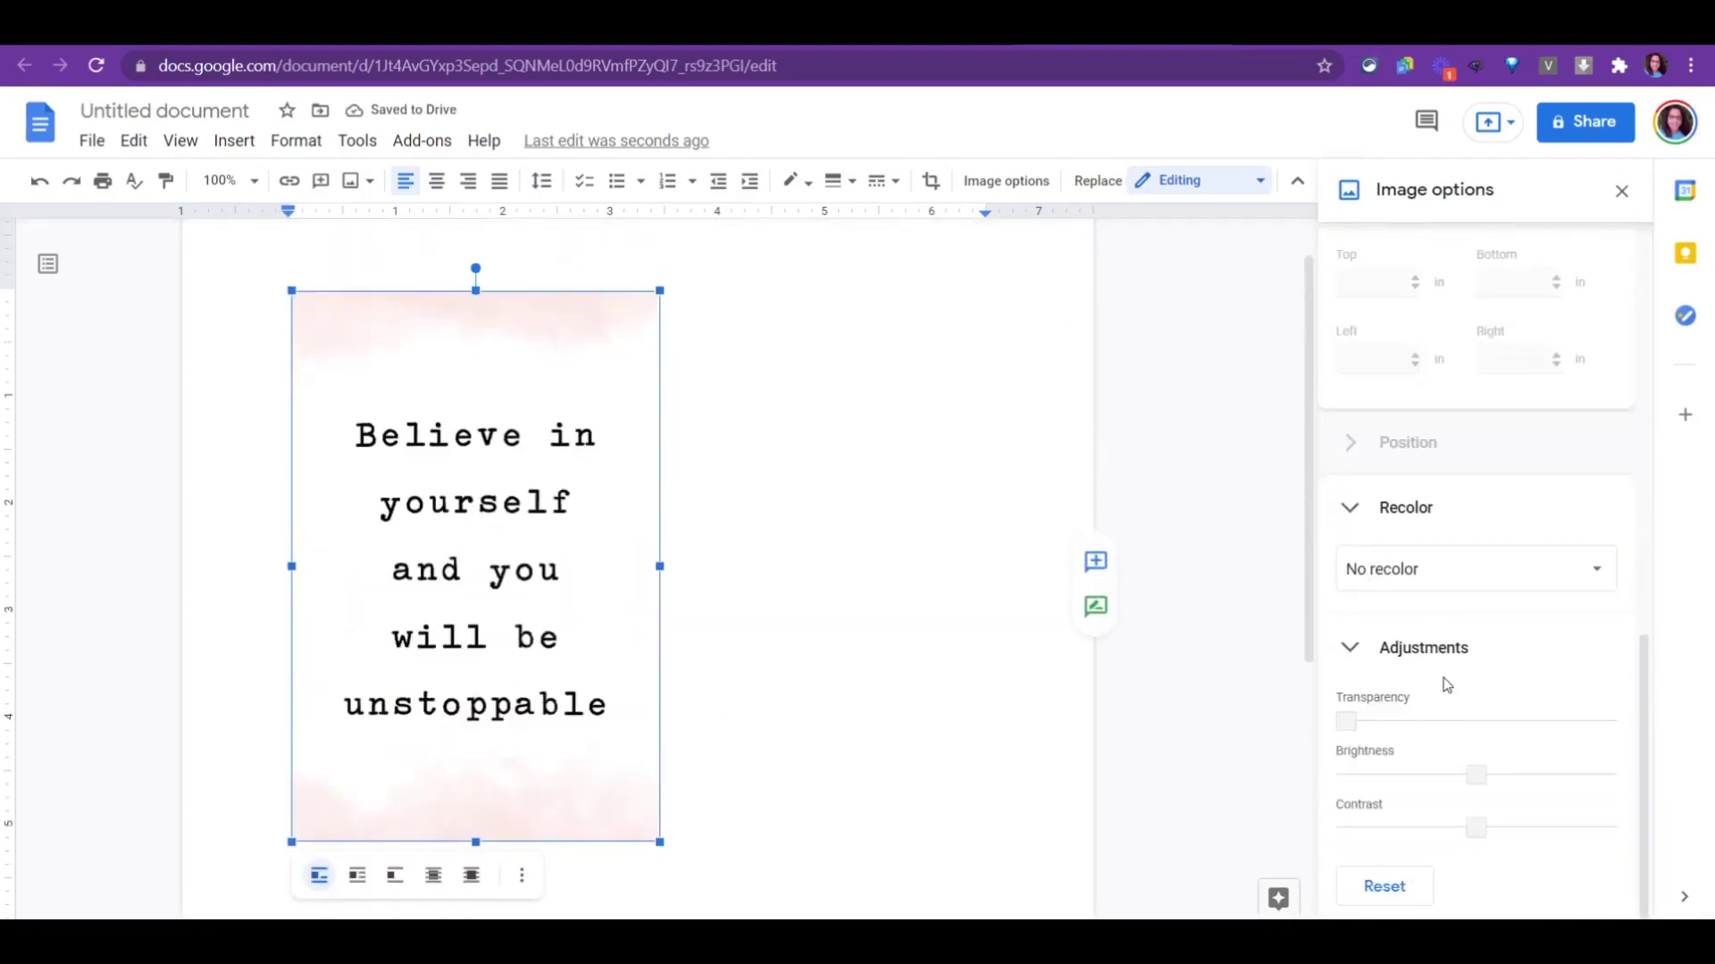
pyautogui.click(1448, 596)
pyautogui.click(1387, 693)
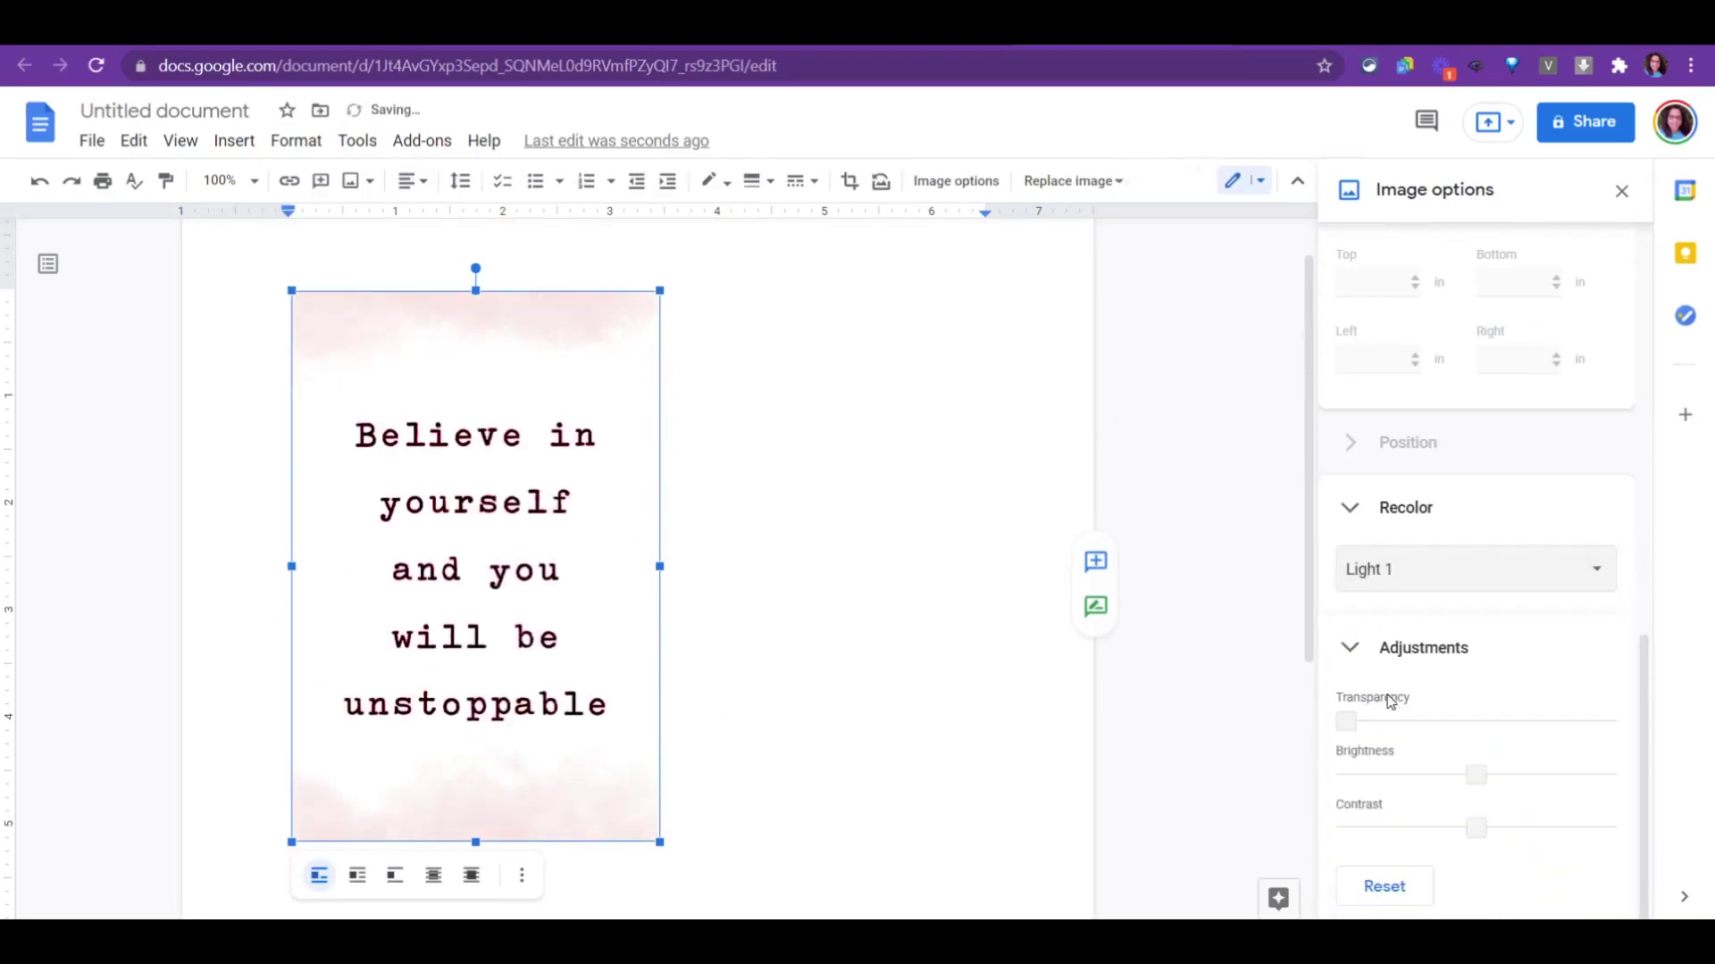
pyautogui.click(1459, 567)
pyautogui.click(1390, 699)
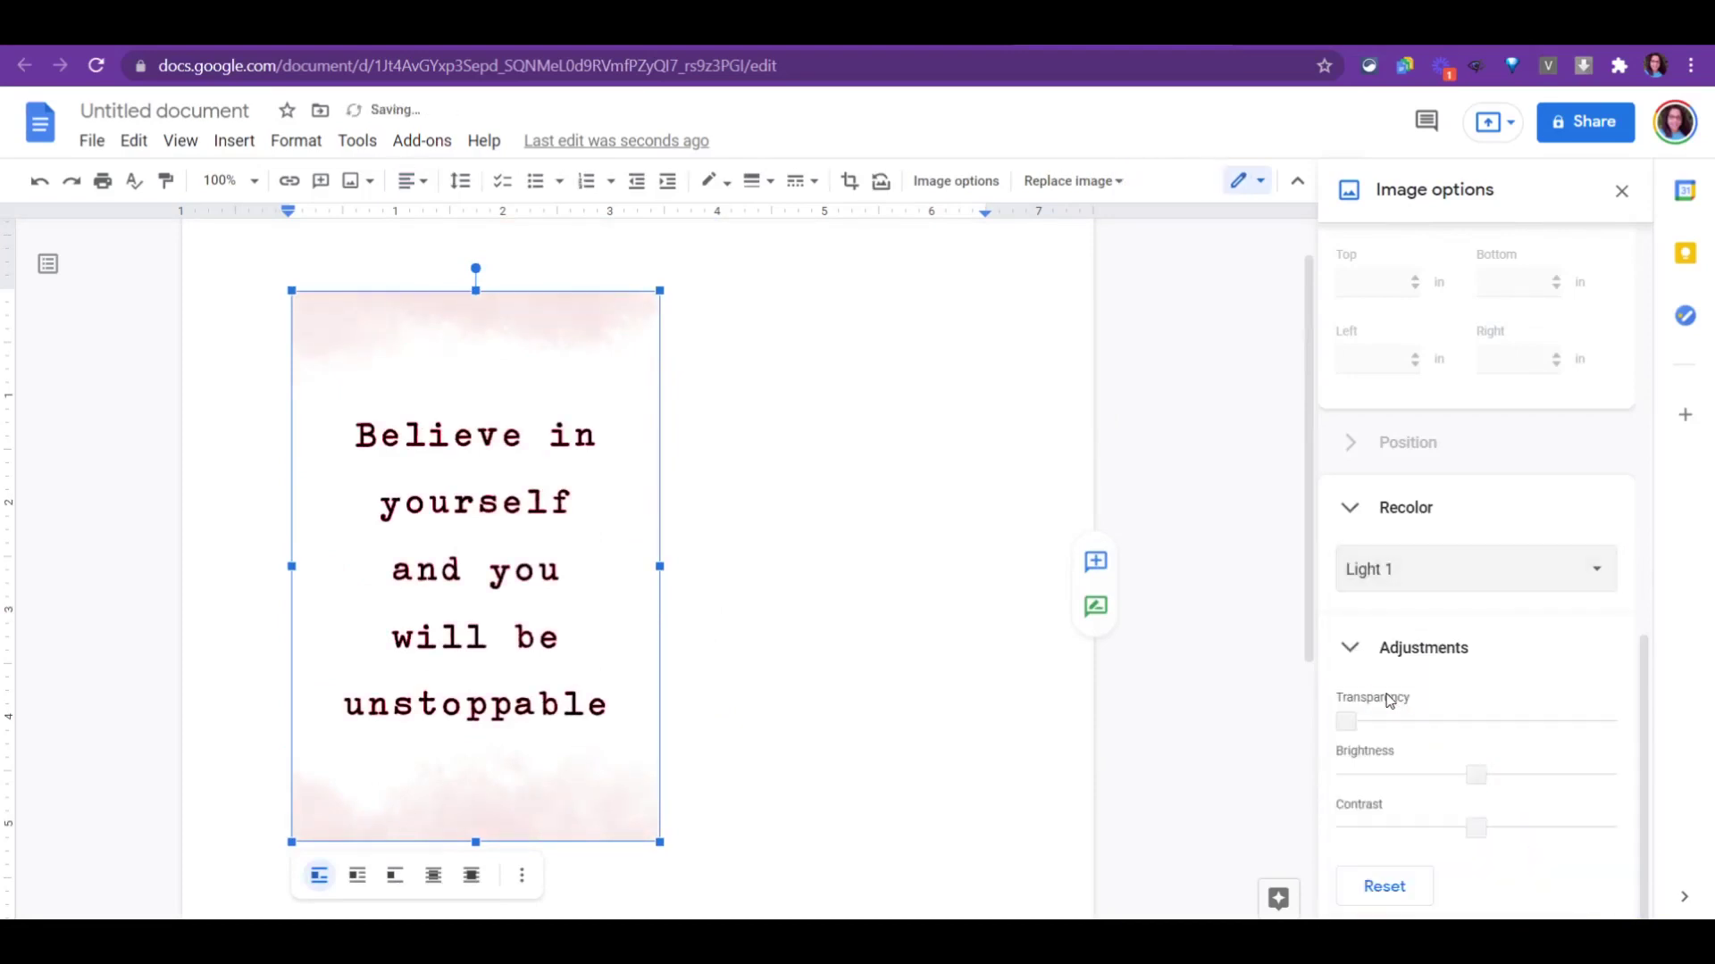
pyautogui.doubleClick(486, 509)
pyautogui.press('Escape')
pyautogui.click(799, 508)
pyautogui.click(517, 500)
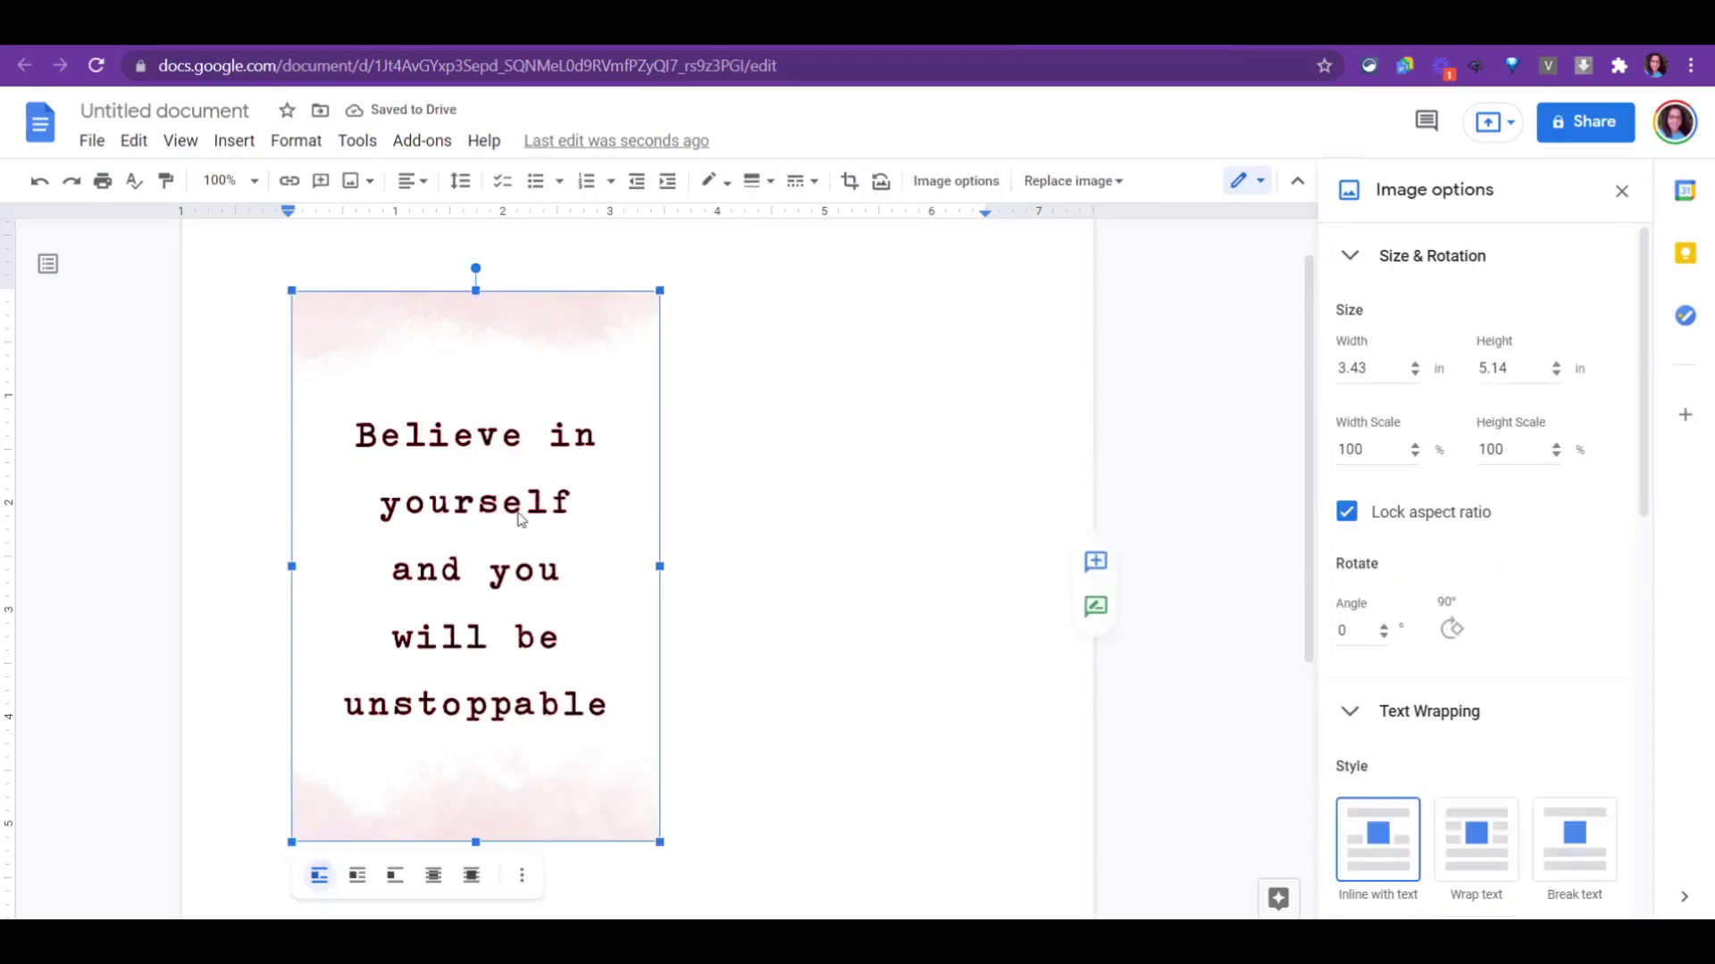
# Try a yellow-toned recolor preset on the quote image, followed by the Light 9 preset
pyautogui.scroll(-10, 1581, 706)
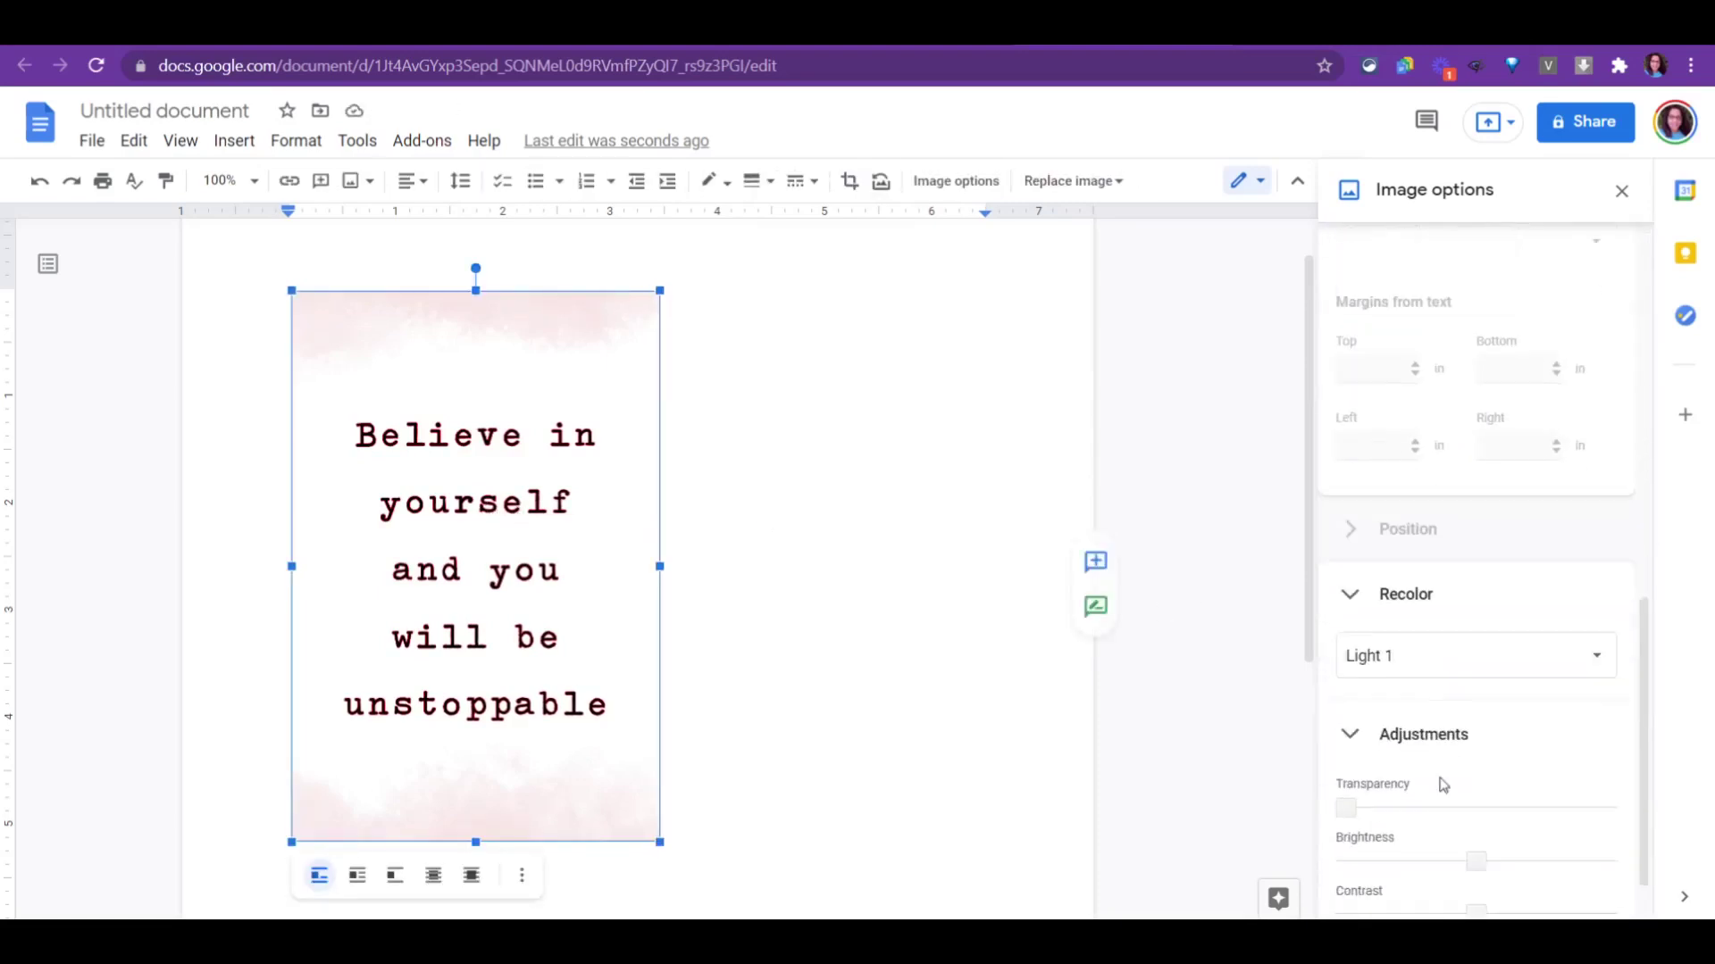
pyautogui.click(1429, 659)
pyautogui.scroll(-2, 1420, 714)
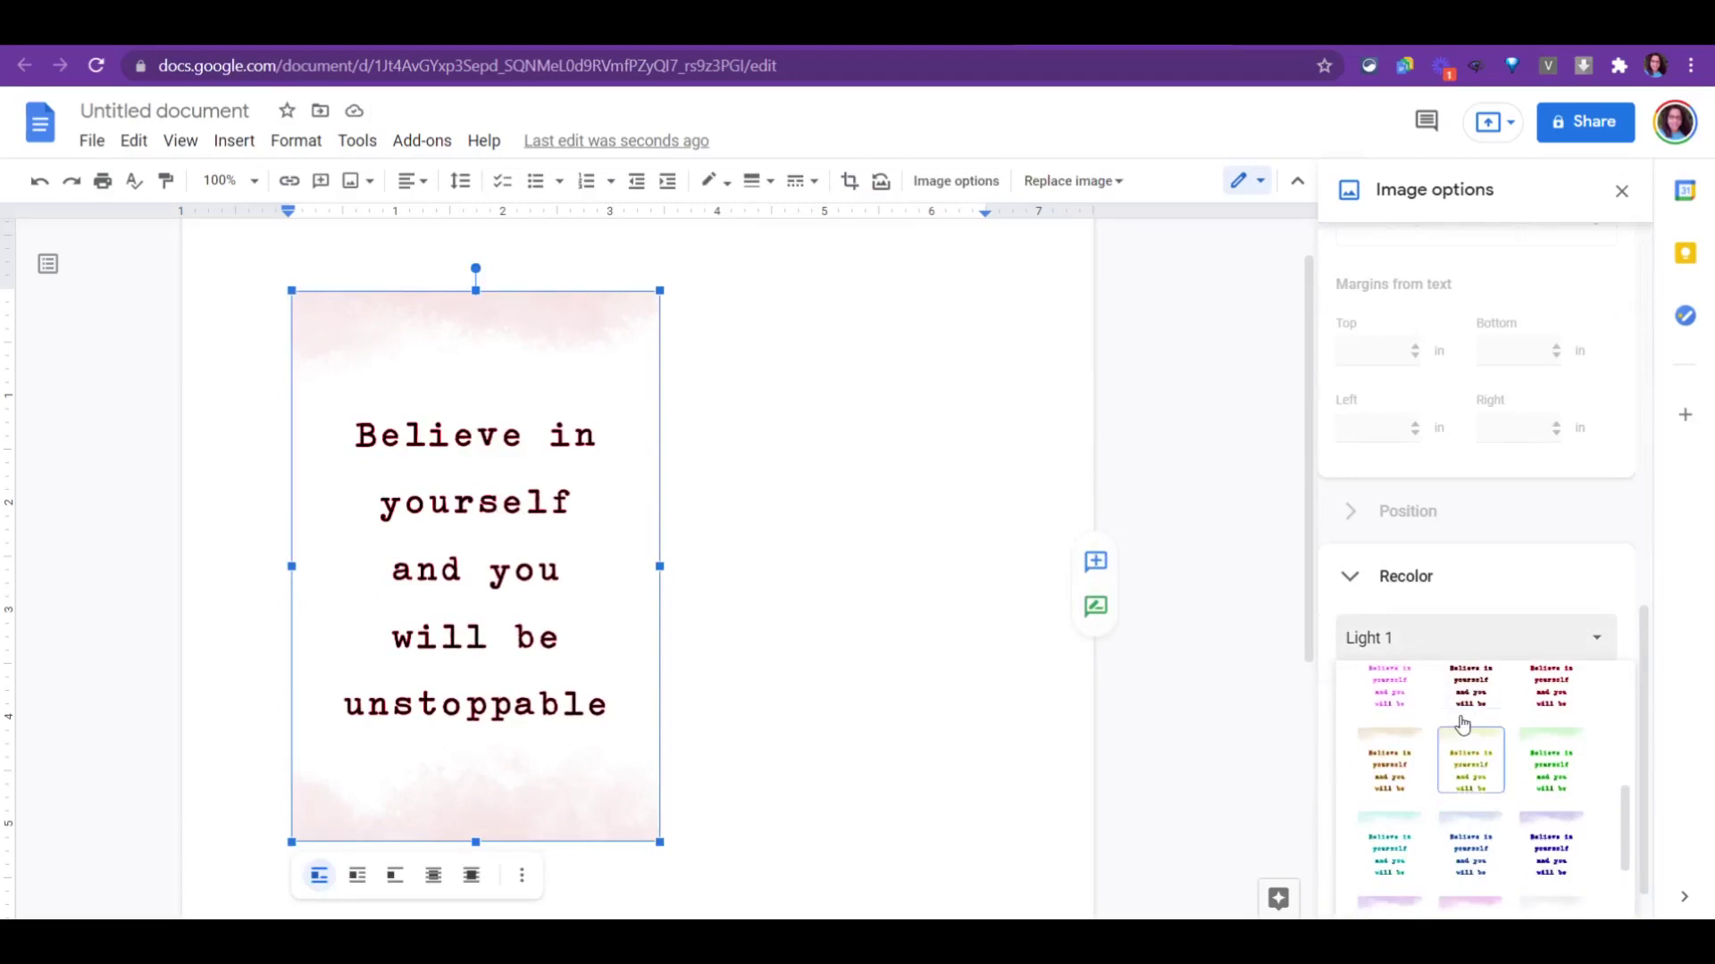
pyautogui.click(1468, 766)
pyautogui.click(1577, 648)
pyautogui.scroll(-2, 1562, 705)
pyautogui.click(1557, 740)
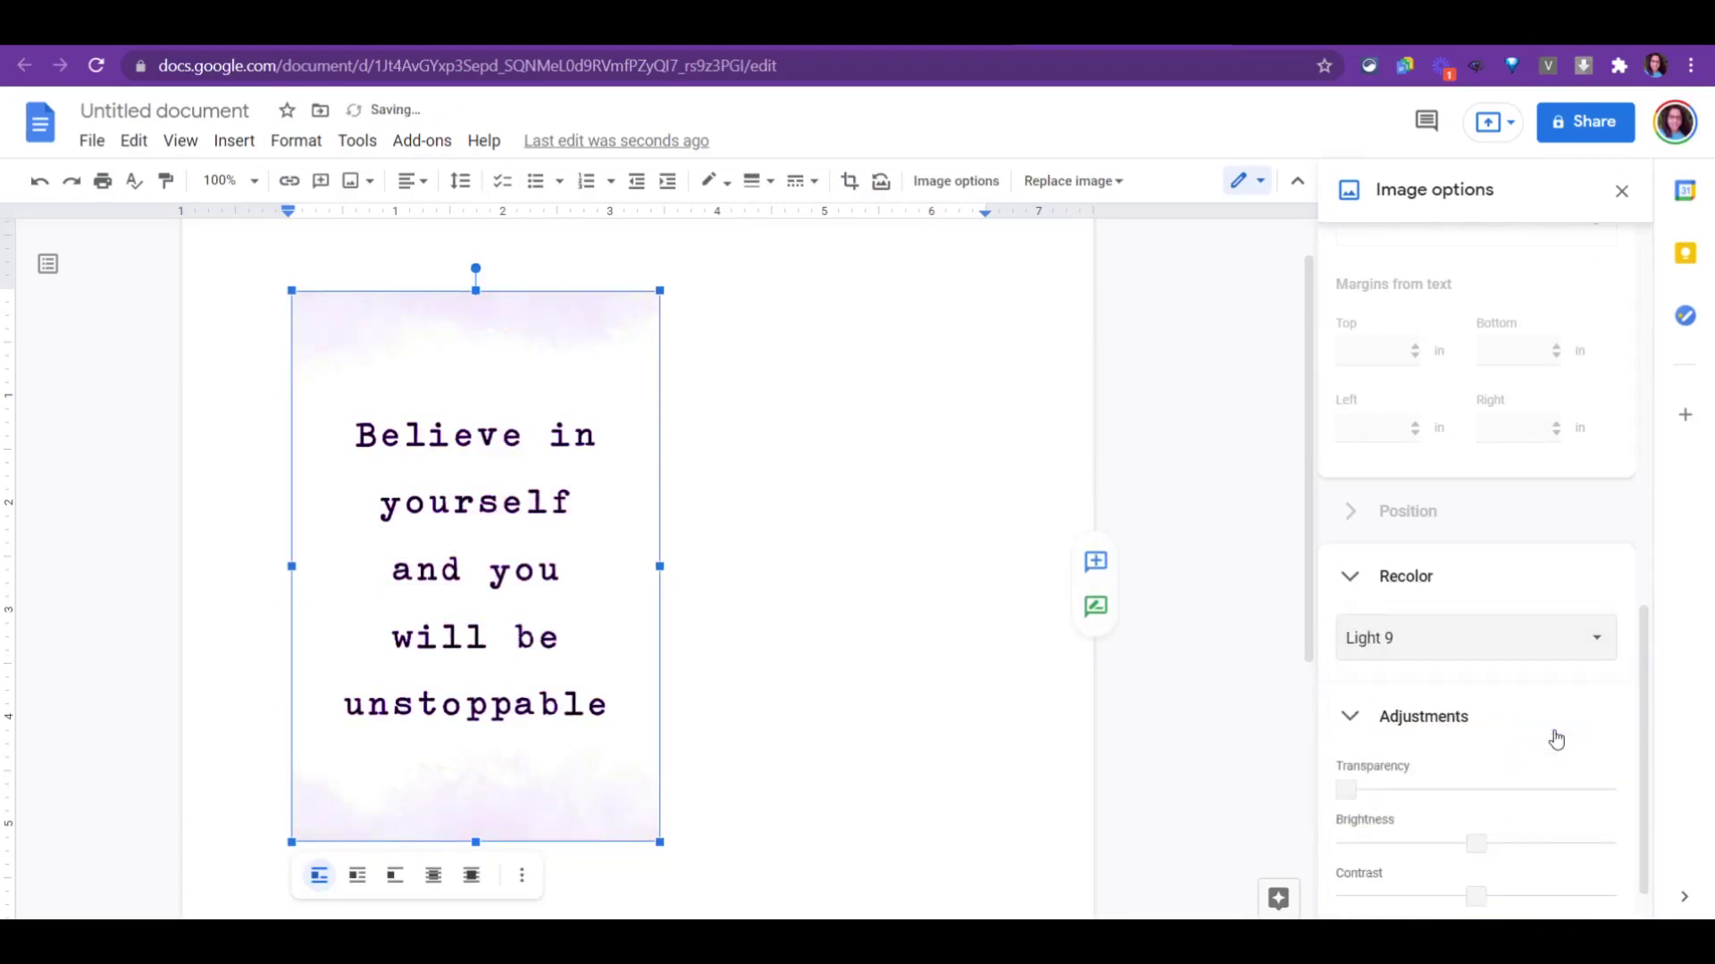
# Try a near-black recolor preset on the quote image, followed by the Negative preset
pyautogui.click(1592, 651)
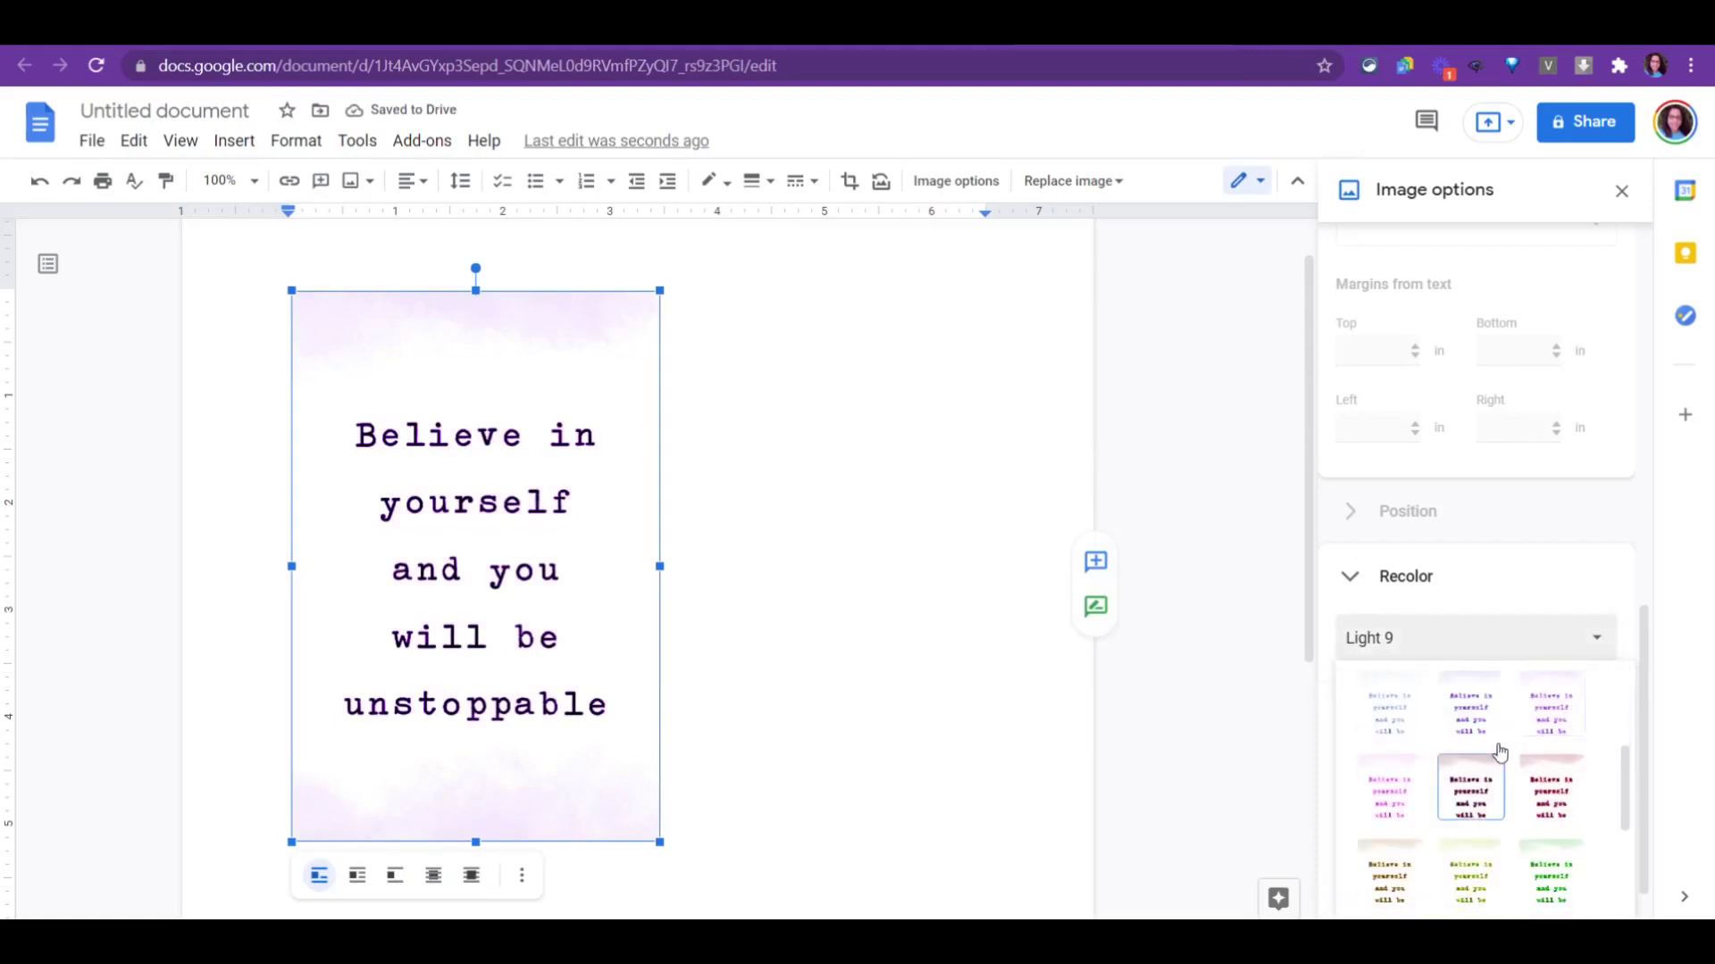
pyautogui.click(1469, 790)
pyautogui.click(1572, 648)
pyautogui.scroll(-3, 1519, 716)
pyautogui.click(1390, 857)
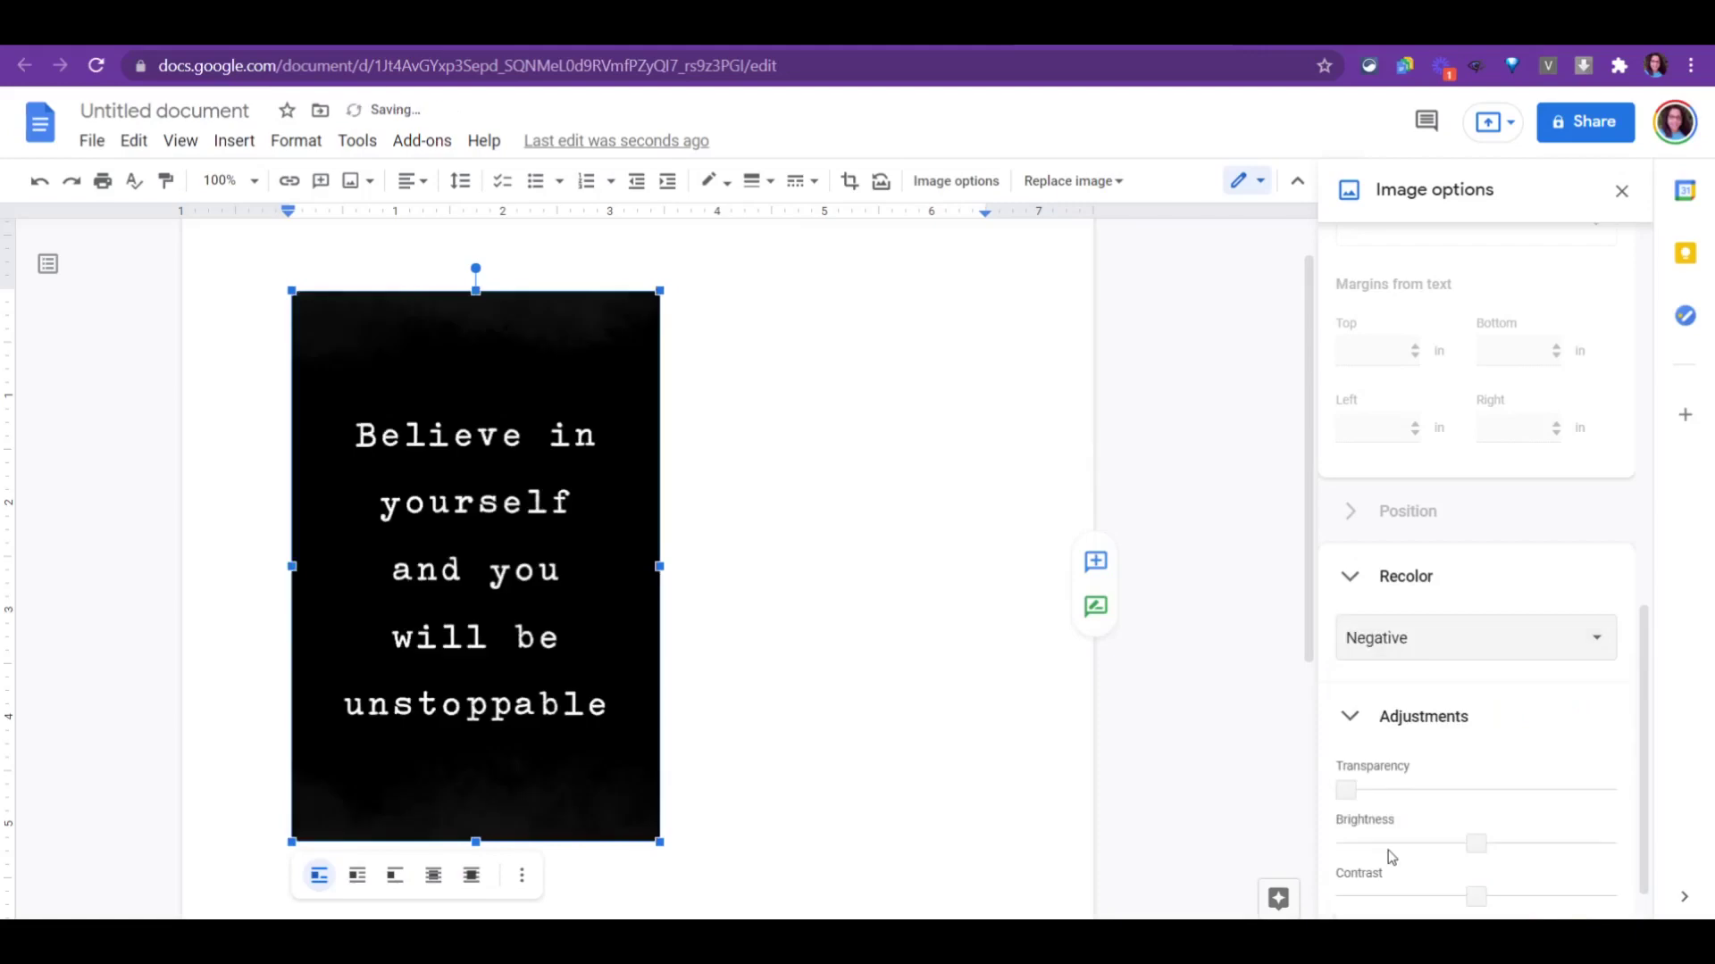
# Recolor the quote image with the green Dark 5 preset and deselect the image
pyautogui.click(1599, 638)
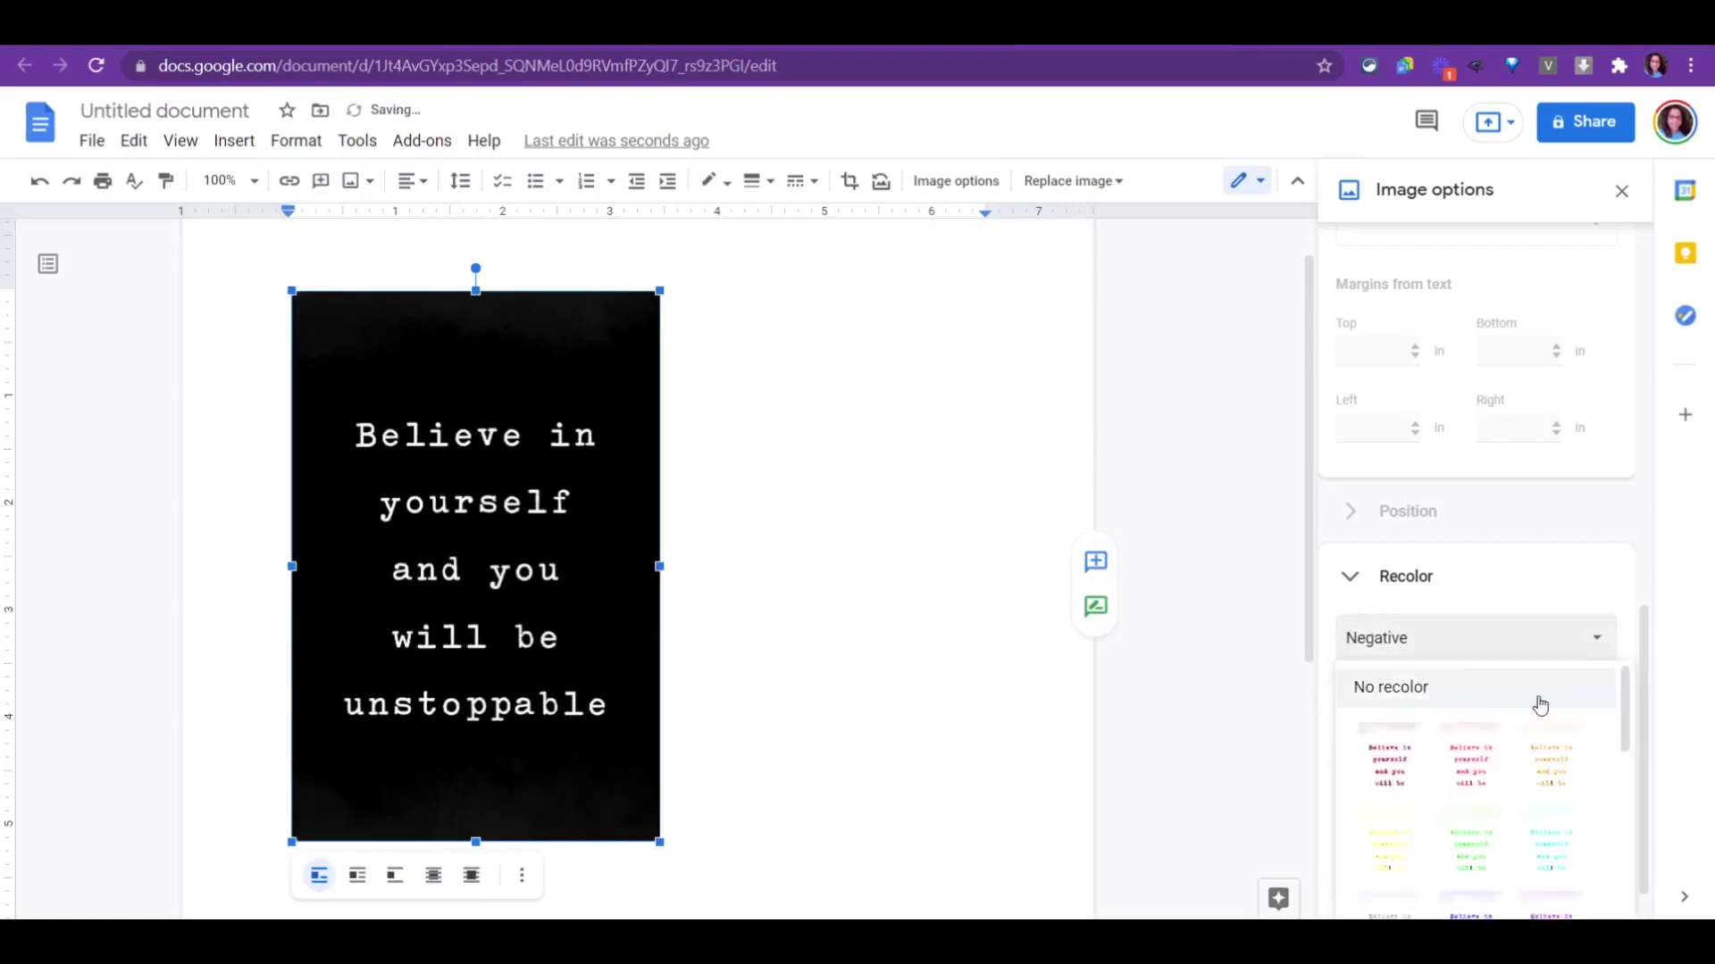
pyautogui.scroll(-2, 1531, 723)
pyautogui.scroll(-2, 1545, 785)
pyautogui.click(1545, 782)
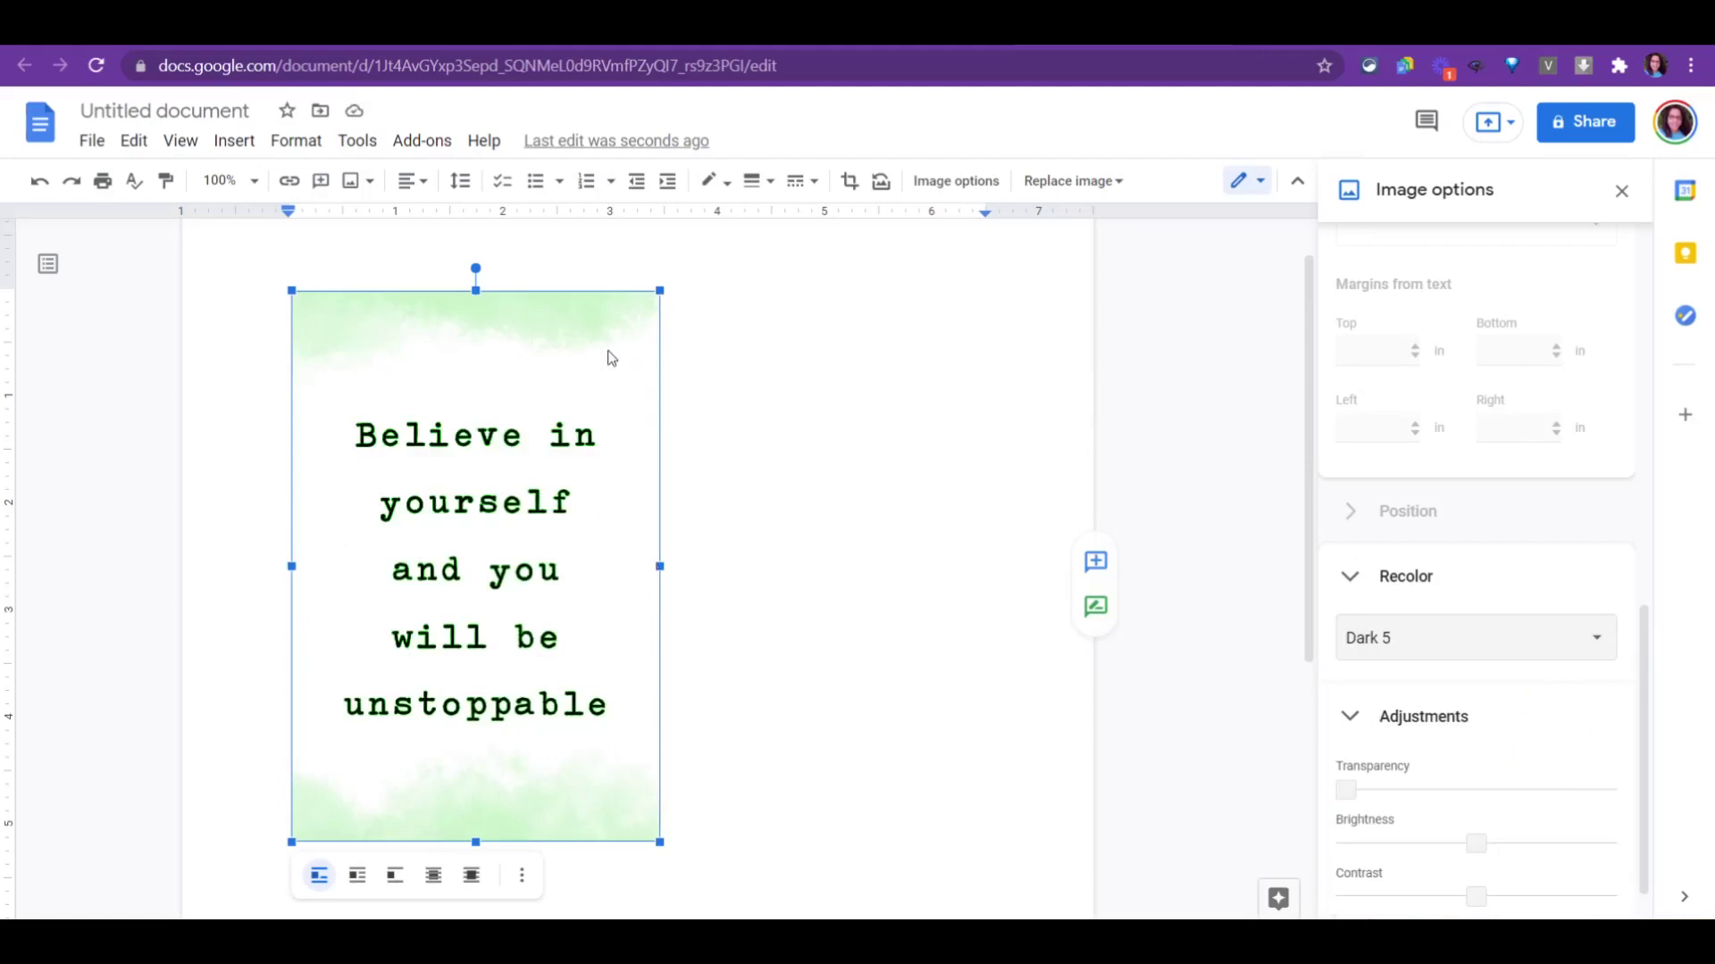
pyautogui.click(1512, 651)
pyautogui.scroll(-3, 1478, 723)
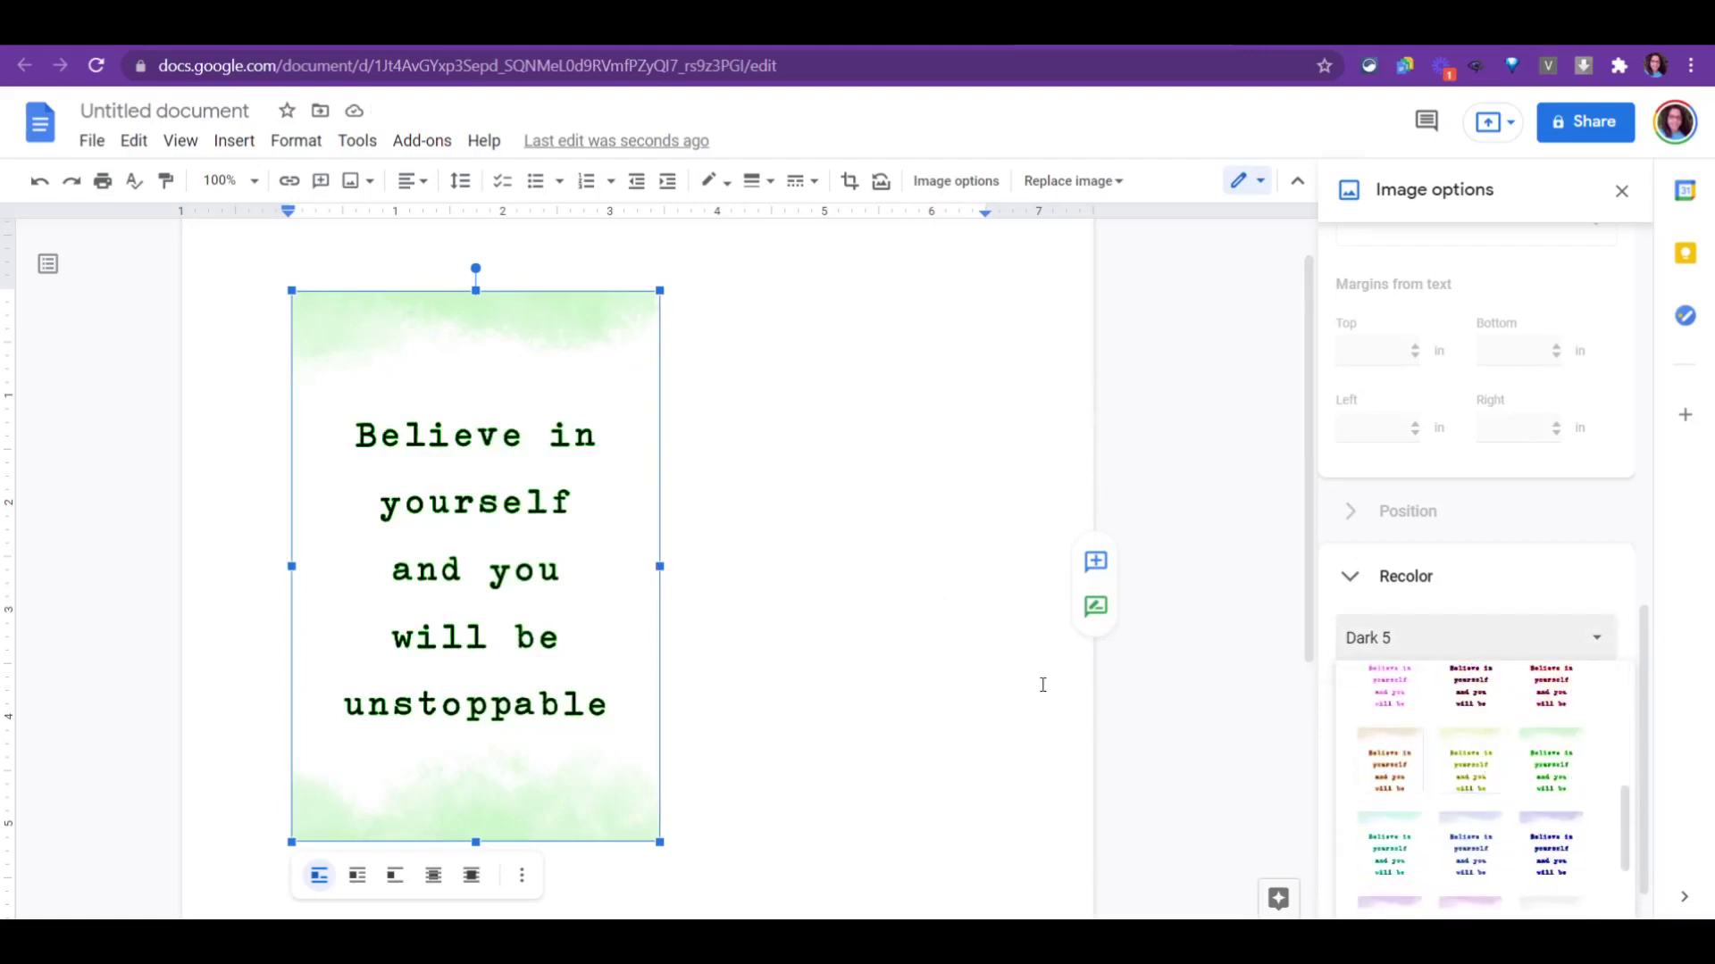
pyautogui.click(898, 636)
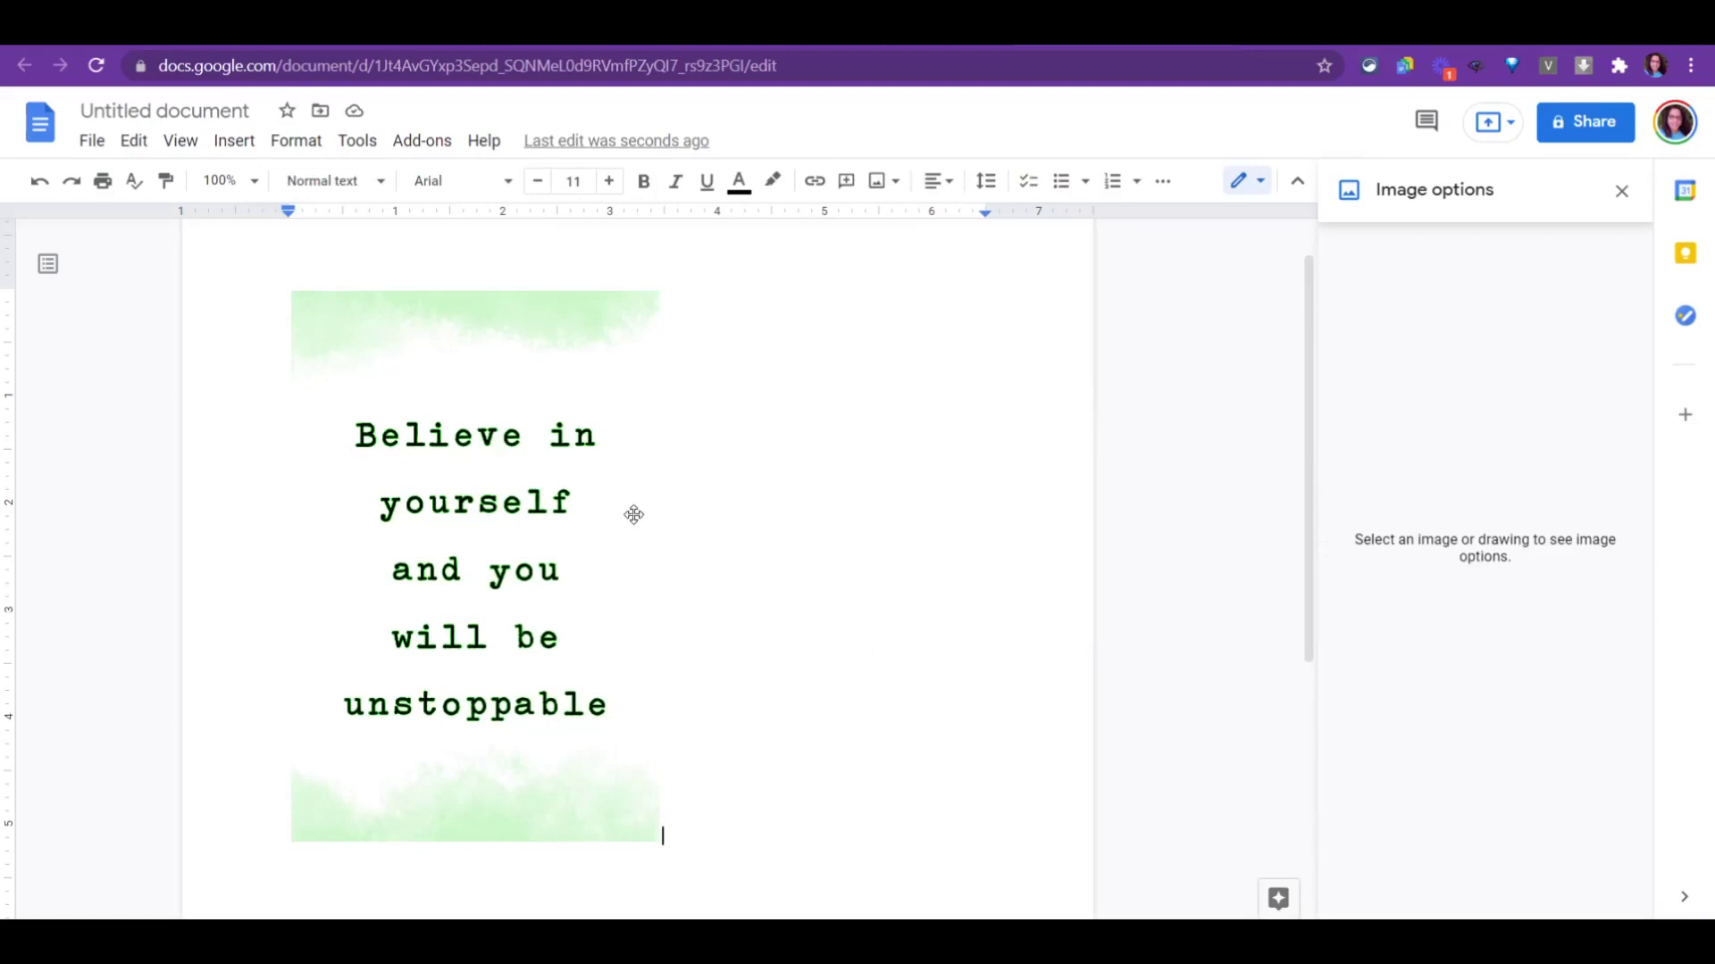
# Enlarge the green quote image proportionally to about 3.79 by 5.67 inches and deselect it
pyautogui.click(656, 752)
pyautogui.moveTo(660, 841); pyautogui.dragTo(698, 898)
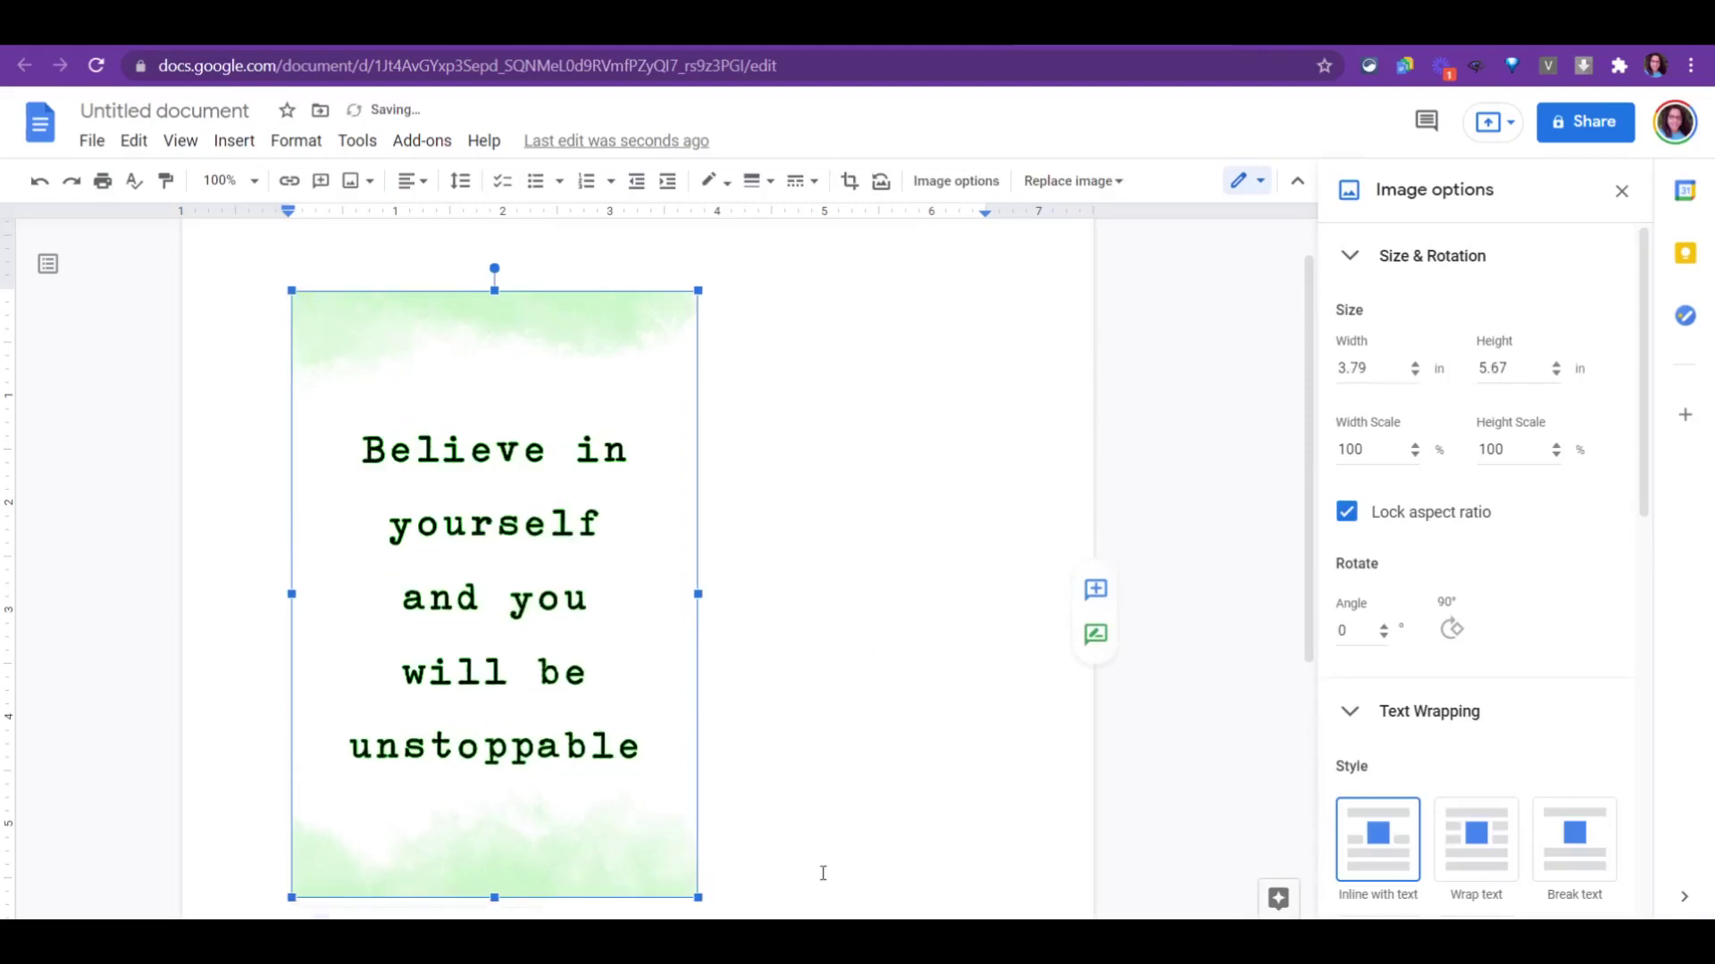
pyautogui.click(858, 819)
pyautogui.scroll(1, 858, 819)
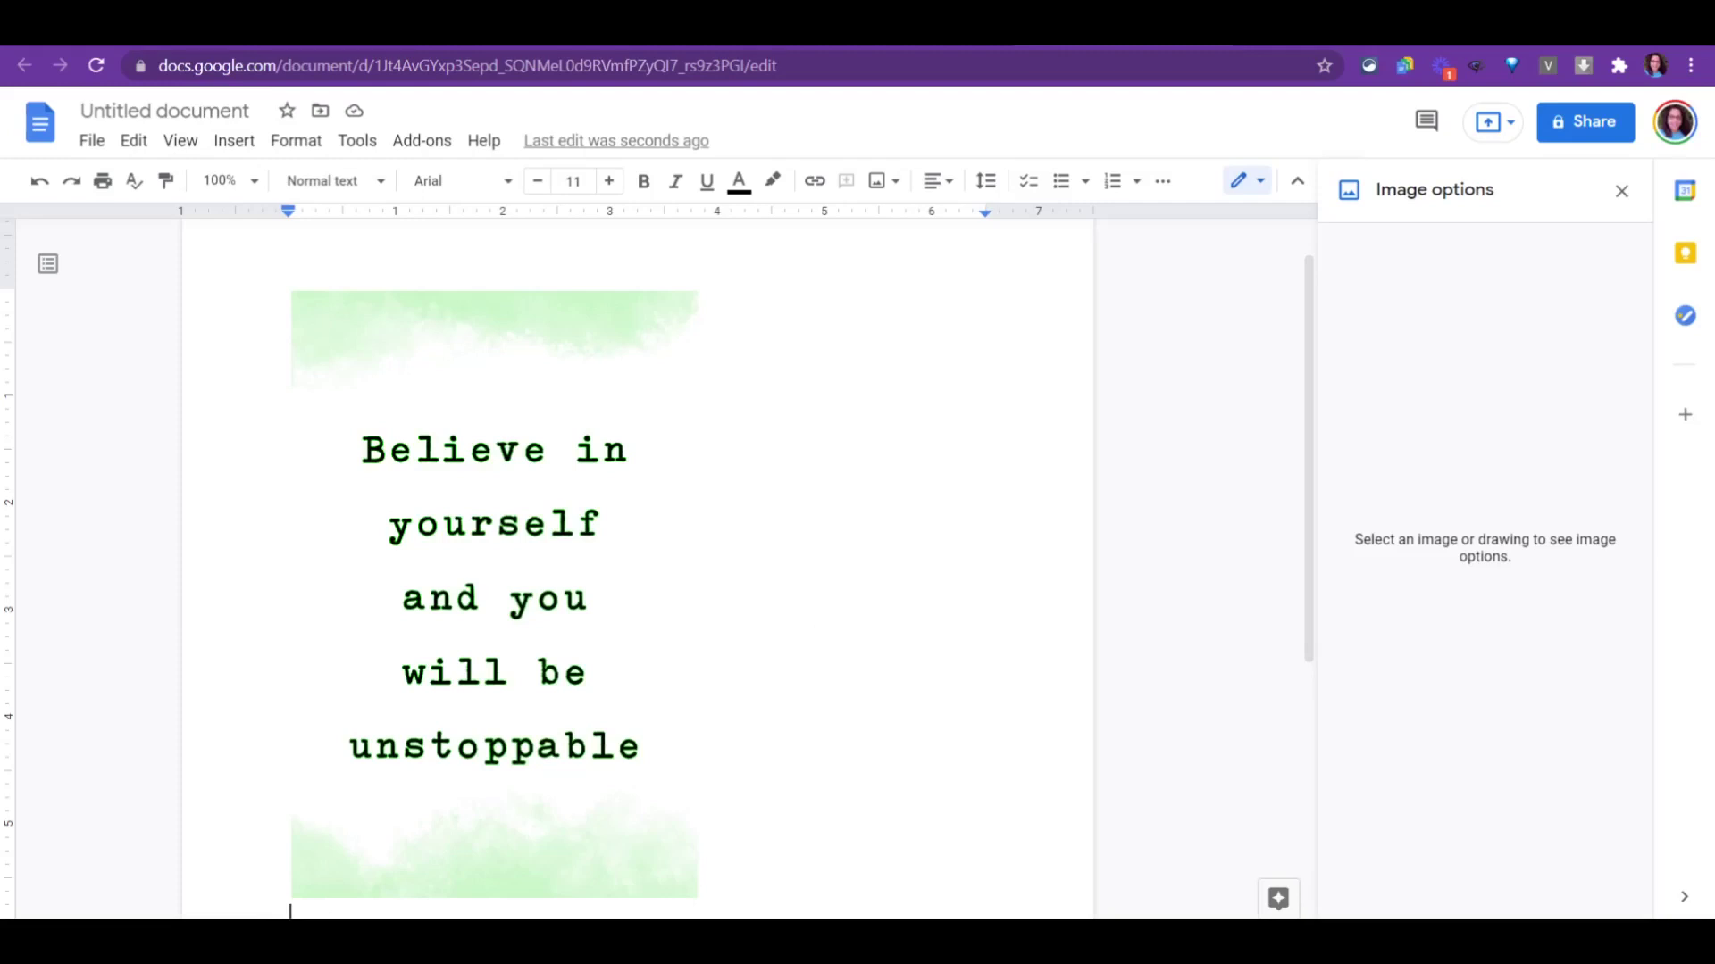
# Search the computer's apps for Snipping Tool and open it
pyautogui.press('super')
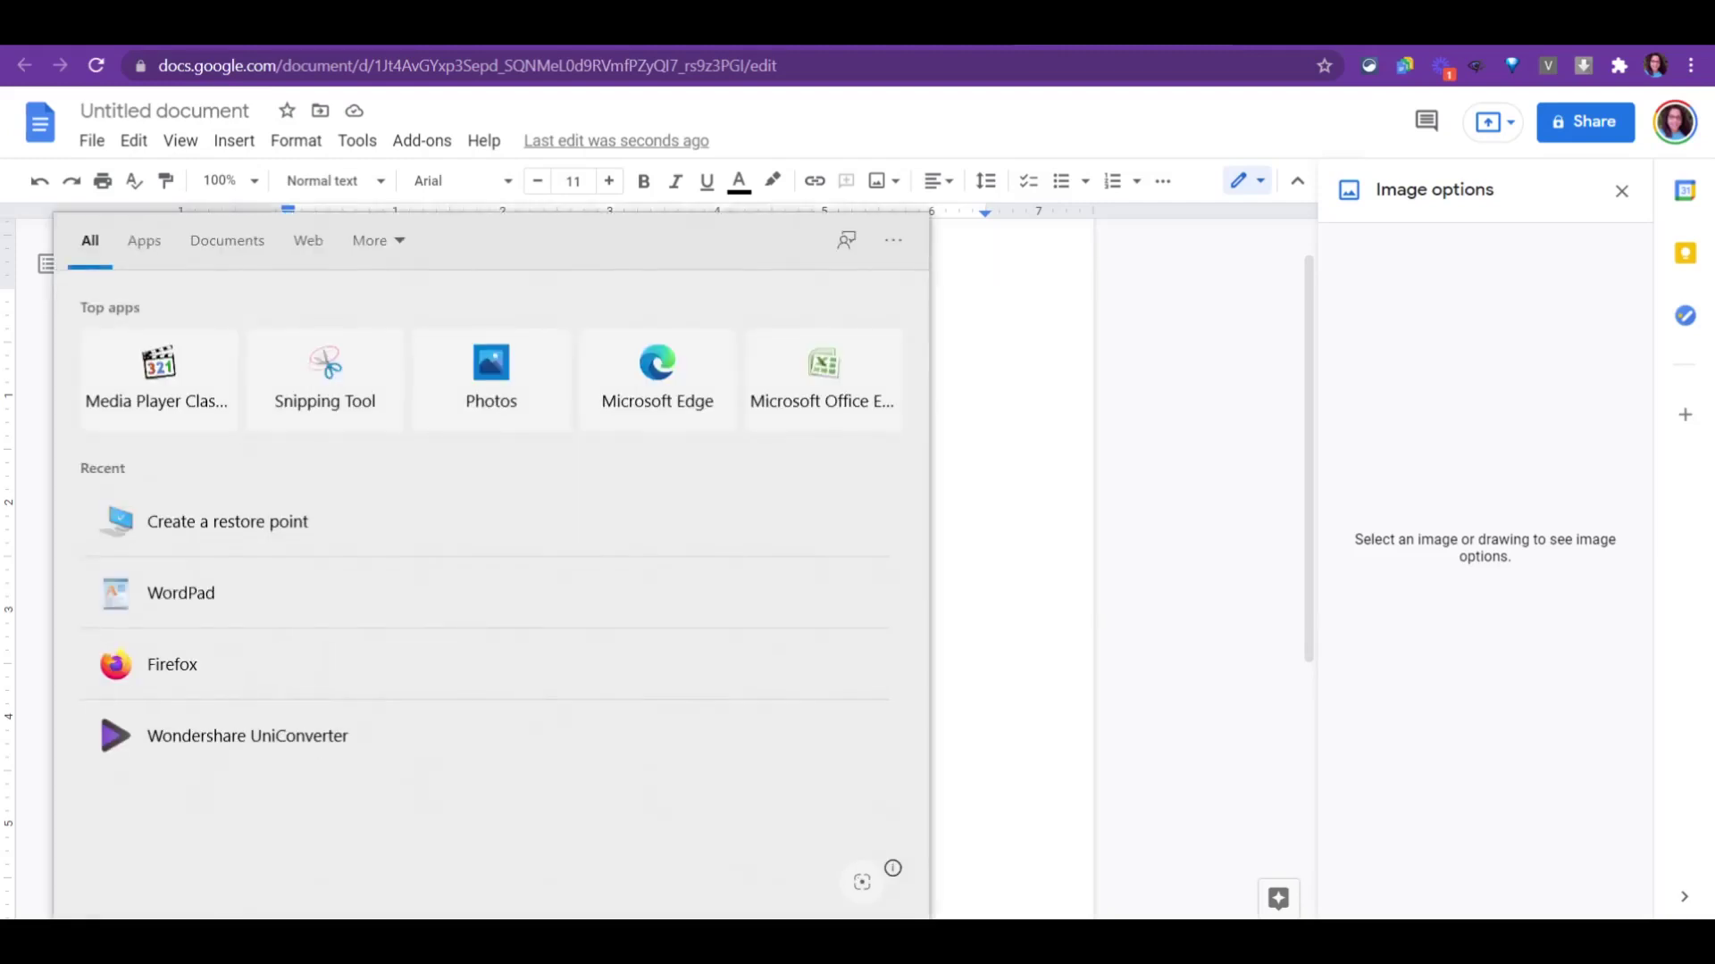
pyautogui.write('sb=n')
pyautogui.press('BackSpace')
pyautogui.press('BackSpace')
pyautogui.press('BackSpace')
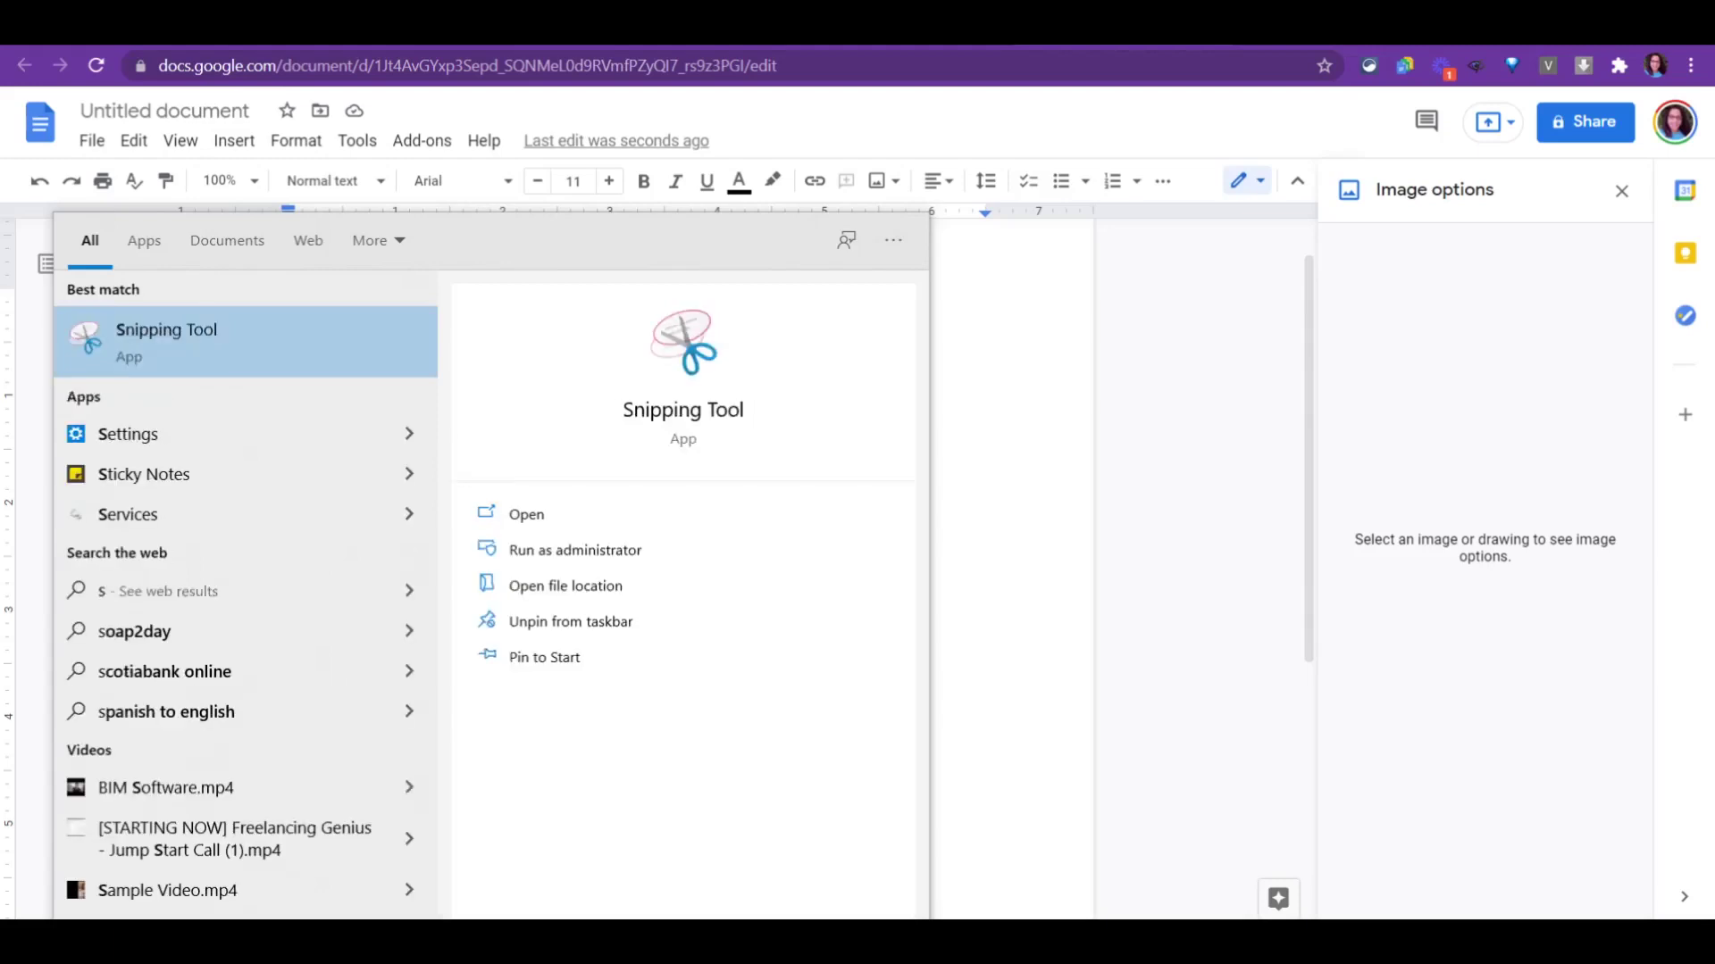
pyautogui.click(242, 347)
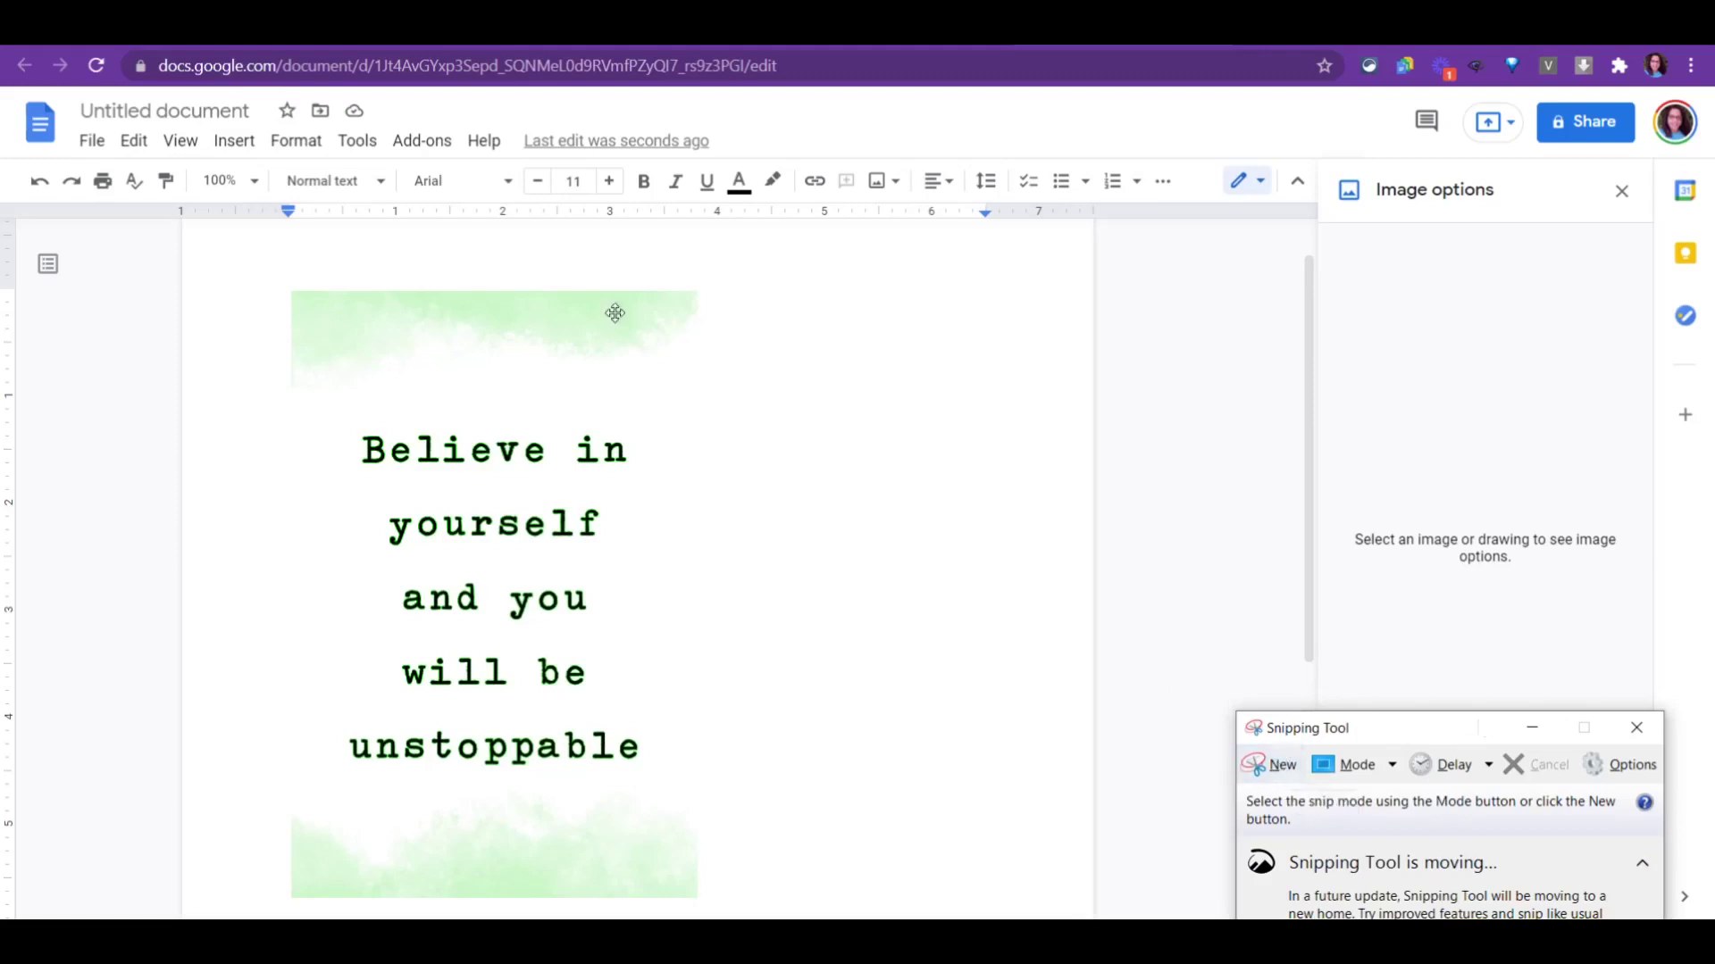
# Capture a new snip framing the whole green quote image in the document
pyautogui.click(1266, 775)
pyautogui.moveTo(290, 293); pyautogui.dragTo(709, 900)
pyautogui.moveTo(709, 900); pyautogui.dragTo(709, 900)
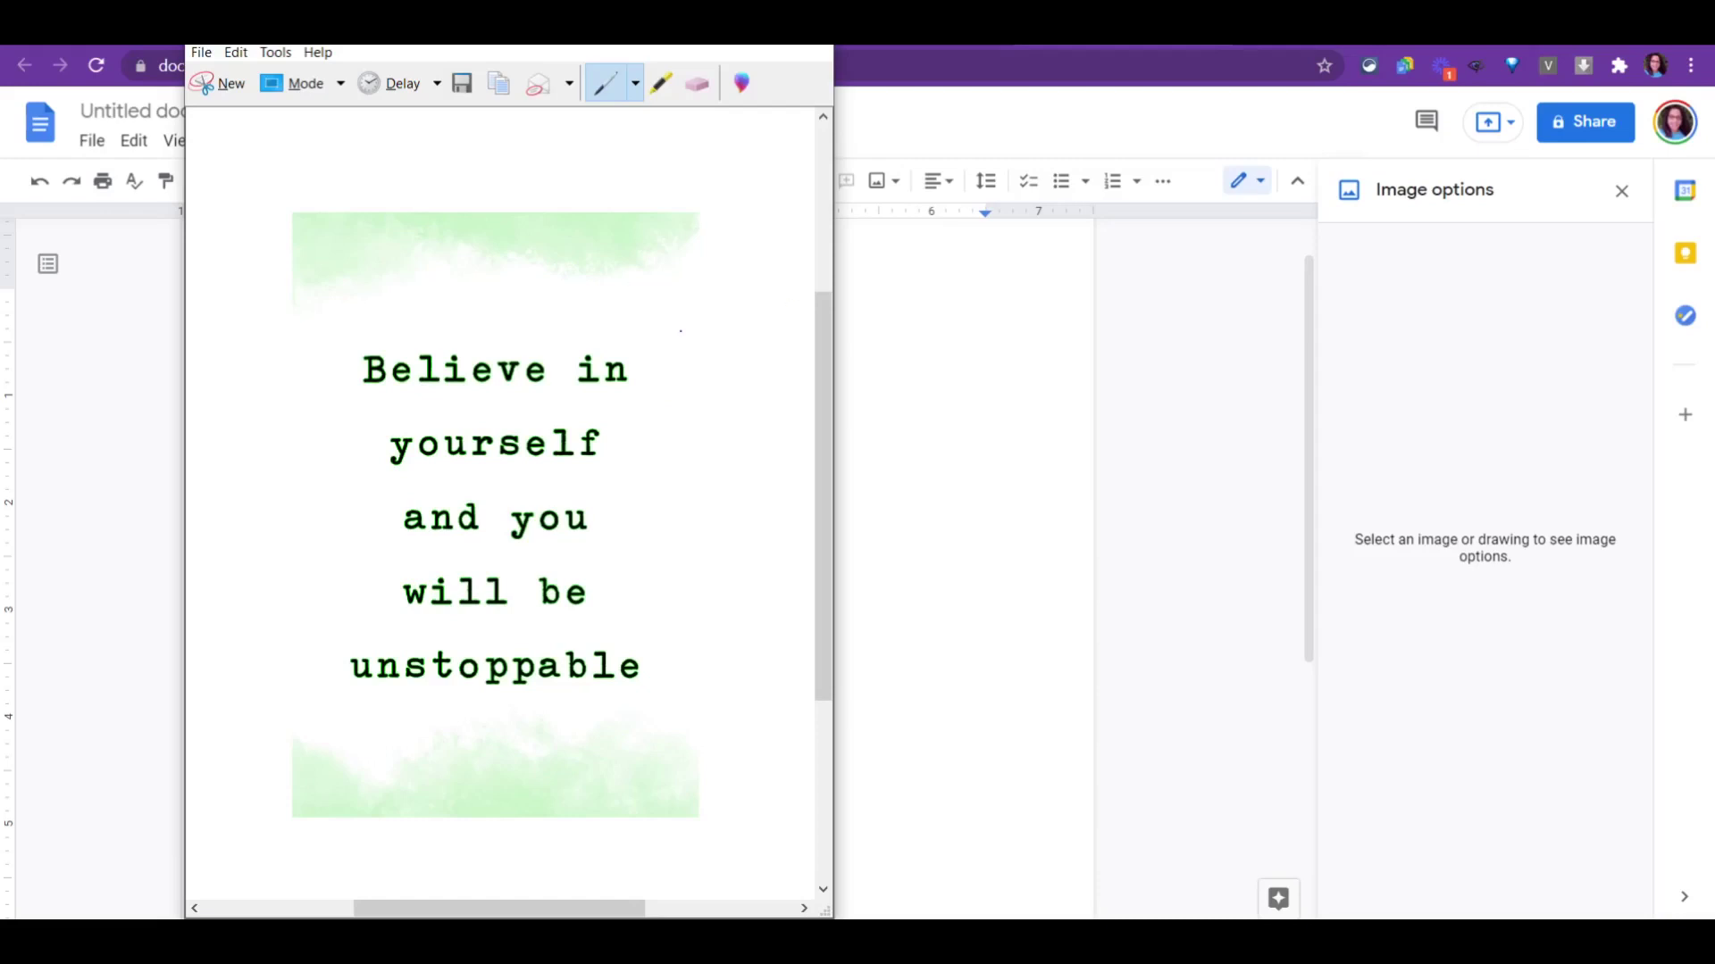
# Save the snip as a PNG file named "New image quote" in the Downloads folder
pyautogui.click(461, 83)
pyautogui.write('New imag')
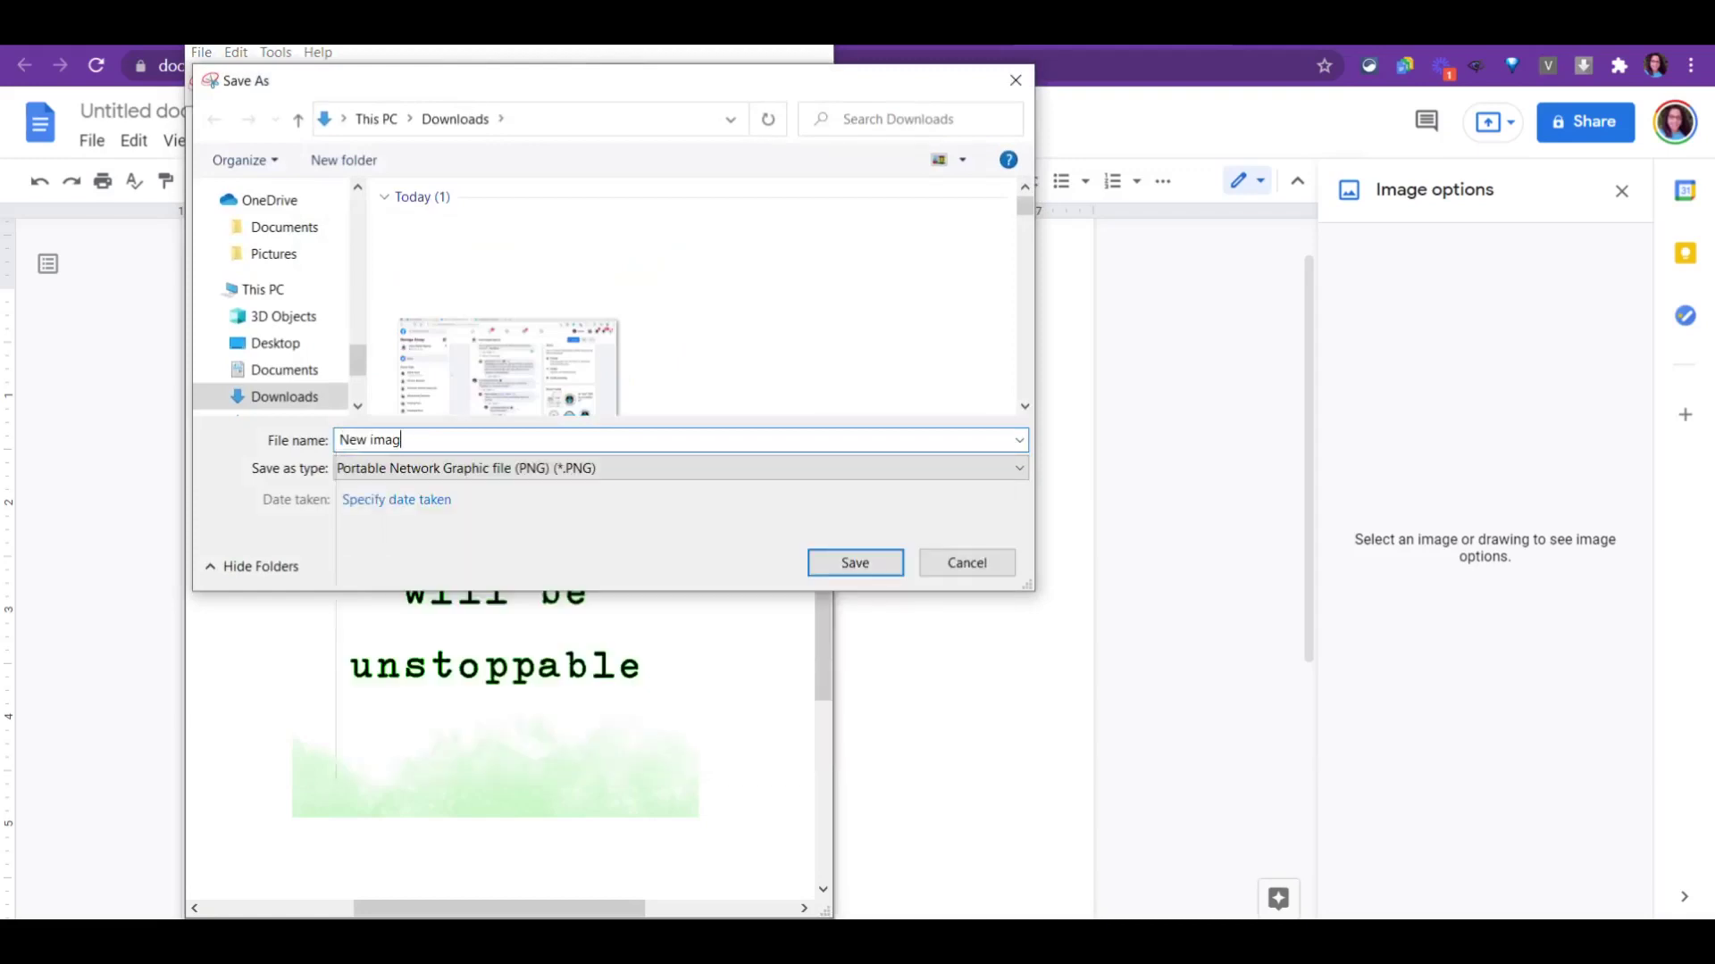
pyautogui.write('e quote')
pyautogui.press('Return')
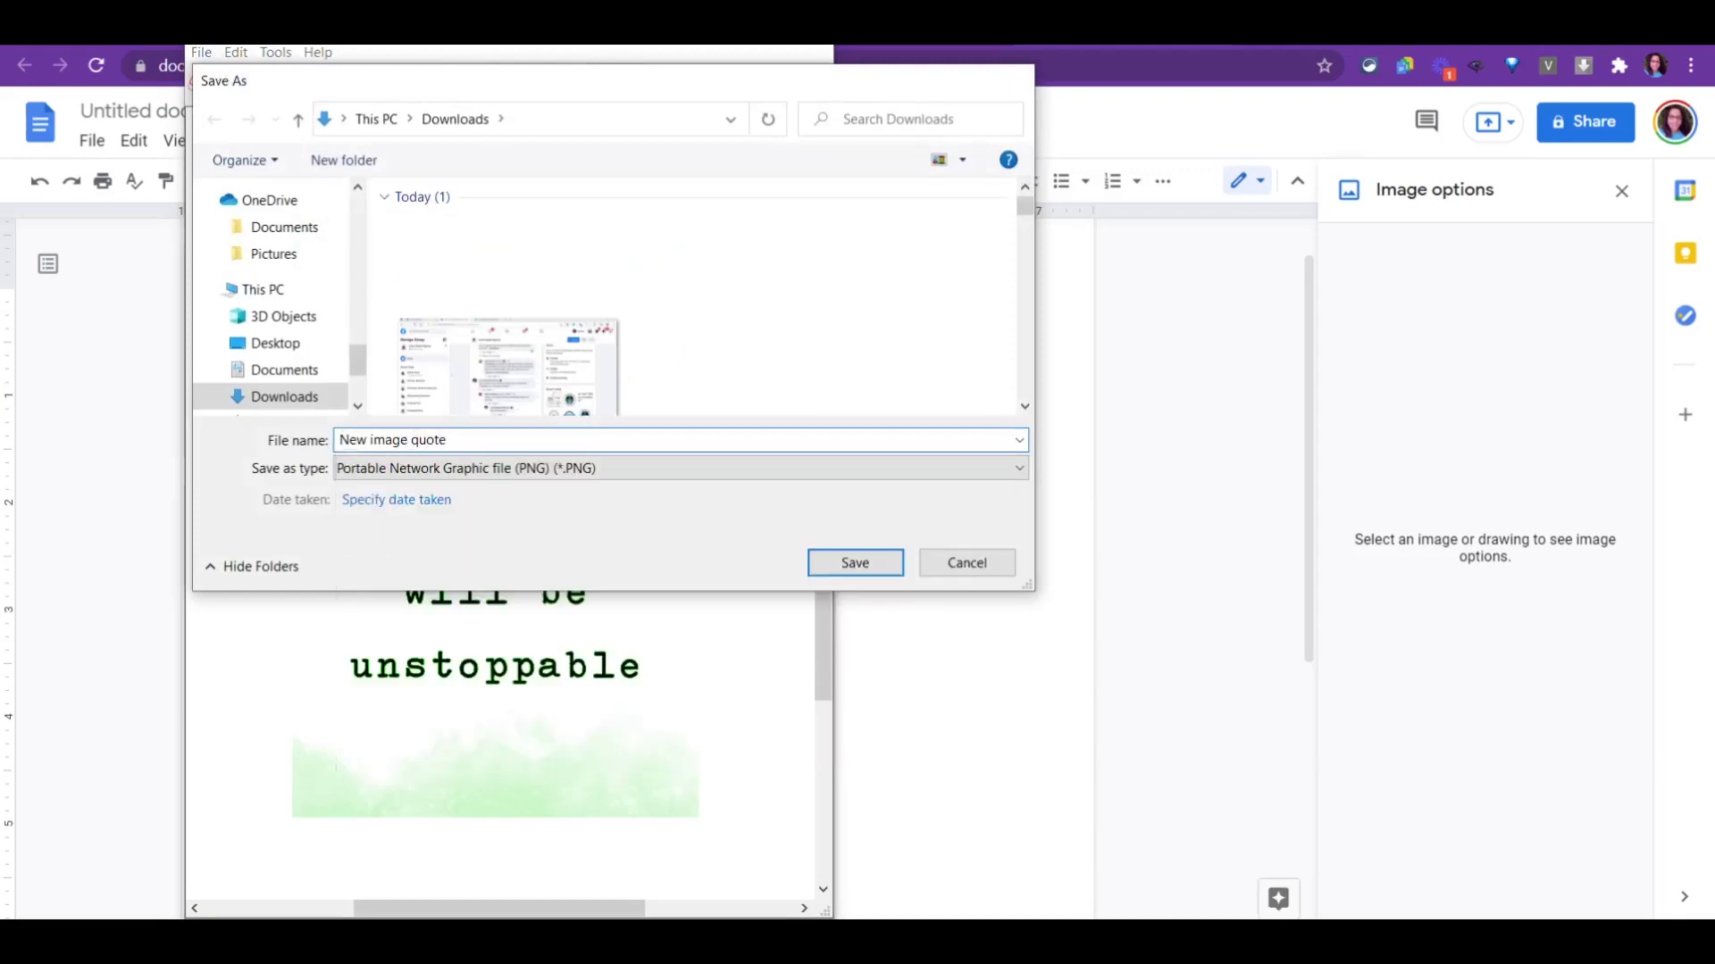